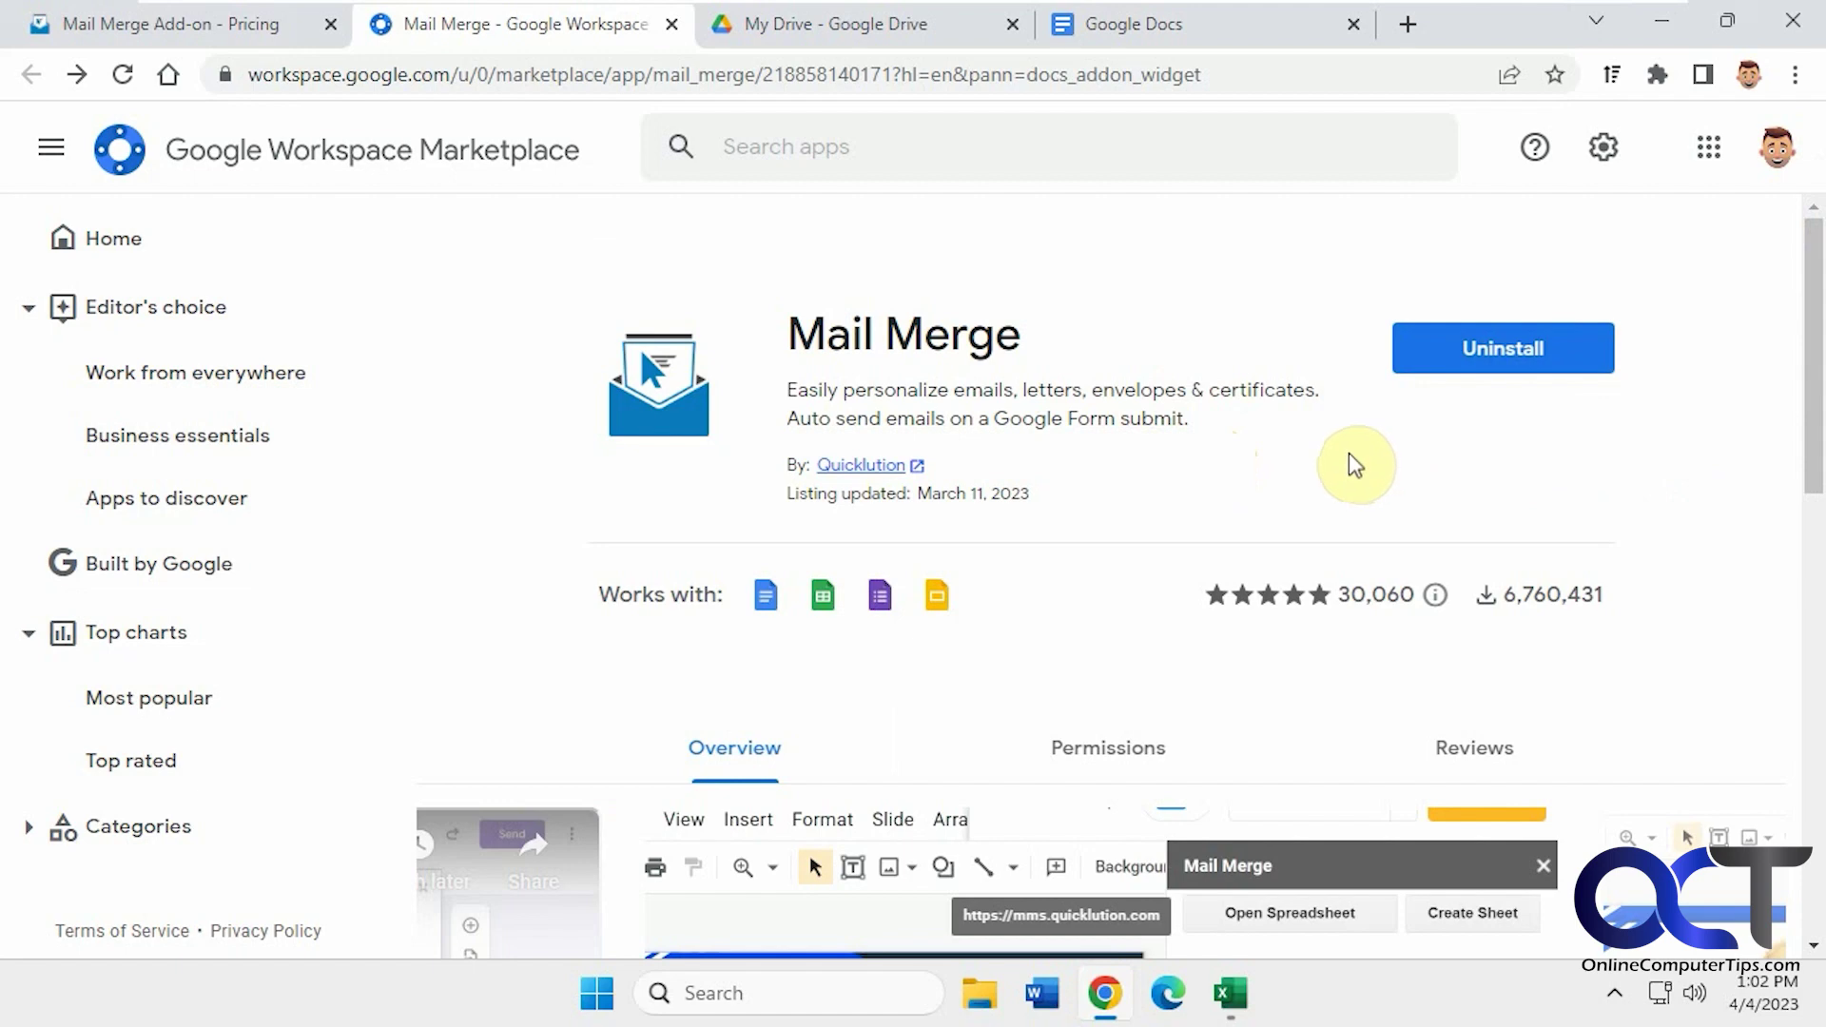
Switch to the Mail Merge add-on's pricing page
left_click(268, 34)
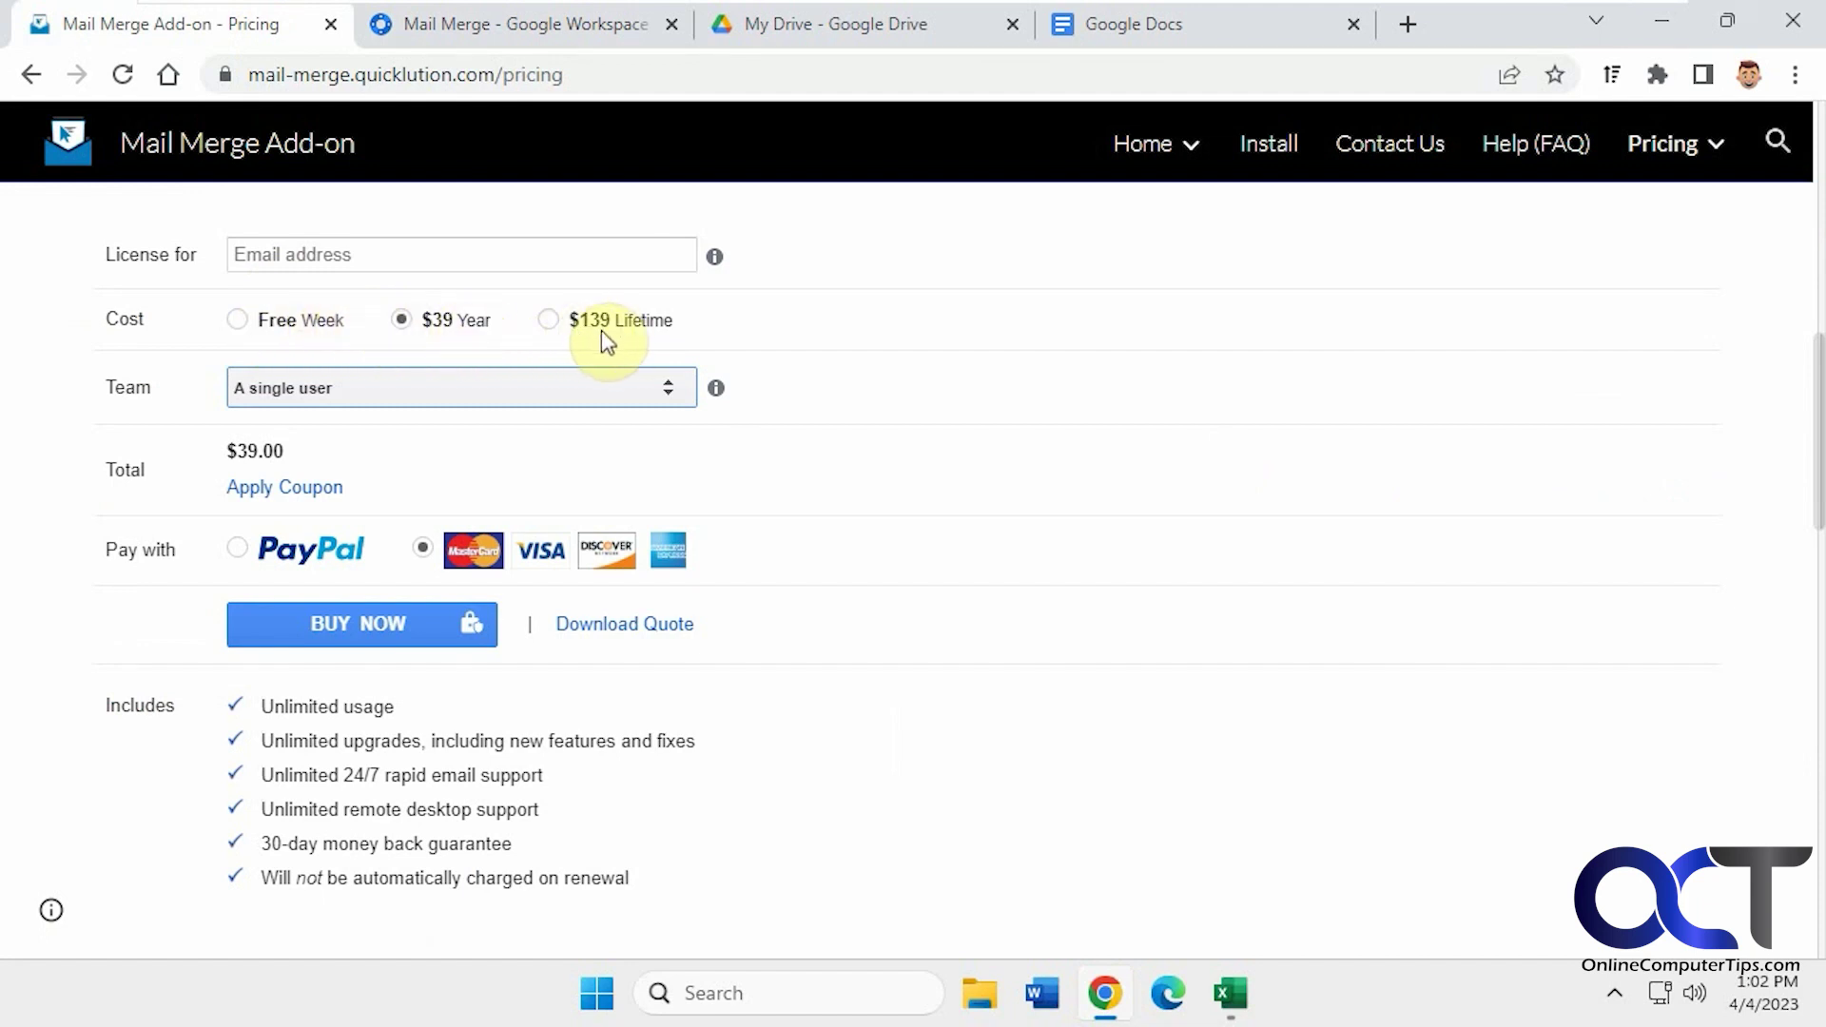
Check the single-user team pricing, glance at the Excel address list, then go to Google Docs home
left_click(666, 388)
left_click(666, 390)
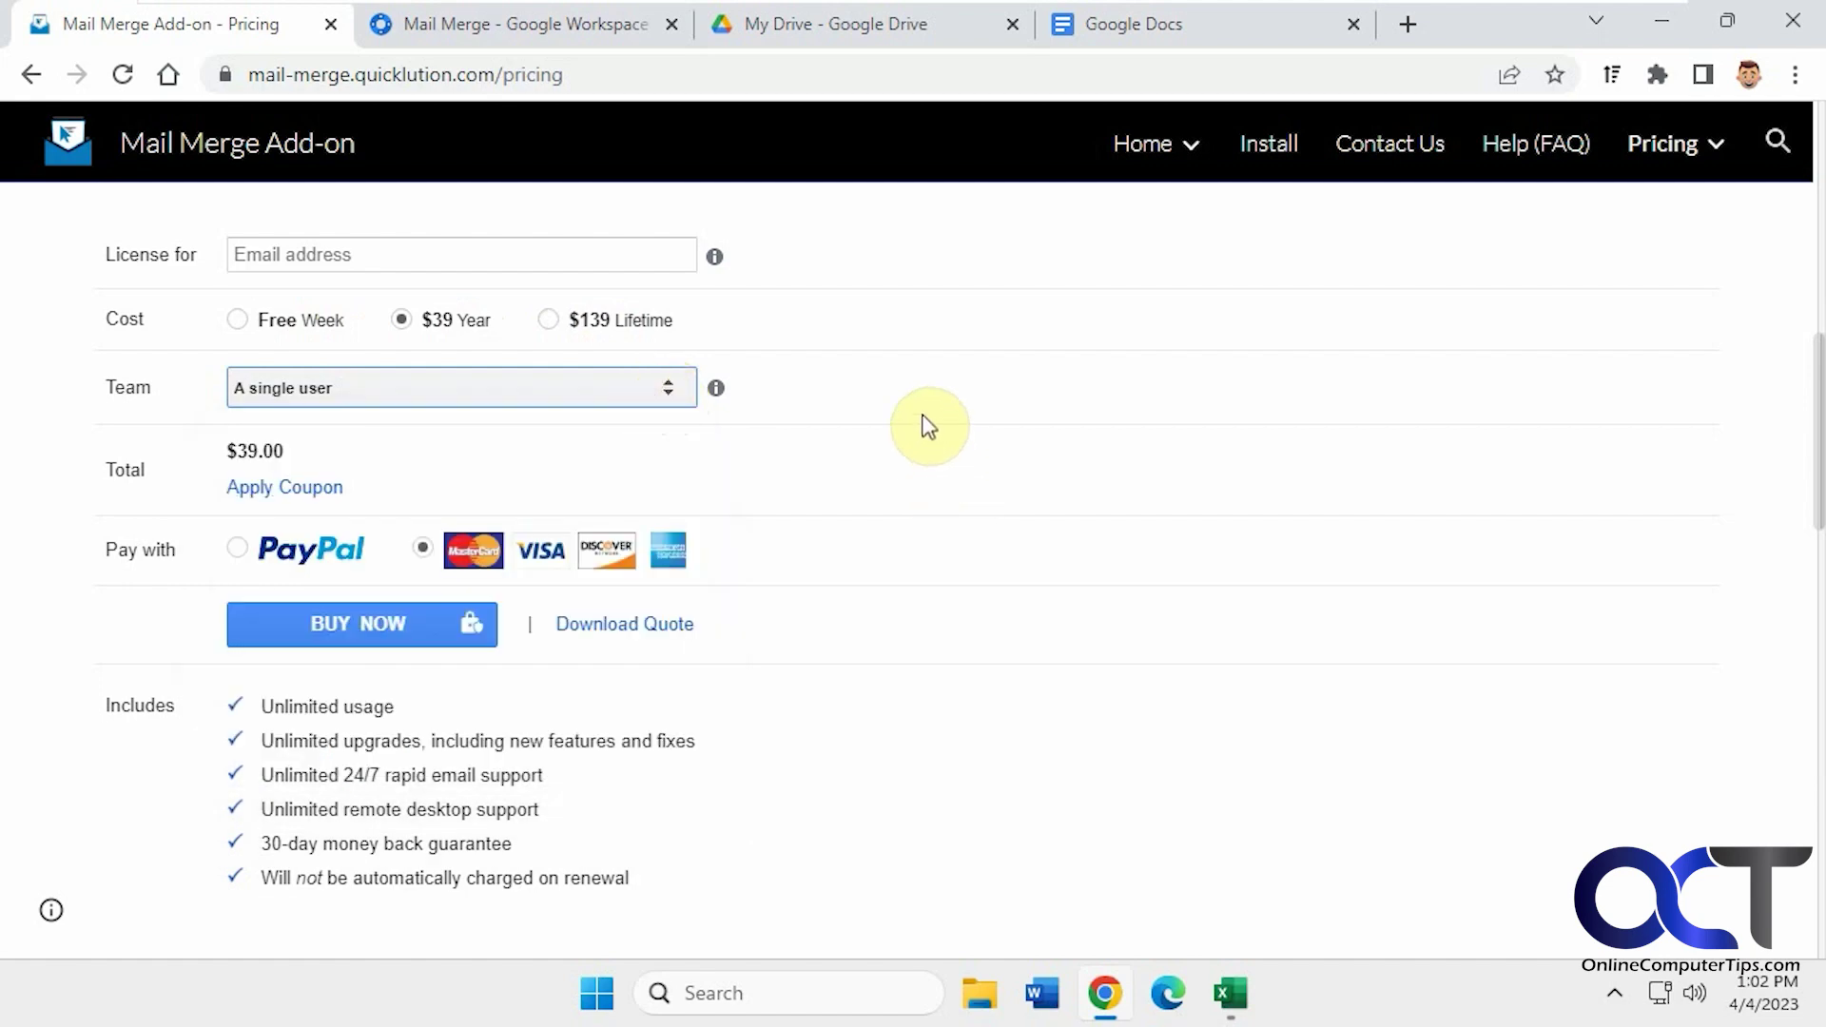
left_click(1231, 993)
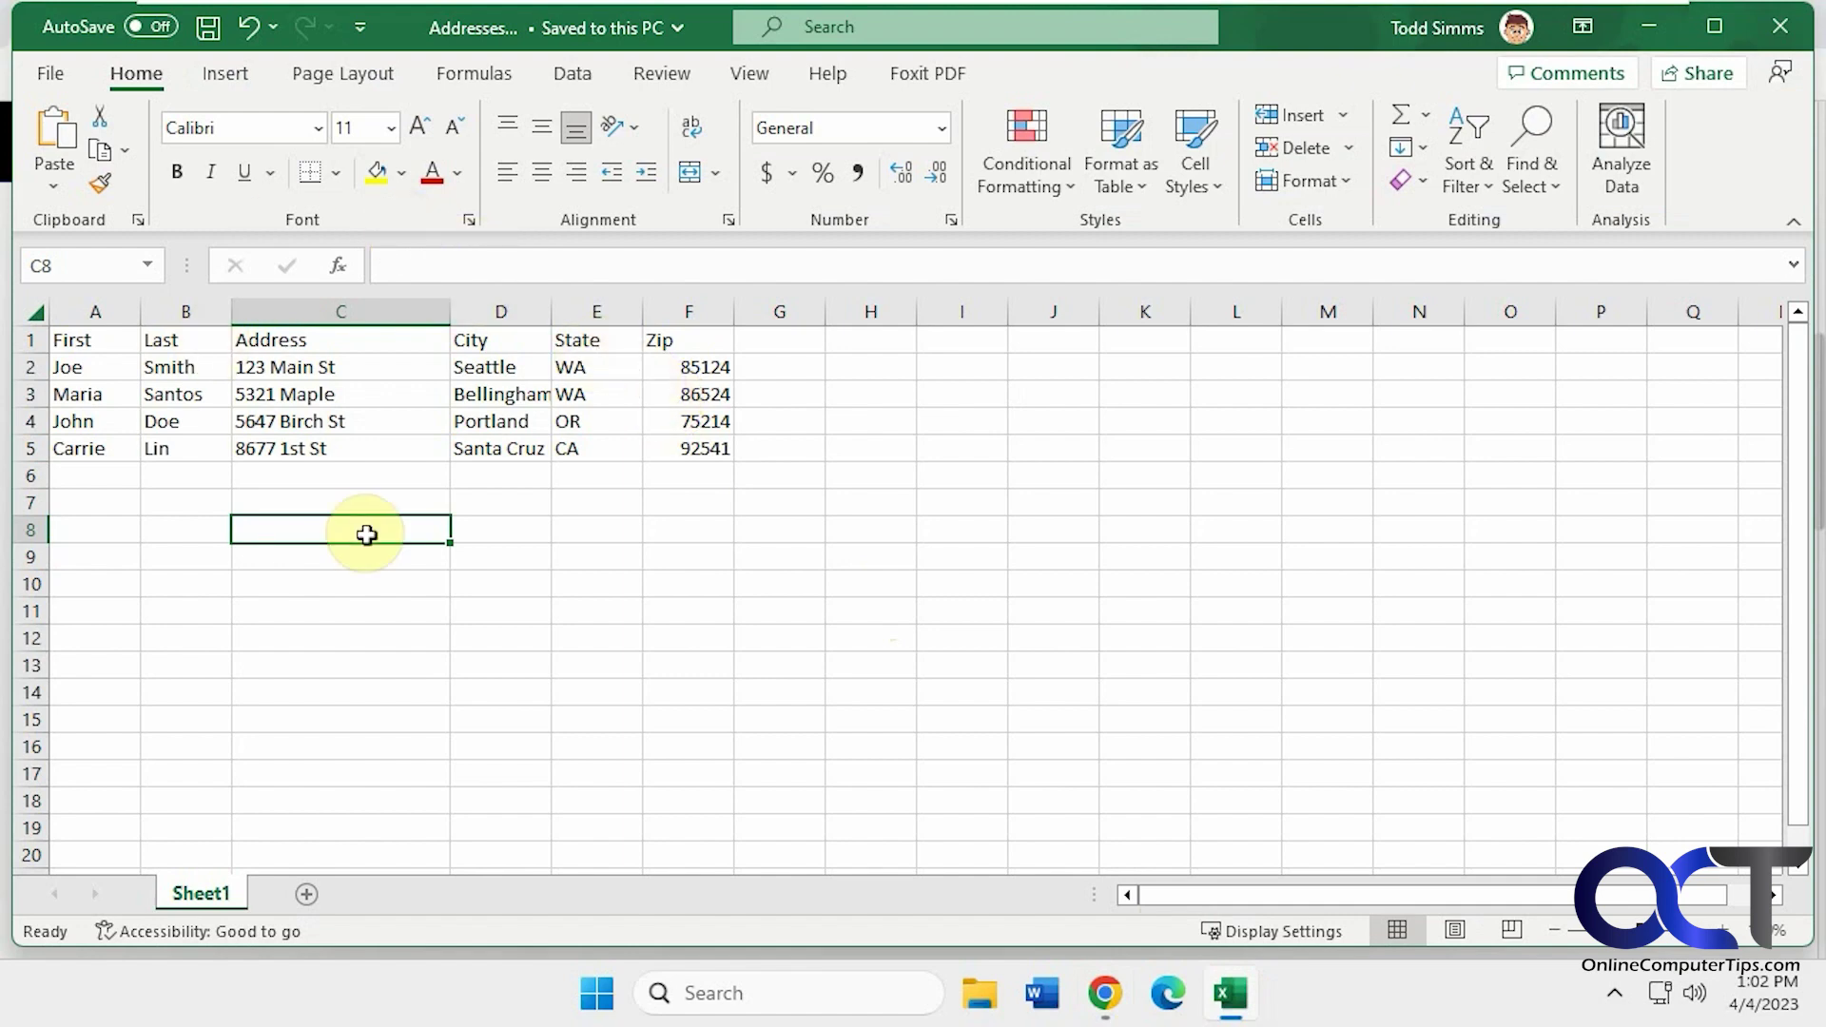
left_click(1652, 27)
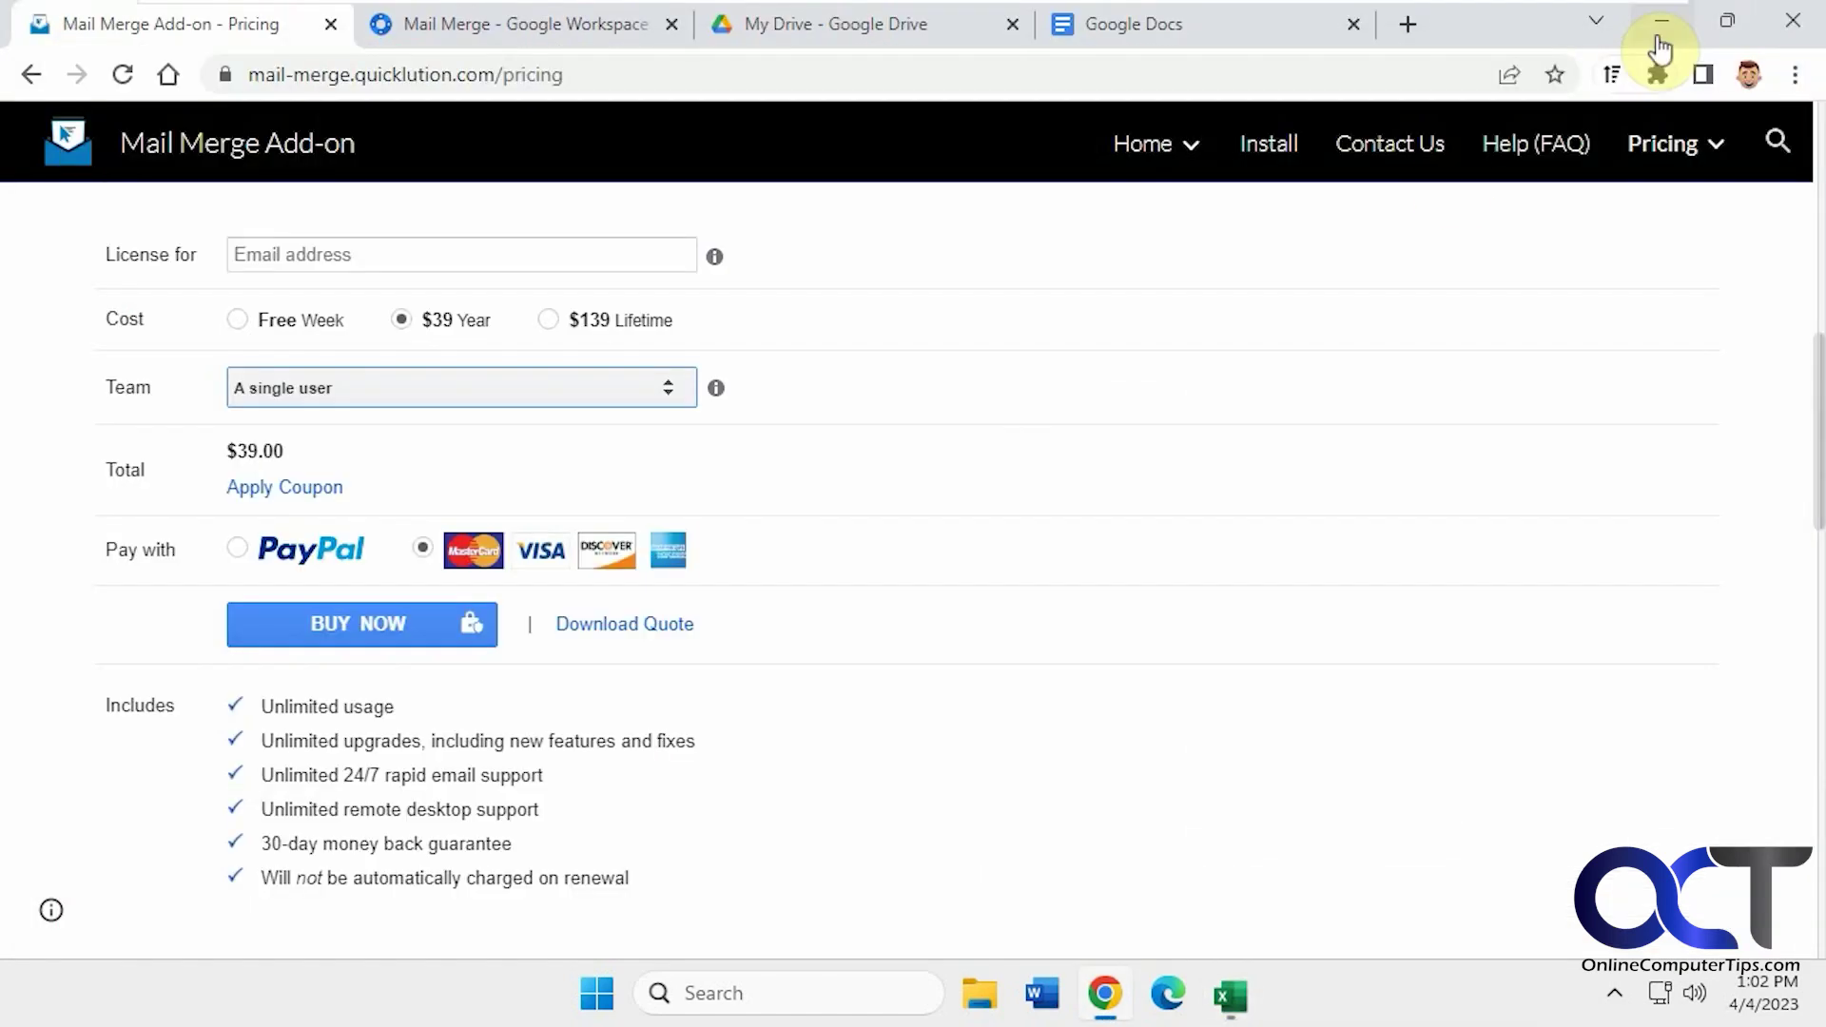
left_click(769, 33)
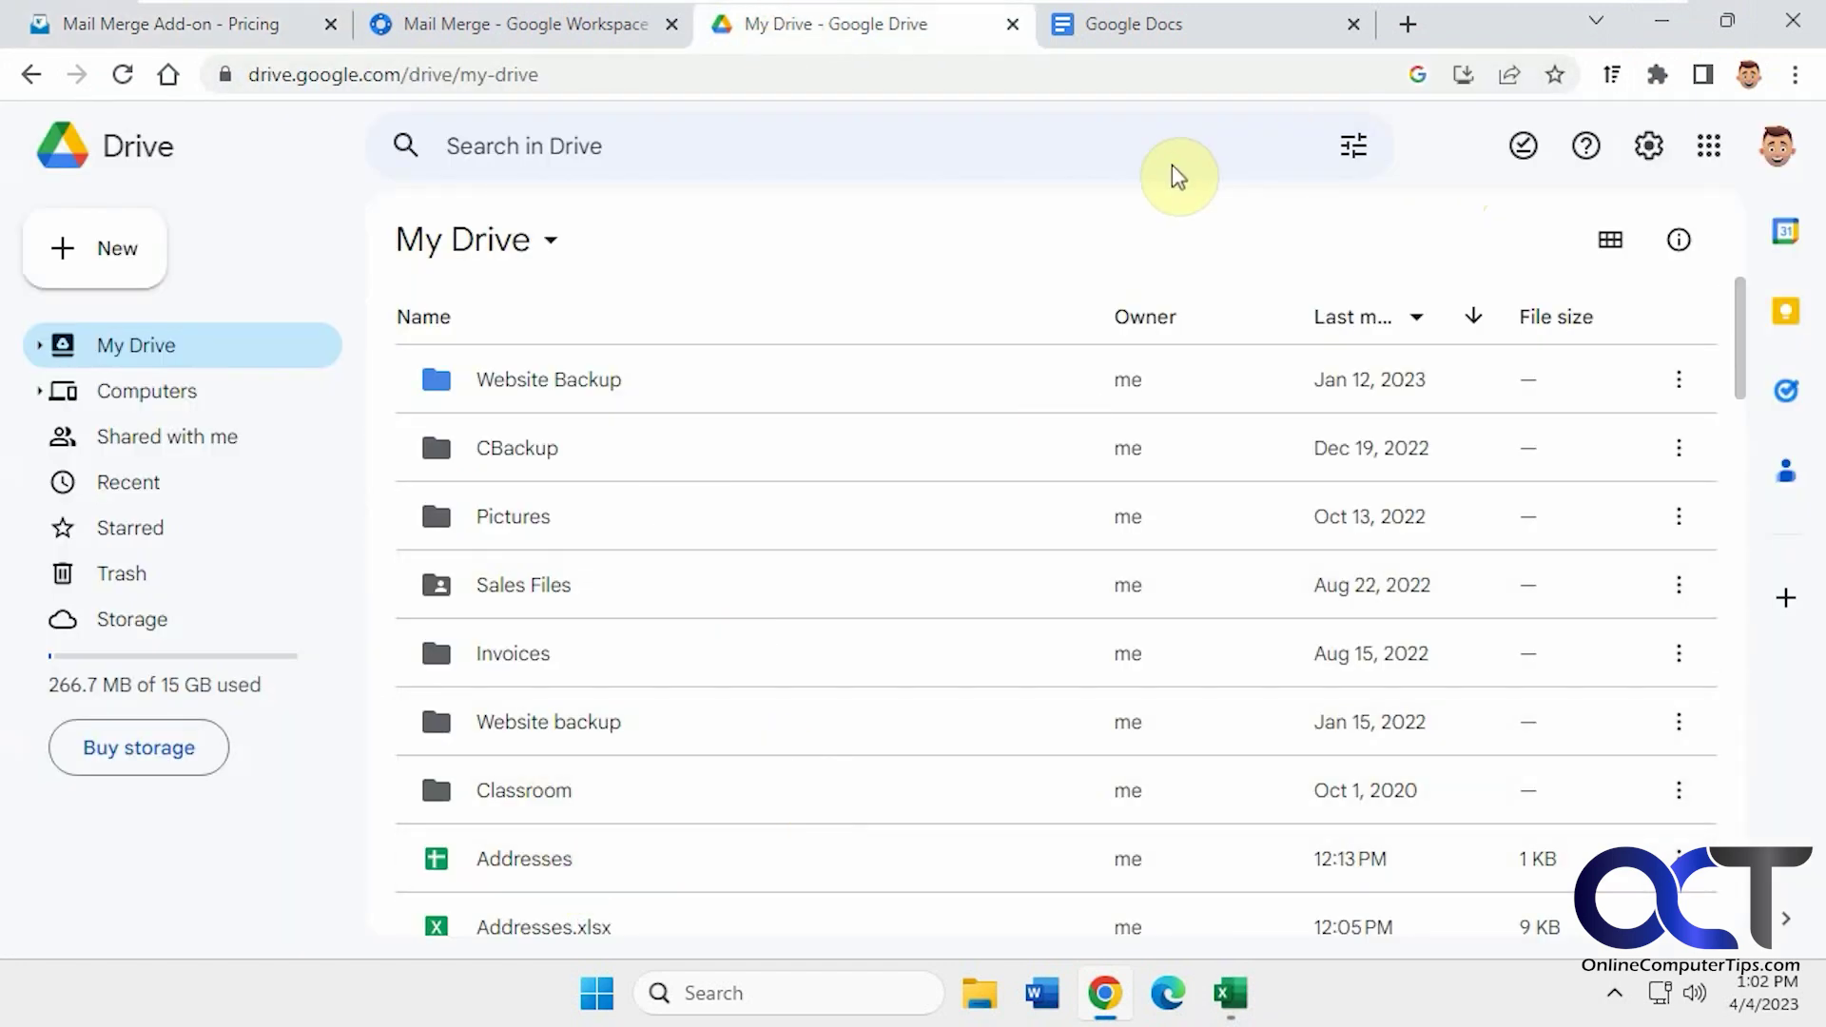
left_click(1201, 31)
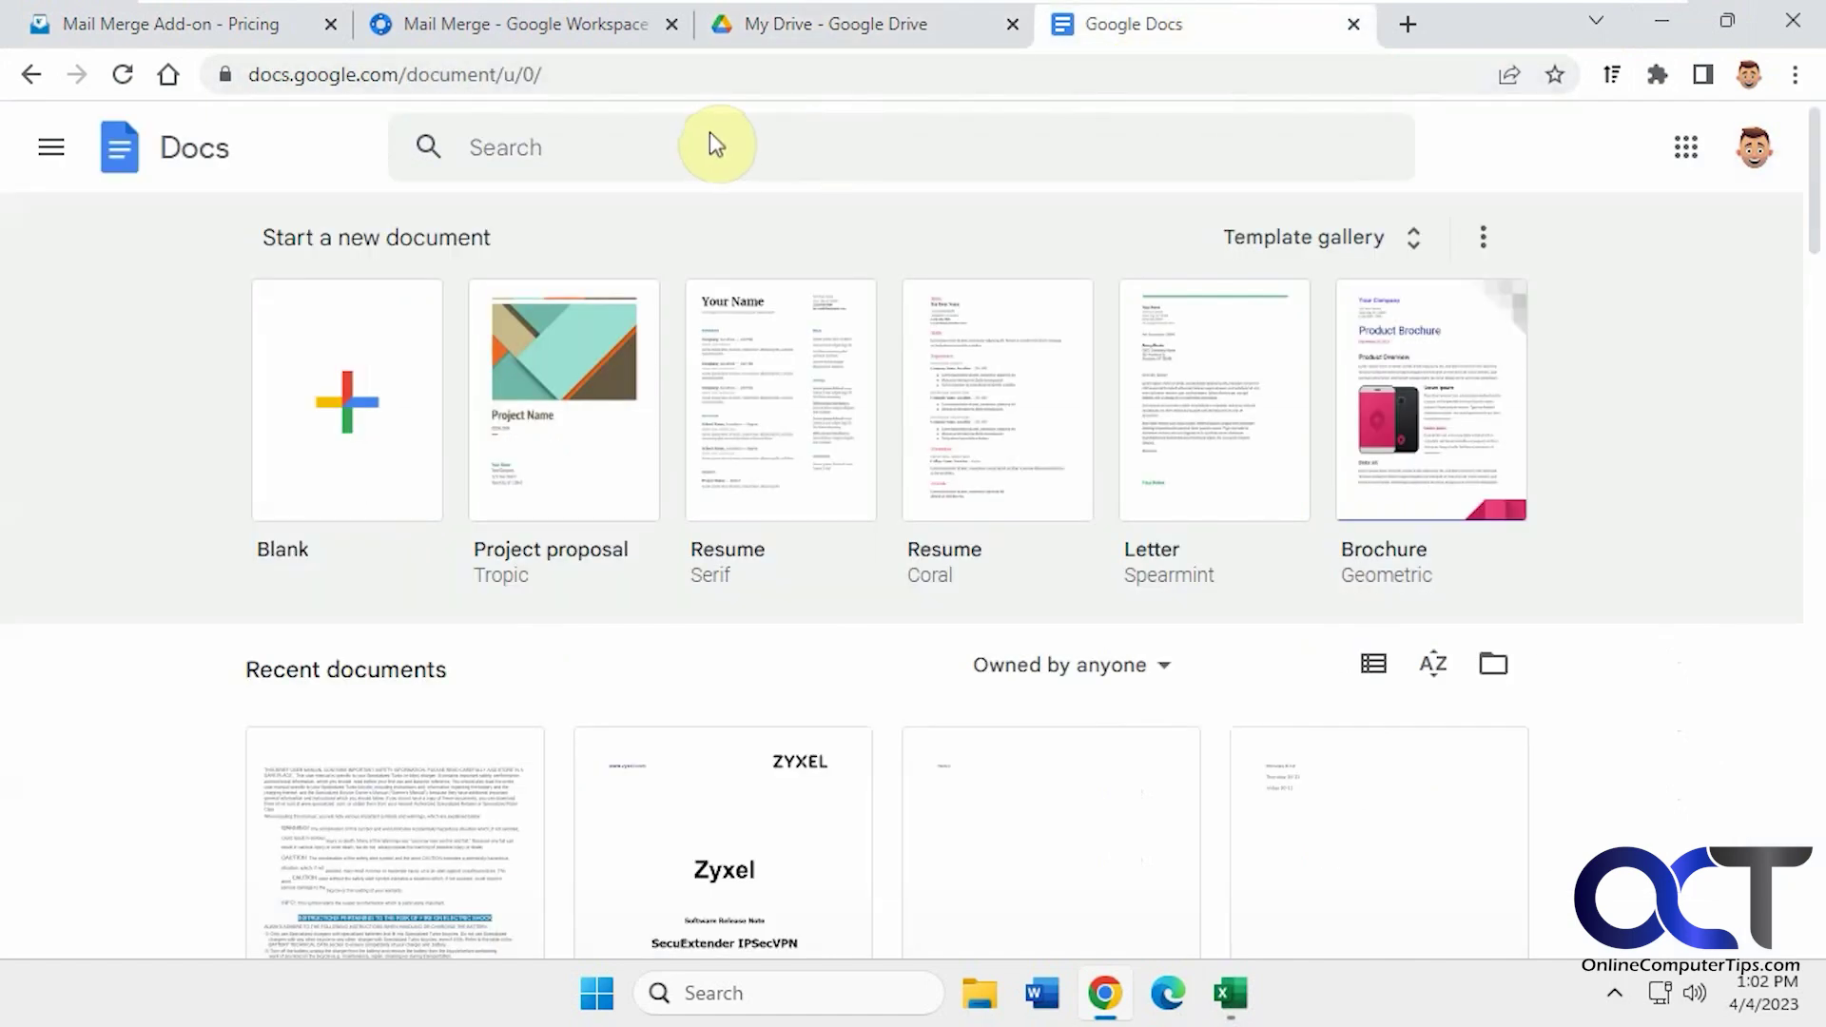
Create a blank document and launch Extensions > Mail Merge > Envelopes
left_click(351, 377)
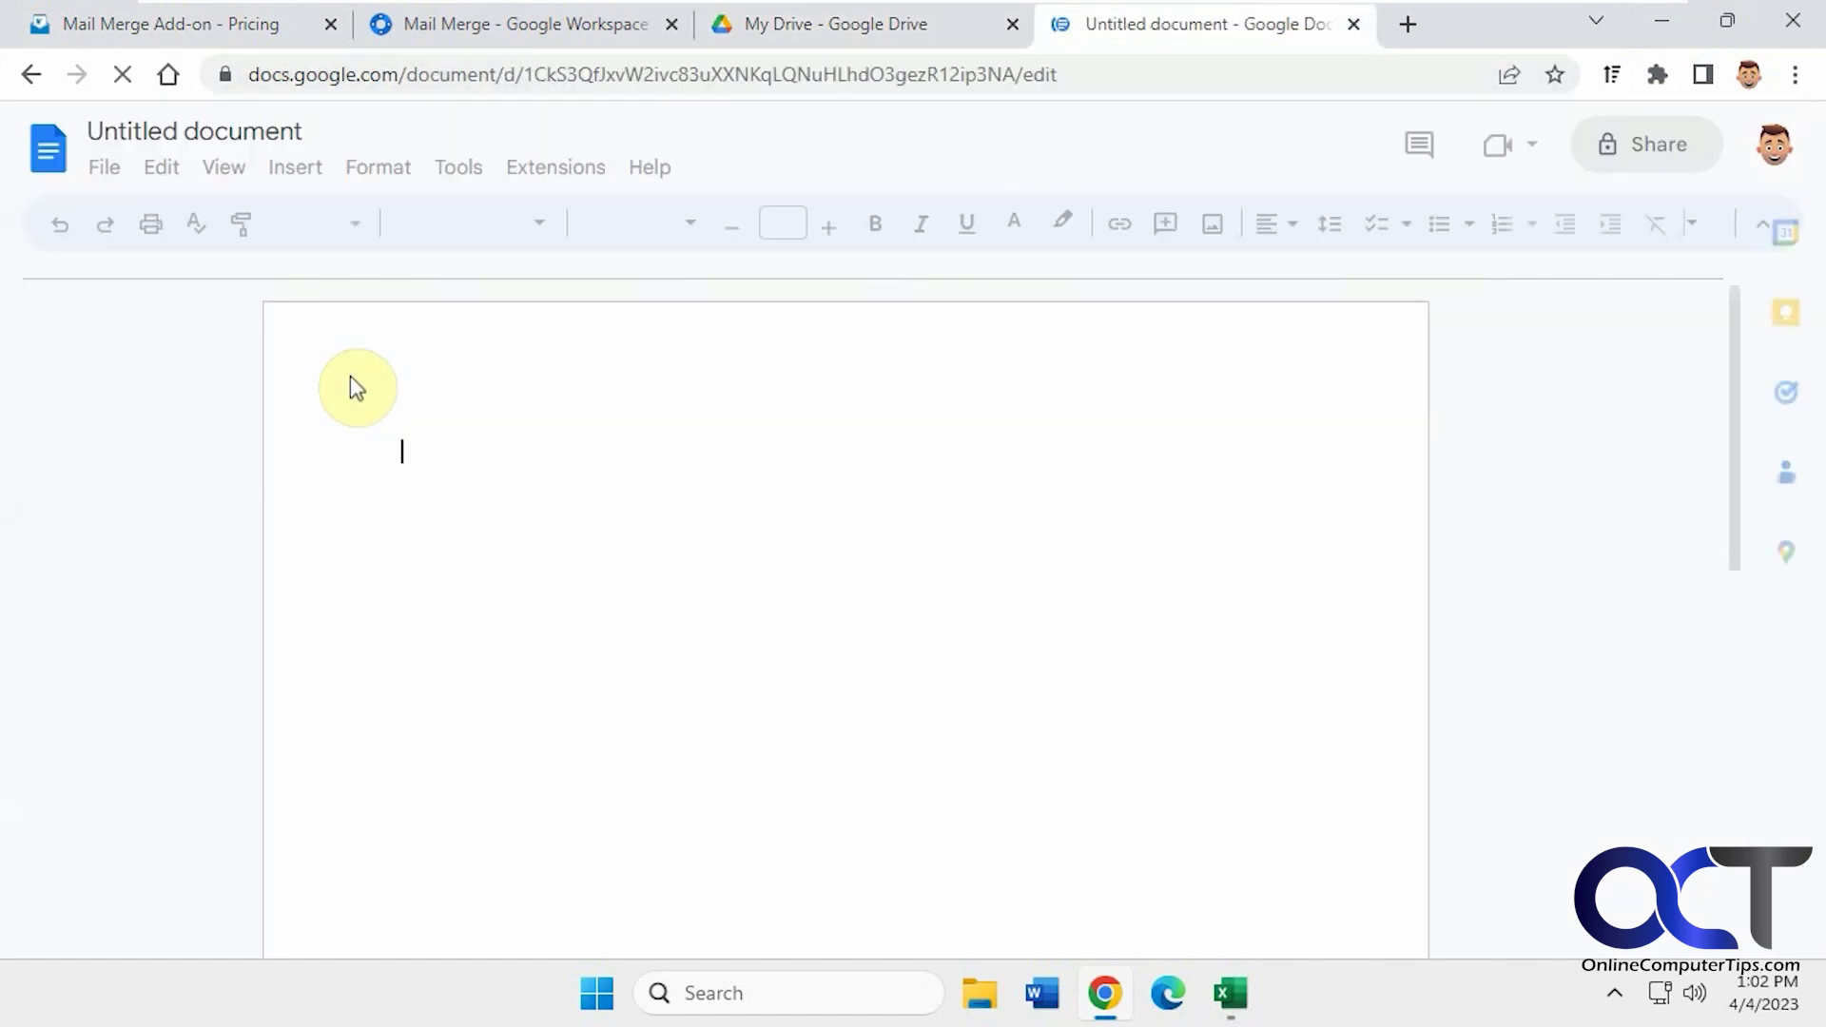
left_click(583, 179)
mouse_move(637, 344)
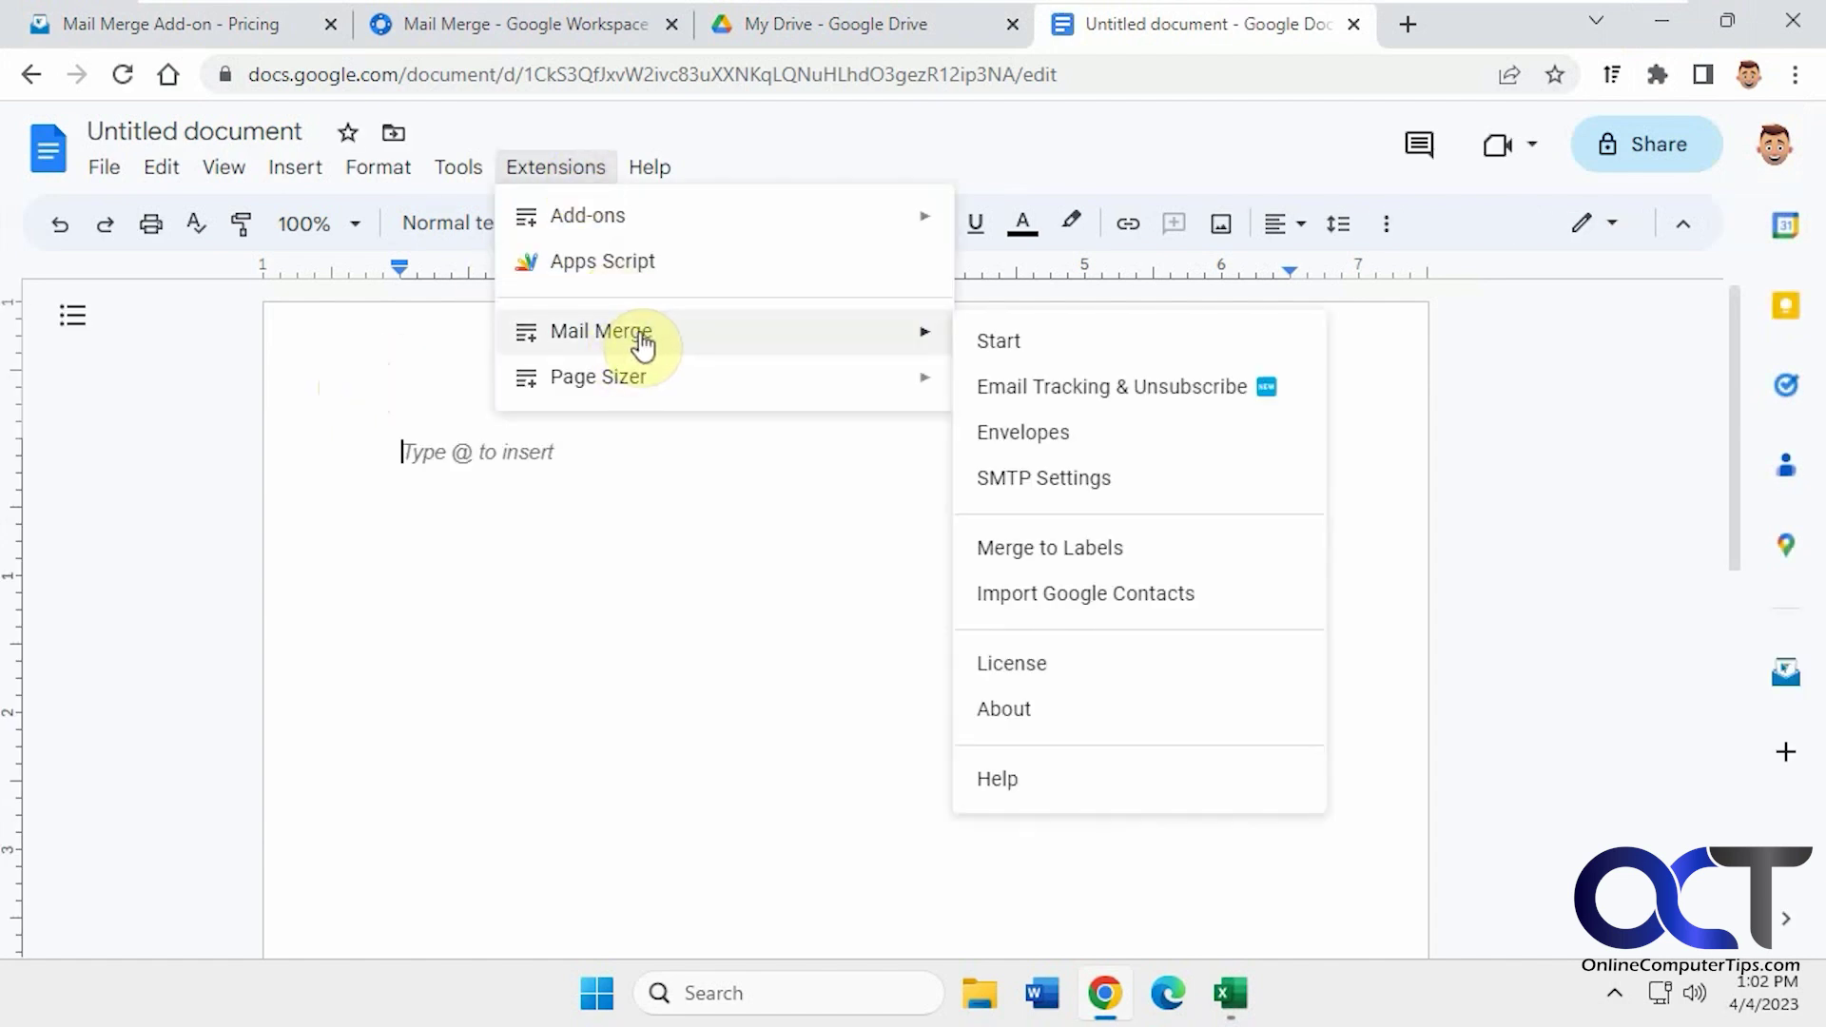
left_click(1034, 442)
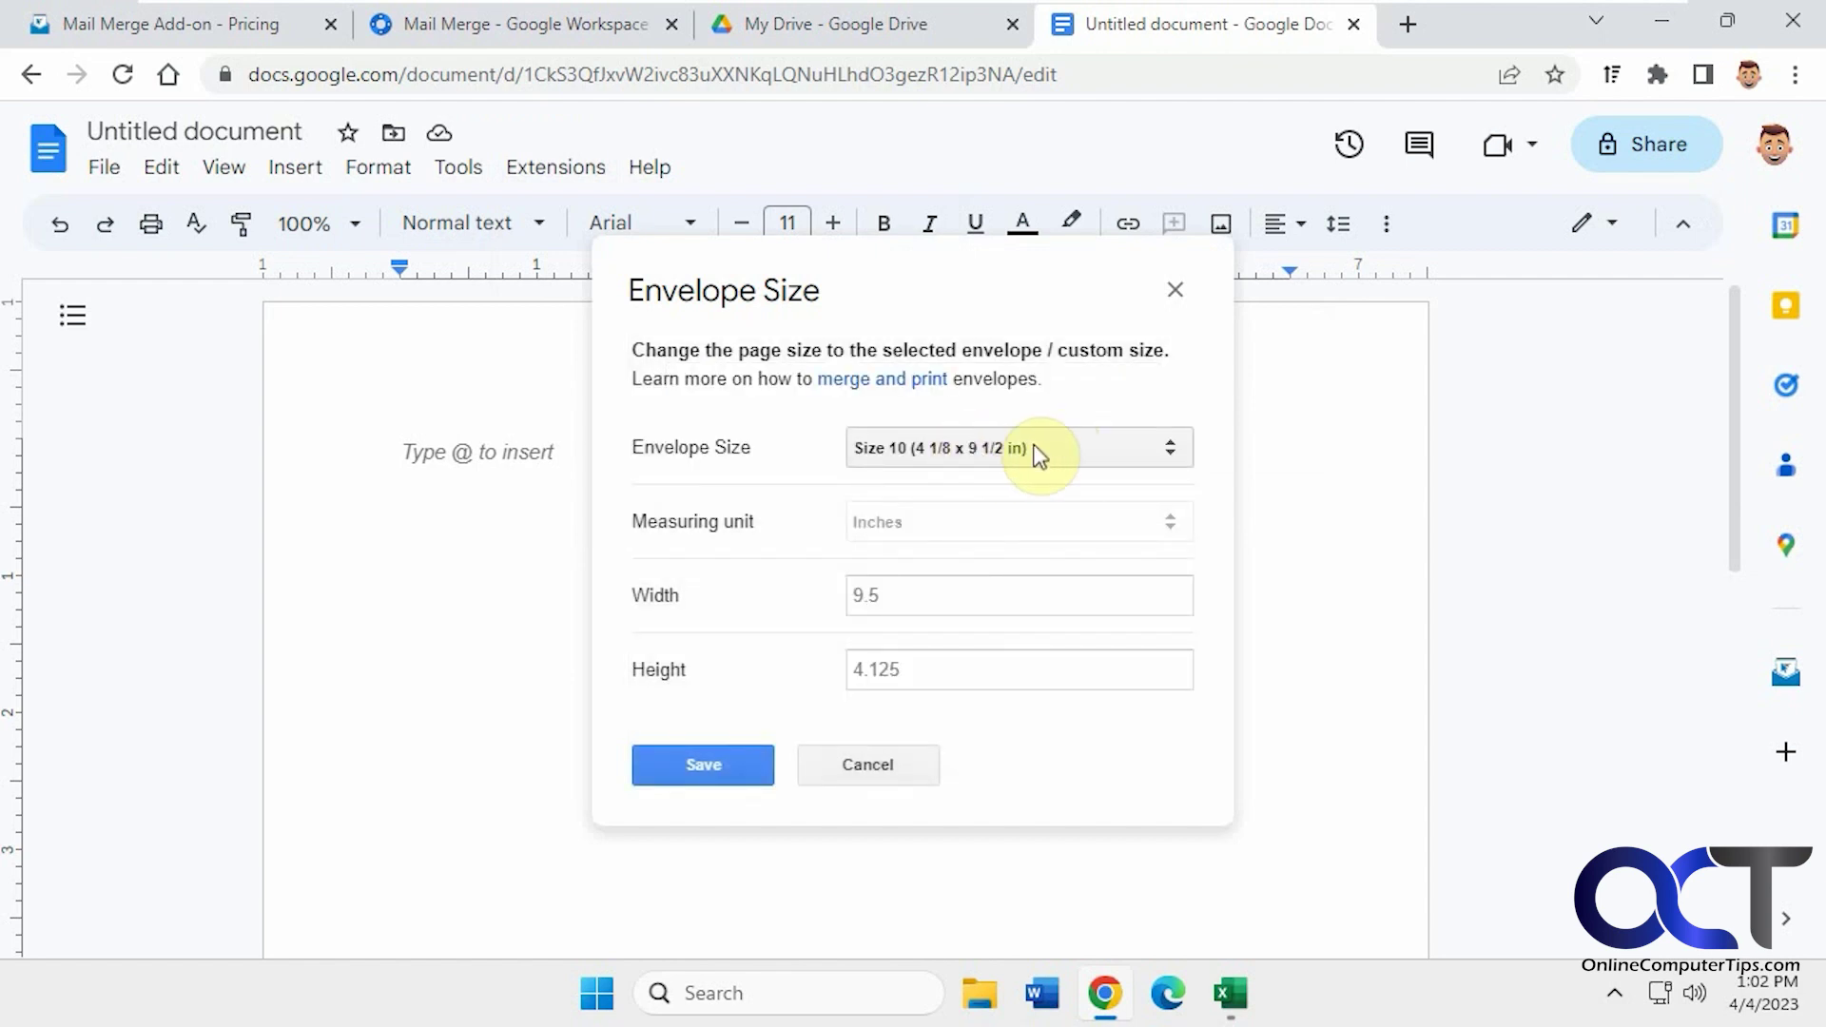
Keep the Size 10 envelope (4 1/8 x 9 1/2 in) and save it as the page size
left_click(1153, 445)
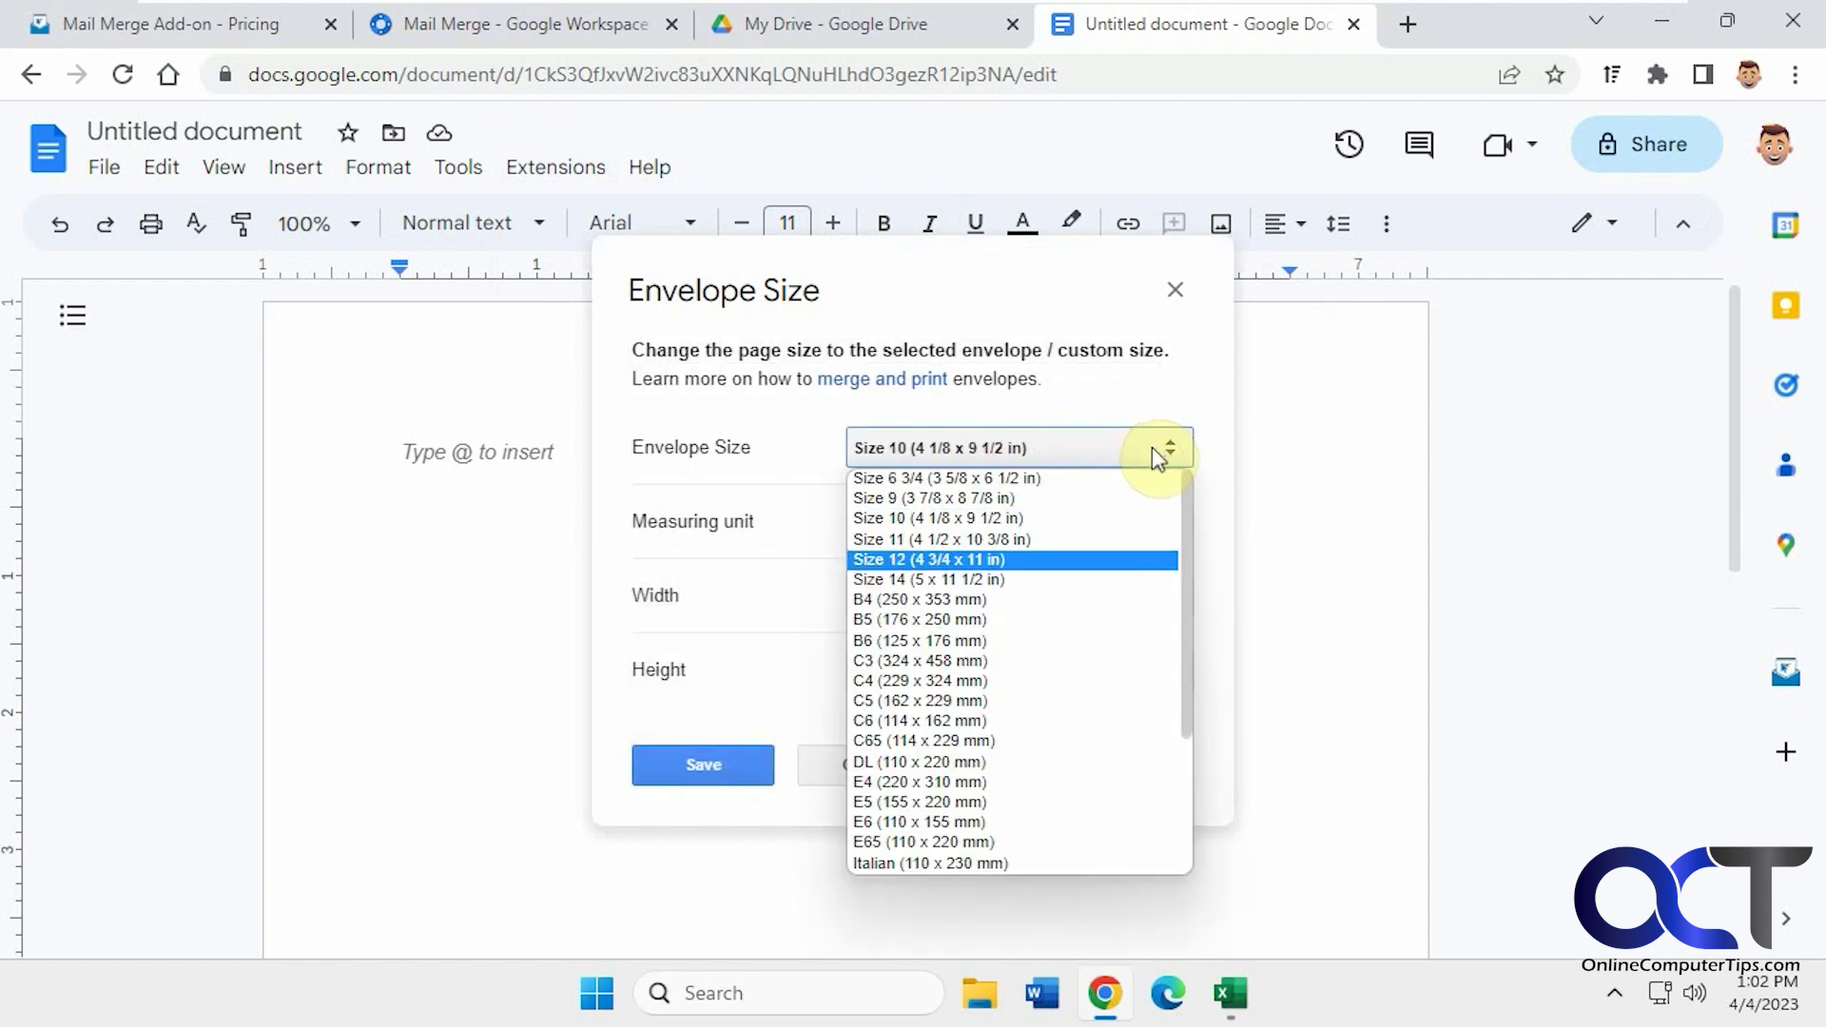
left_click_drag(1183, 541, 1201, 491)
left_click(1182, 386)
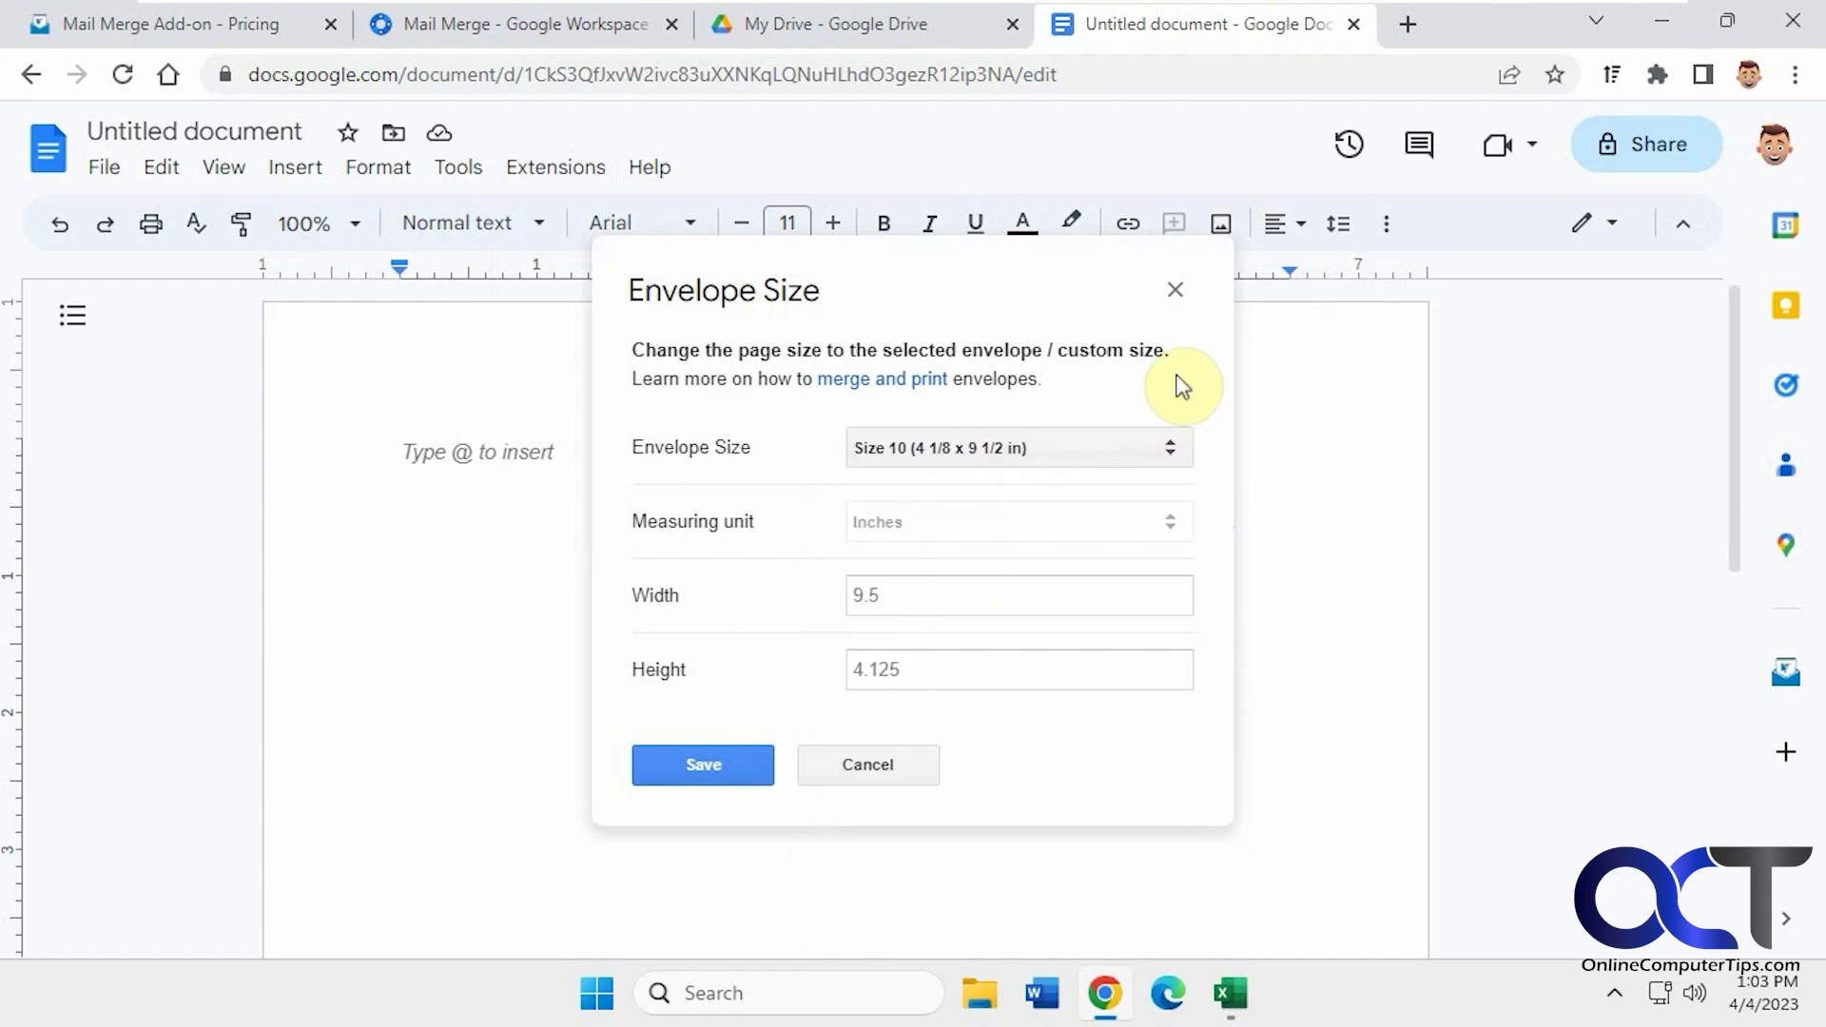
left_click(699, 756)
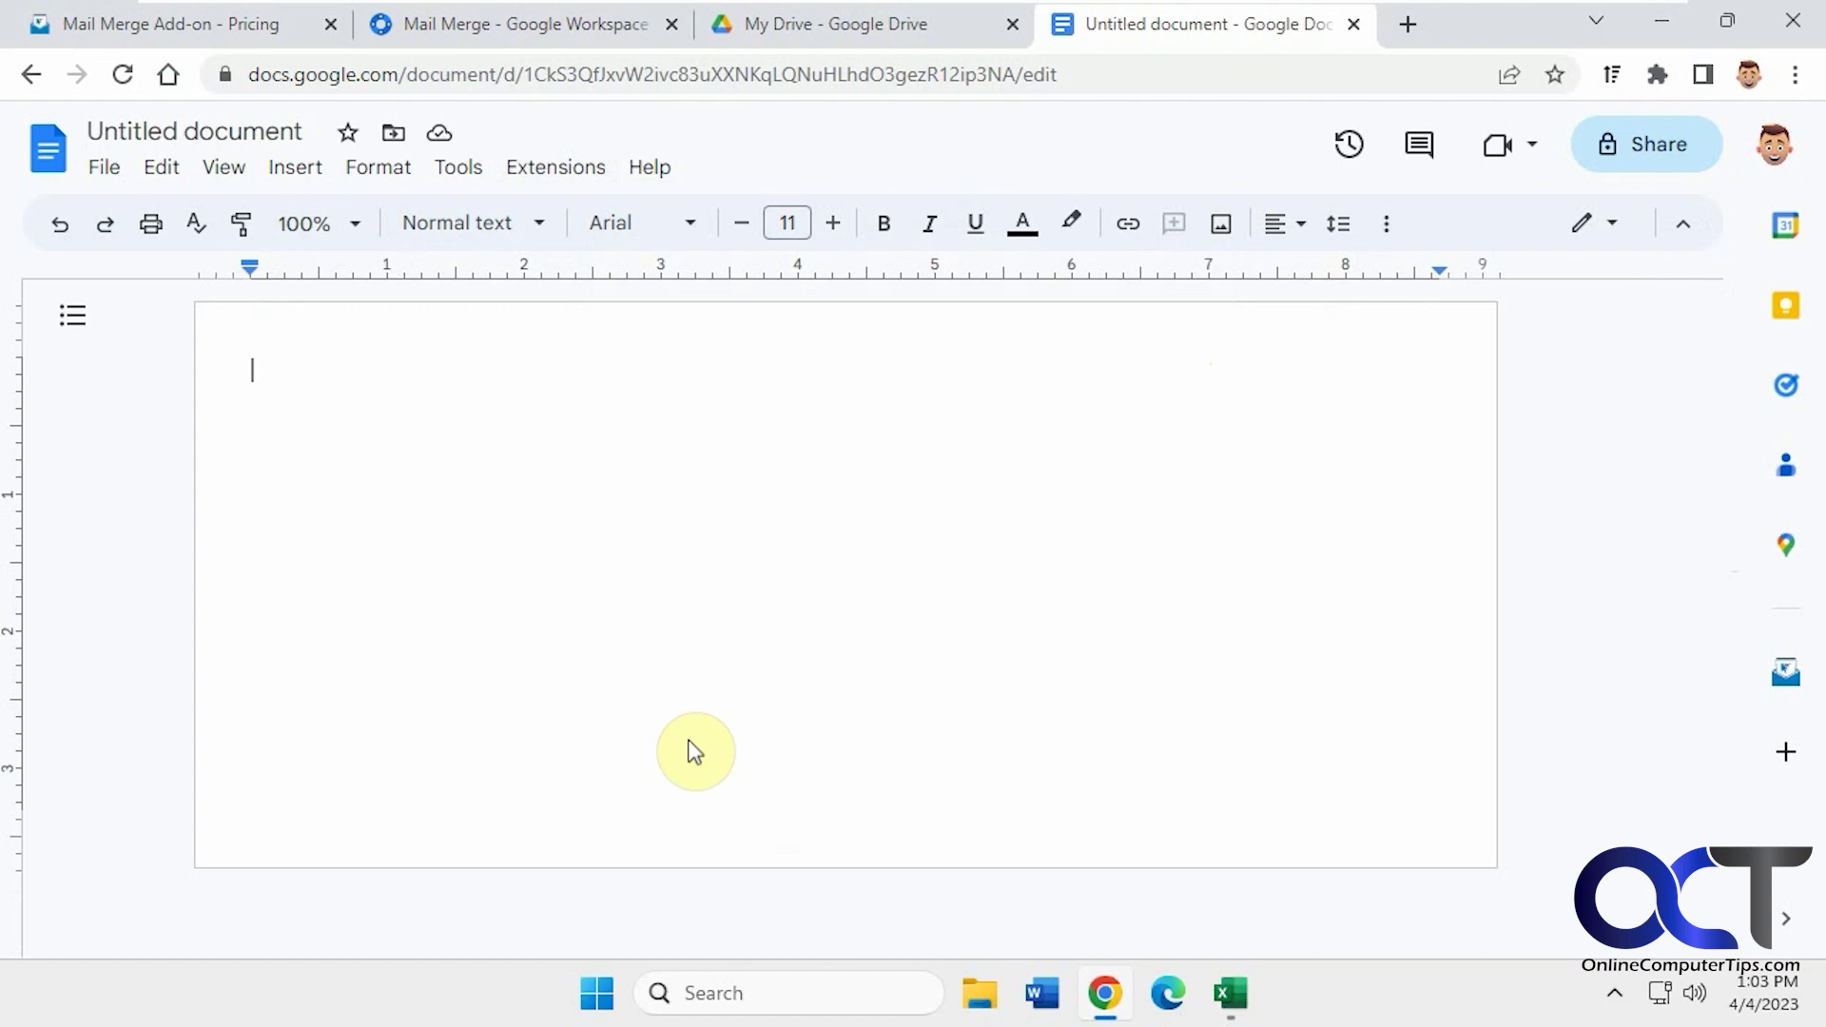
Type a three-line return address at top left and indent the next line about 3 inches
type("Jon Smith")
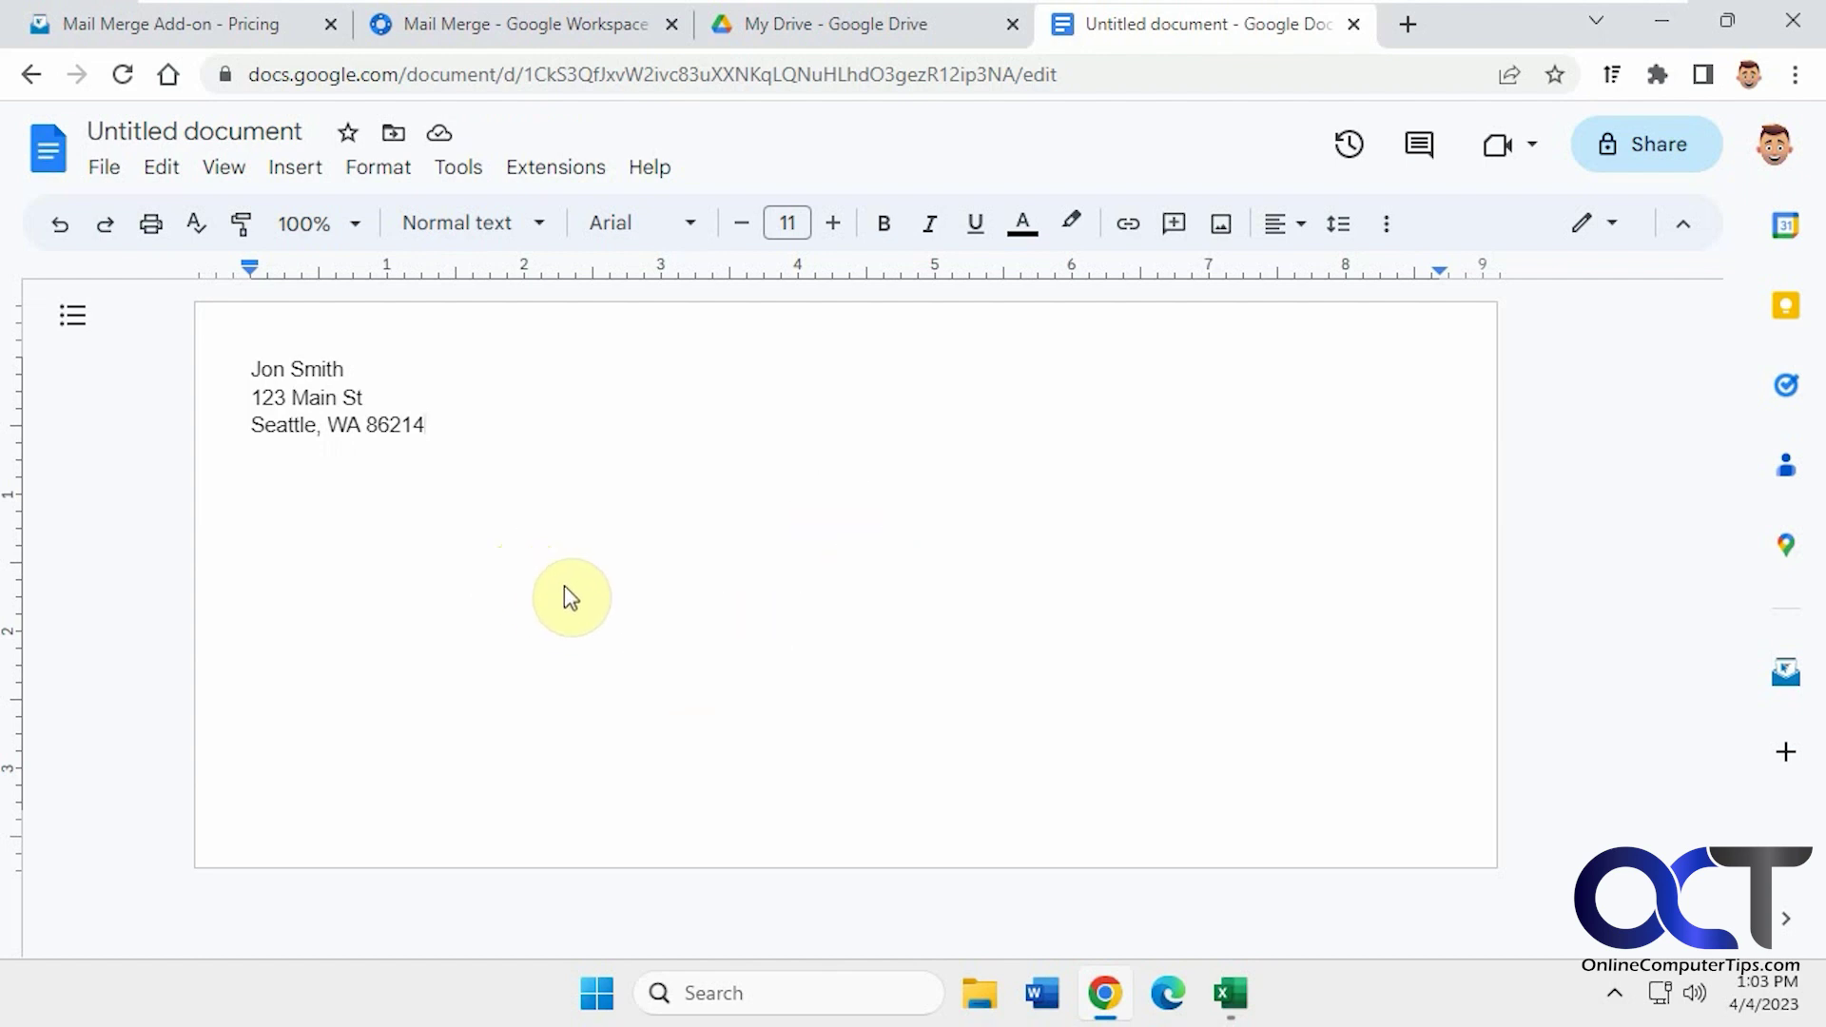
key("Return")
key("Return")
mouse_move(250, 268)
left_mouse_down()
mouse_move(723, 294)
mouse_move(660, 293)
left_mouse_up()
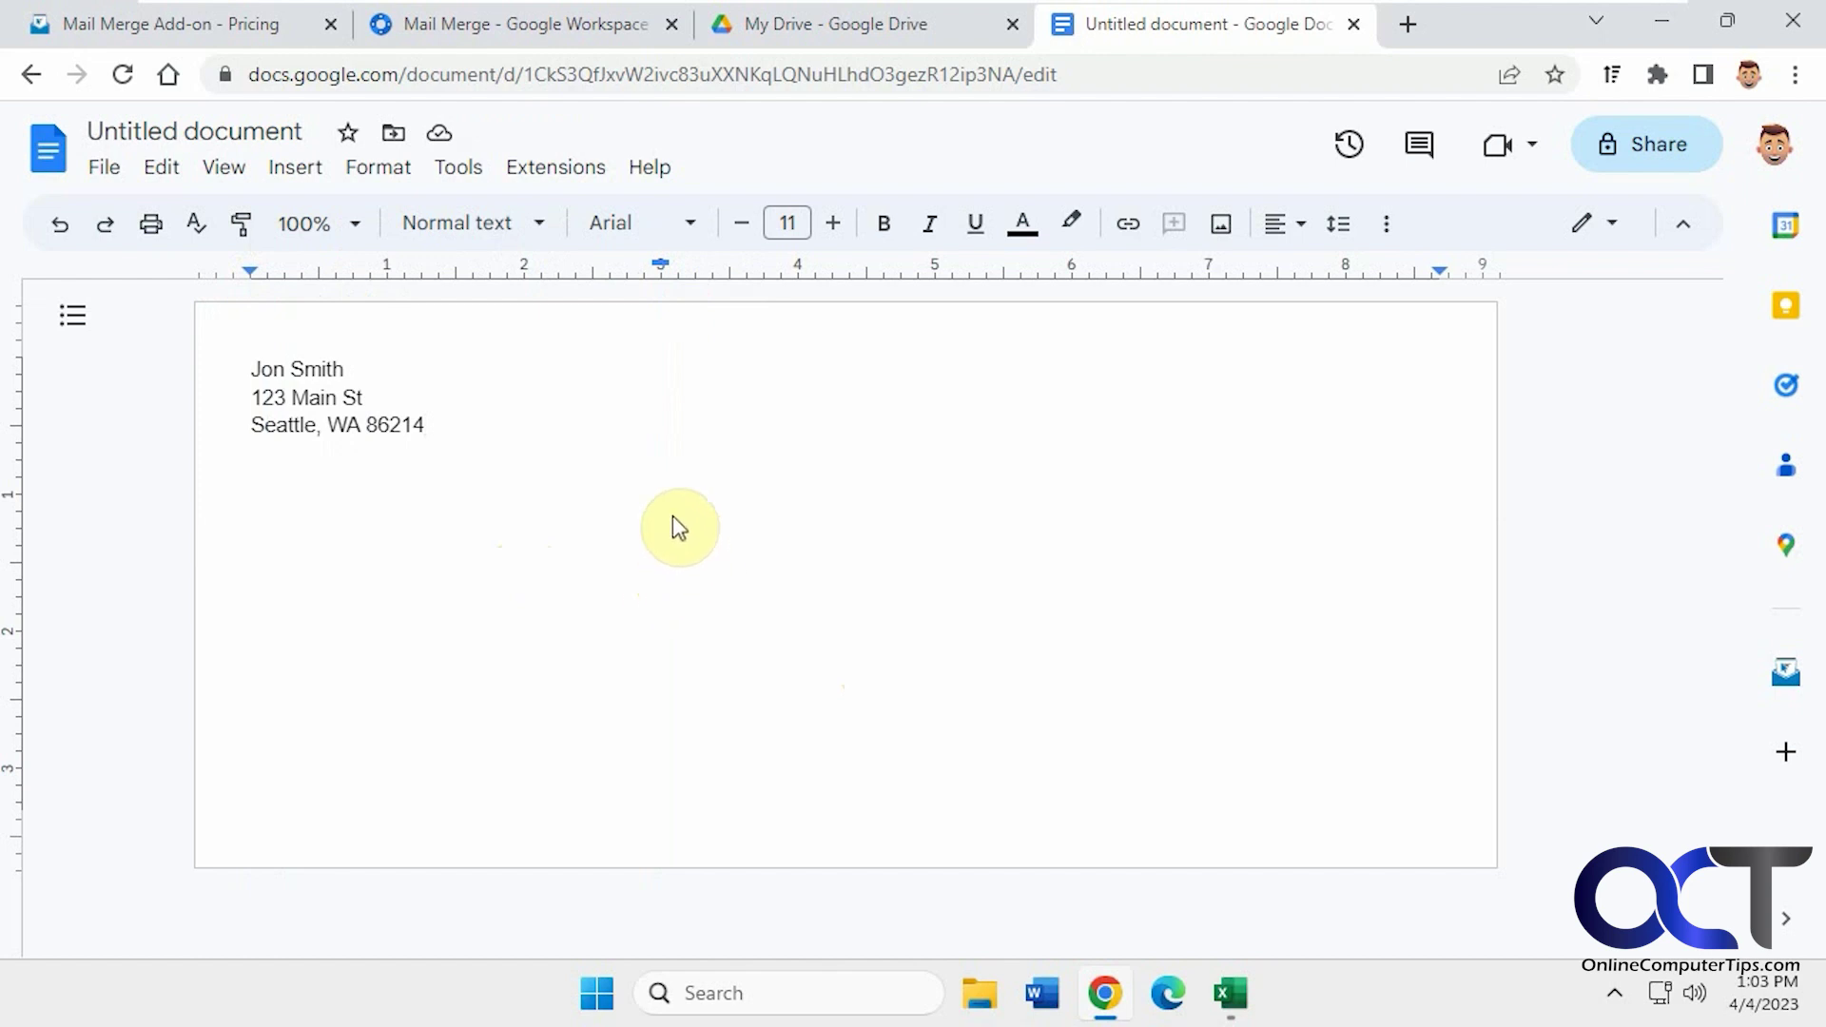
left_click(556, 169)
Start the Mail Merge add-on, check the Excel address list, and begin picking a spreadsheet source
mouse_move(611, 342)
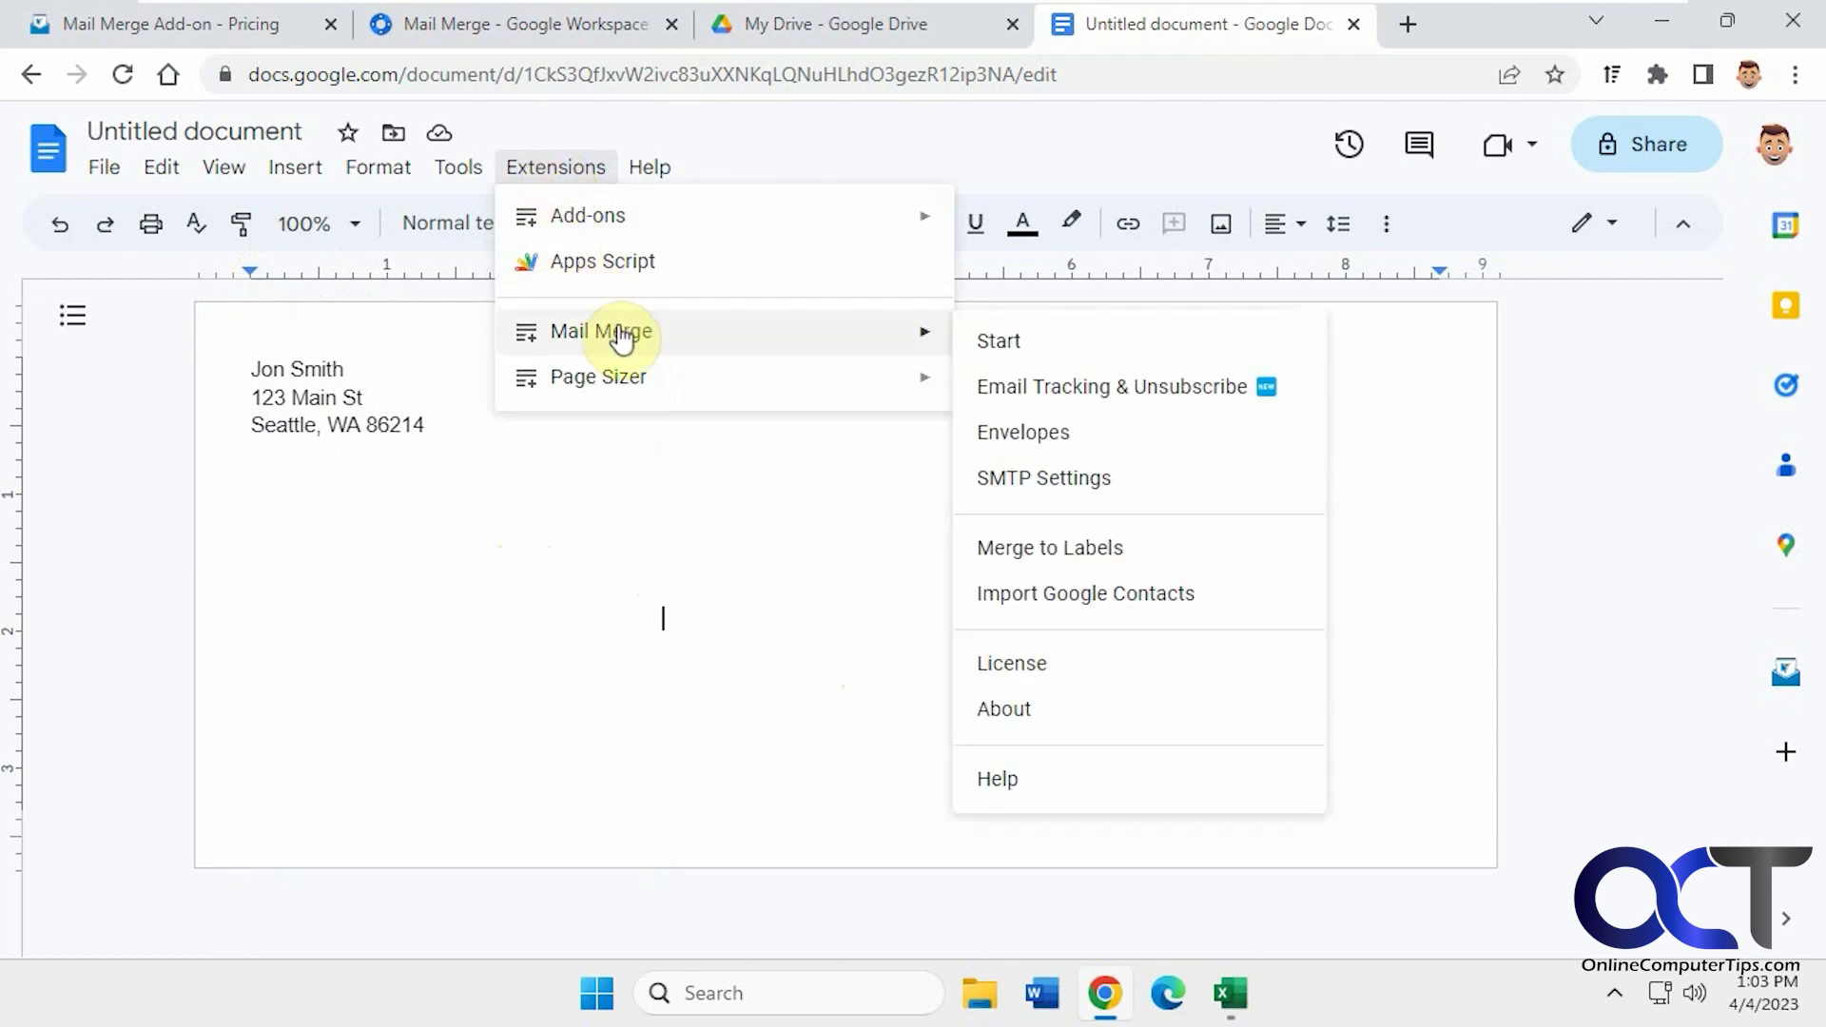
left_click(1021, 342)
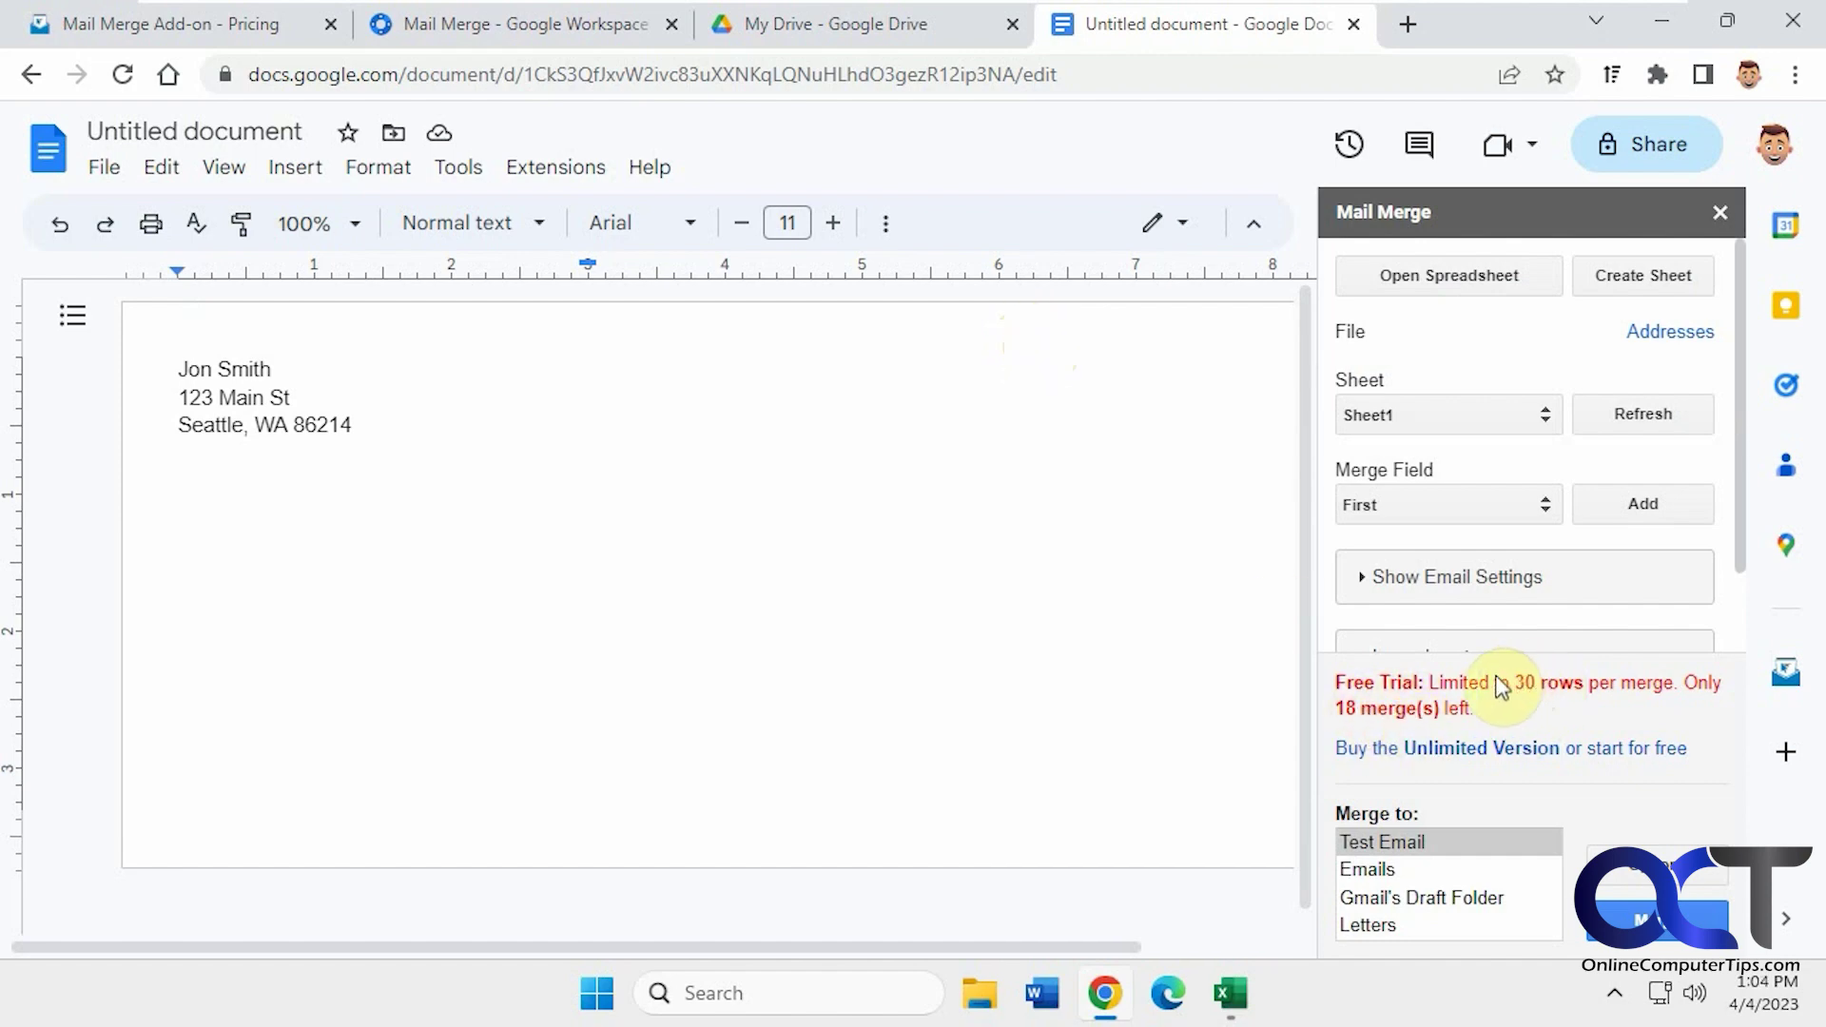
left_click(1231, 993)
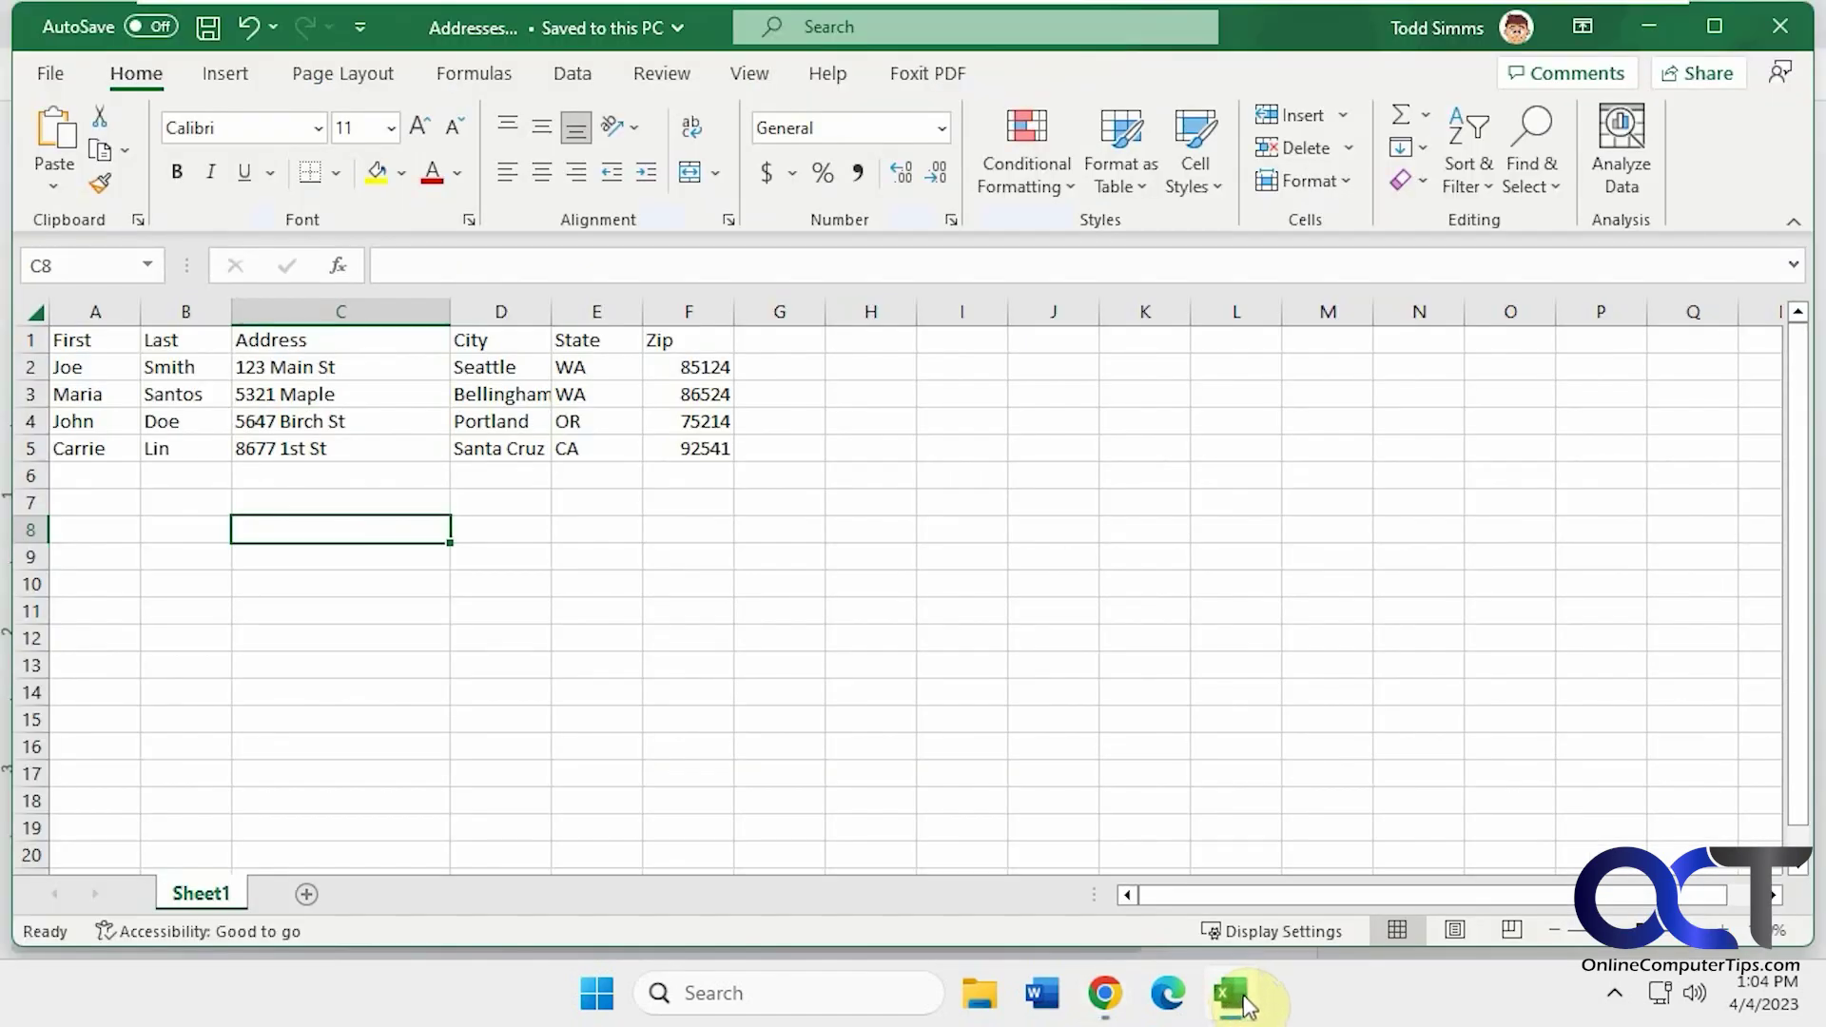
left_click(1243, 993)
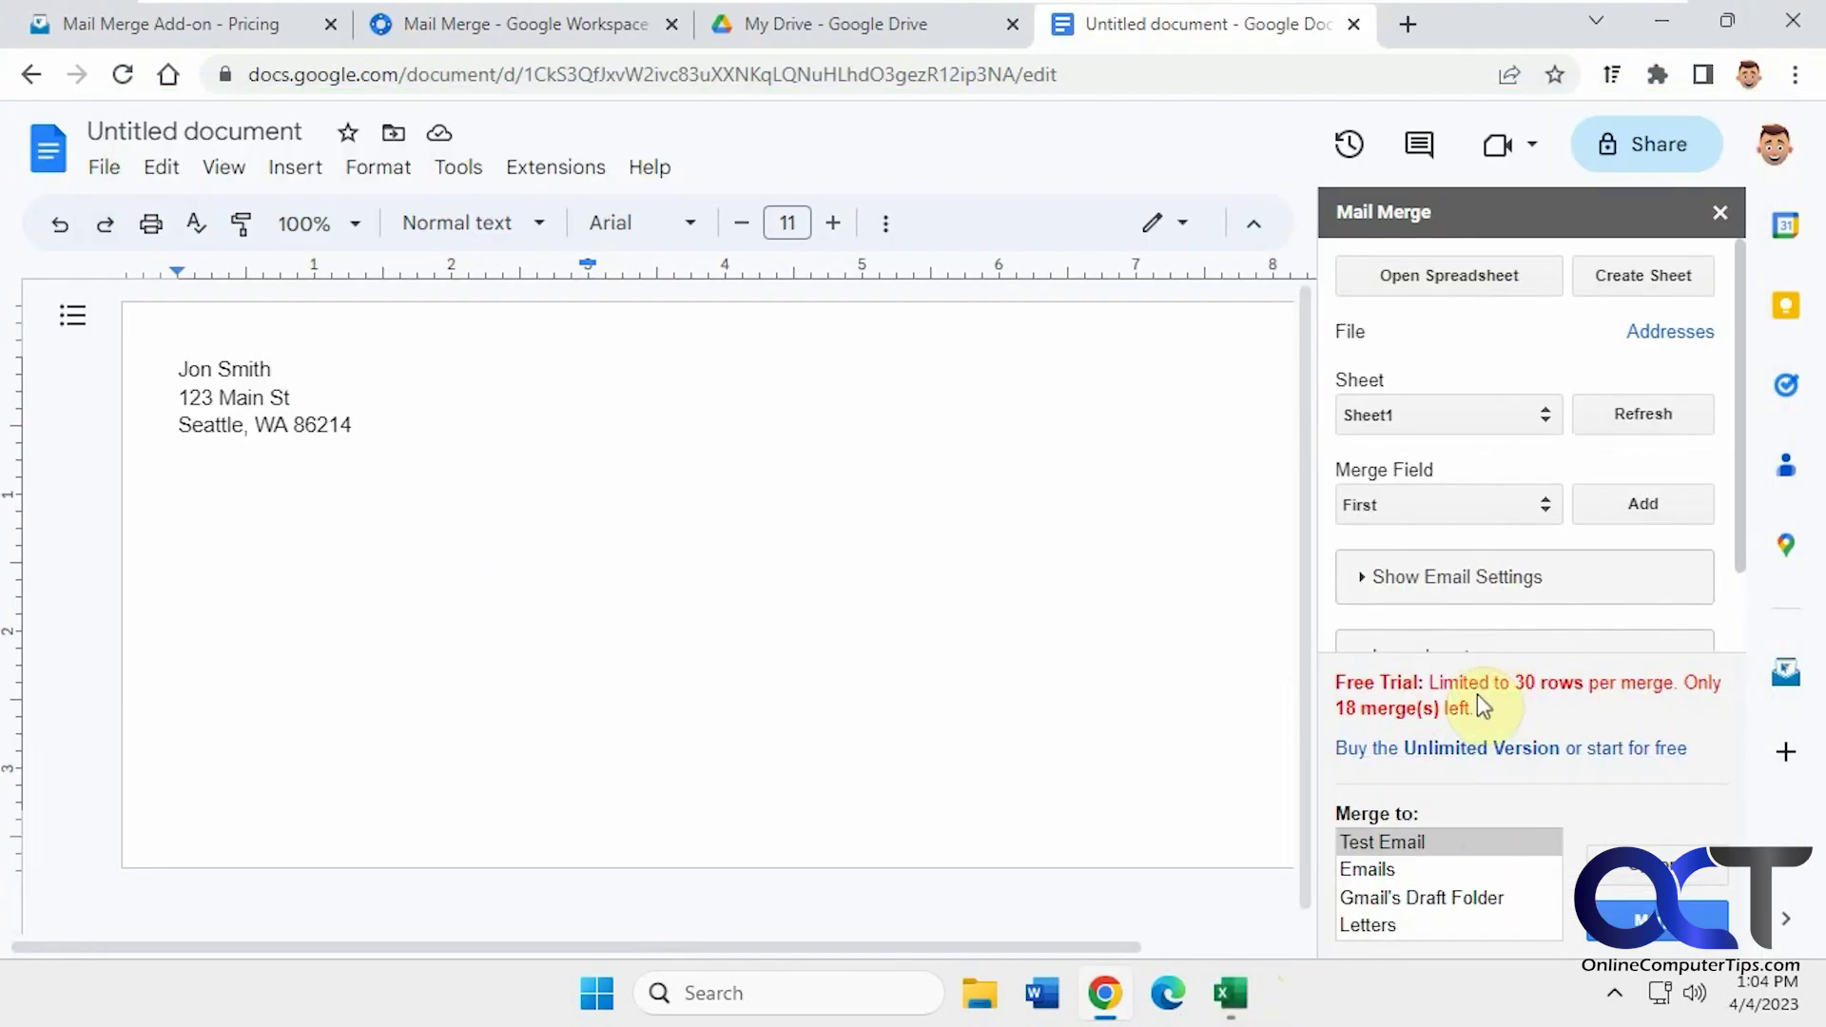
left_click(1491, 273)
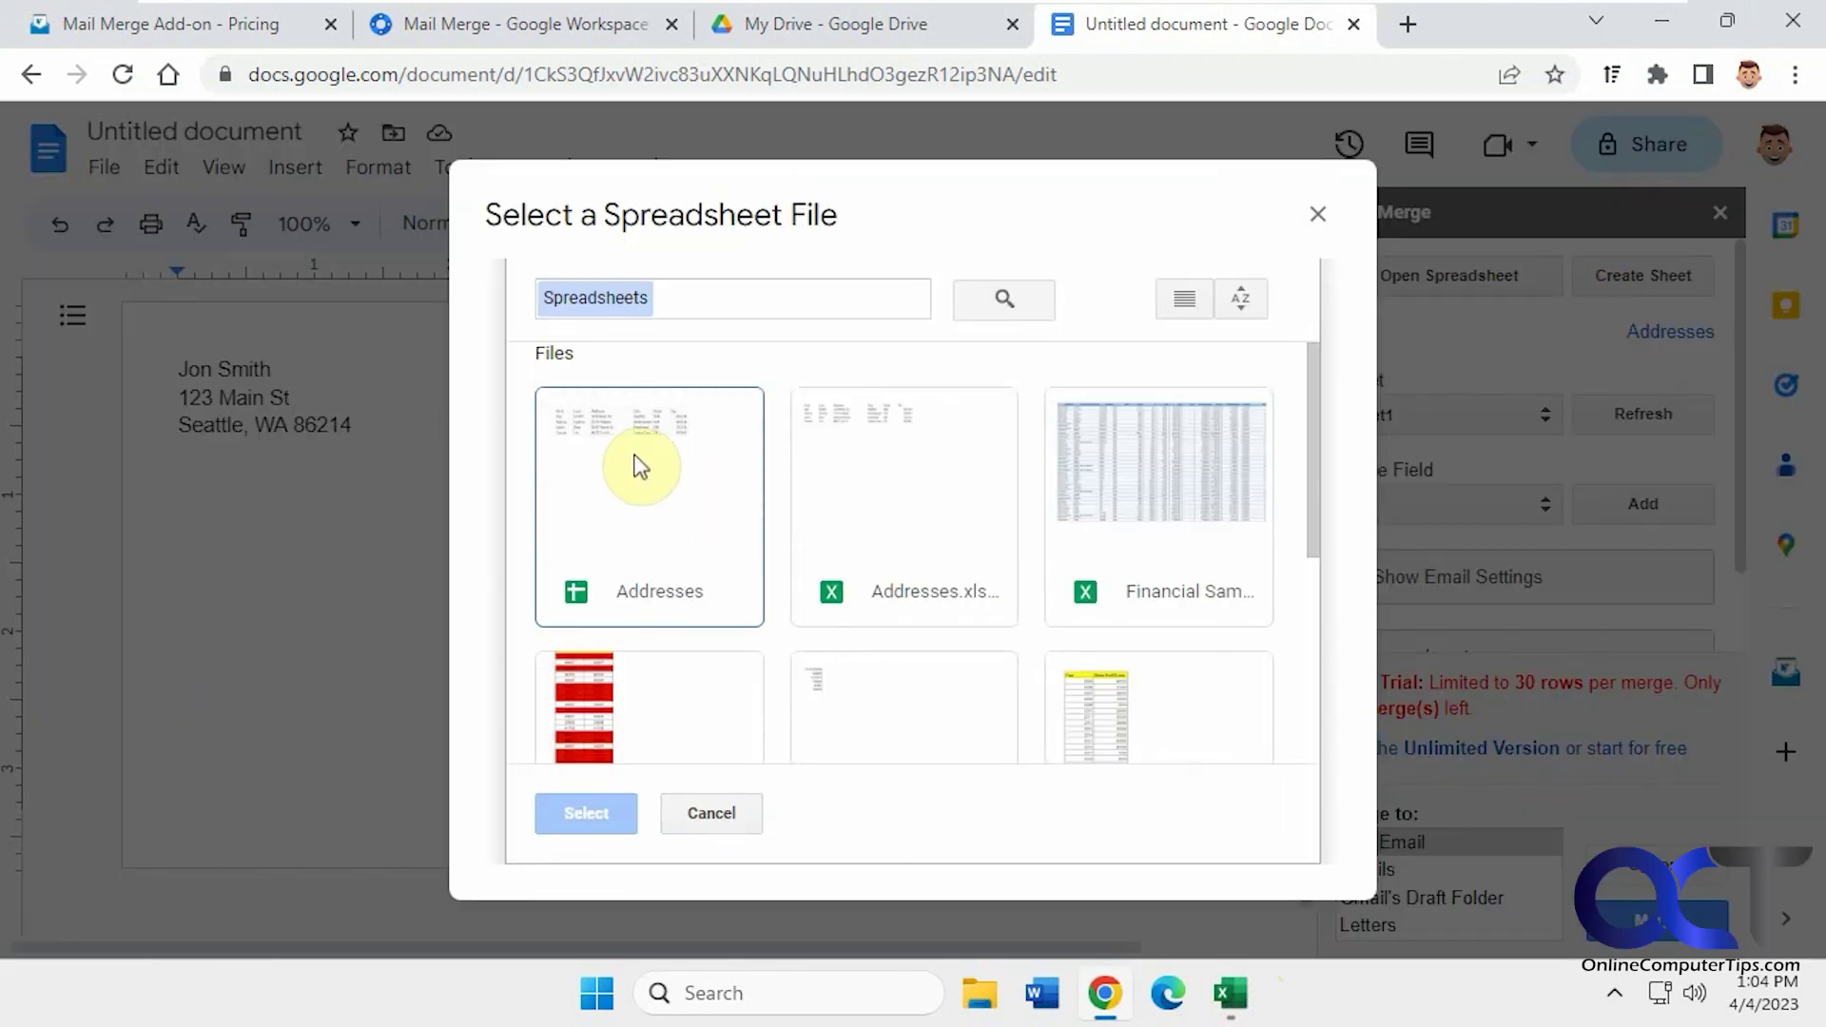
Select the Addresses spreadsheet as the merge data source
left_click(662, 484)
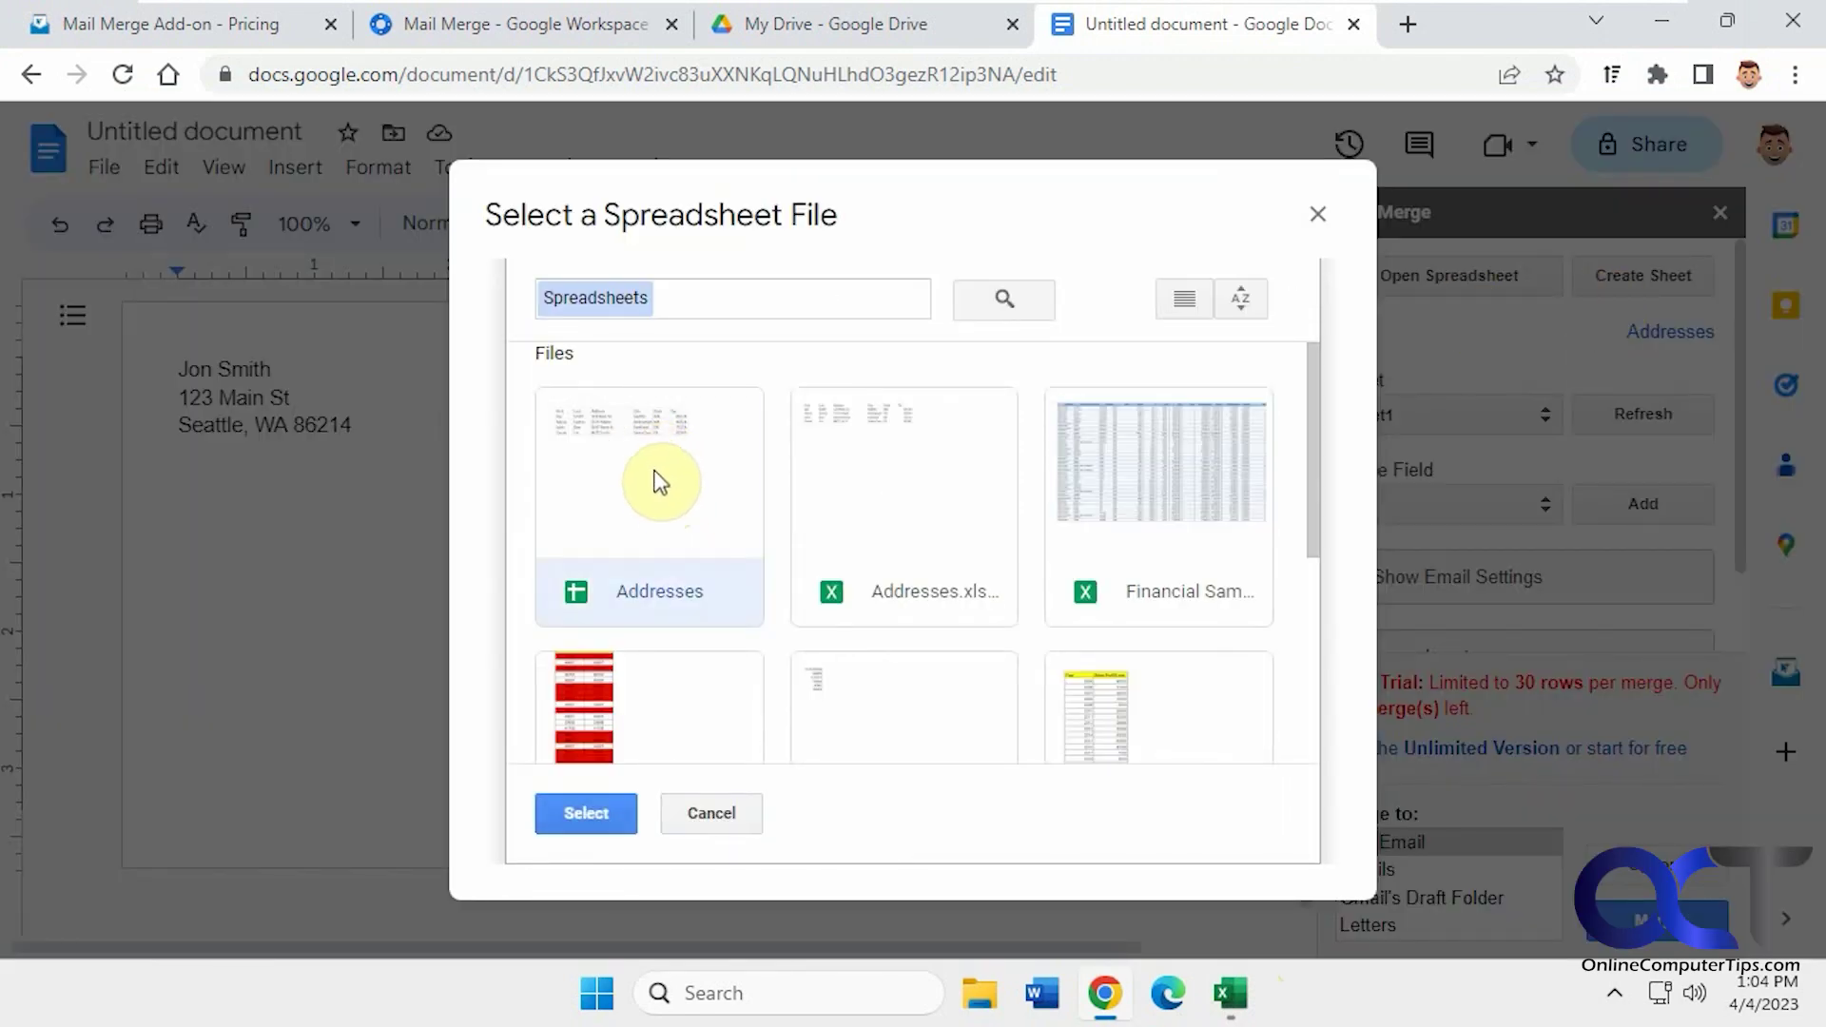
left_click(590, 813)
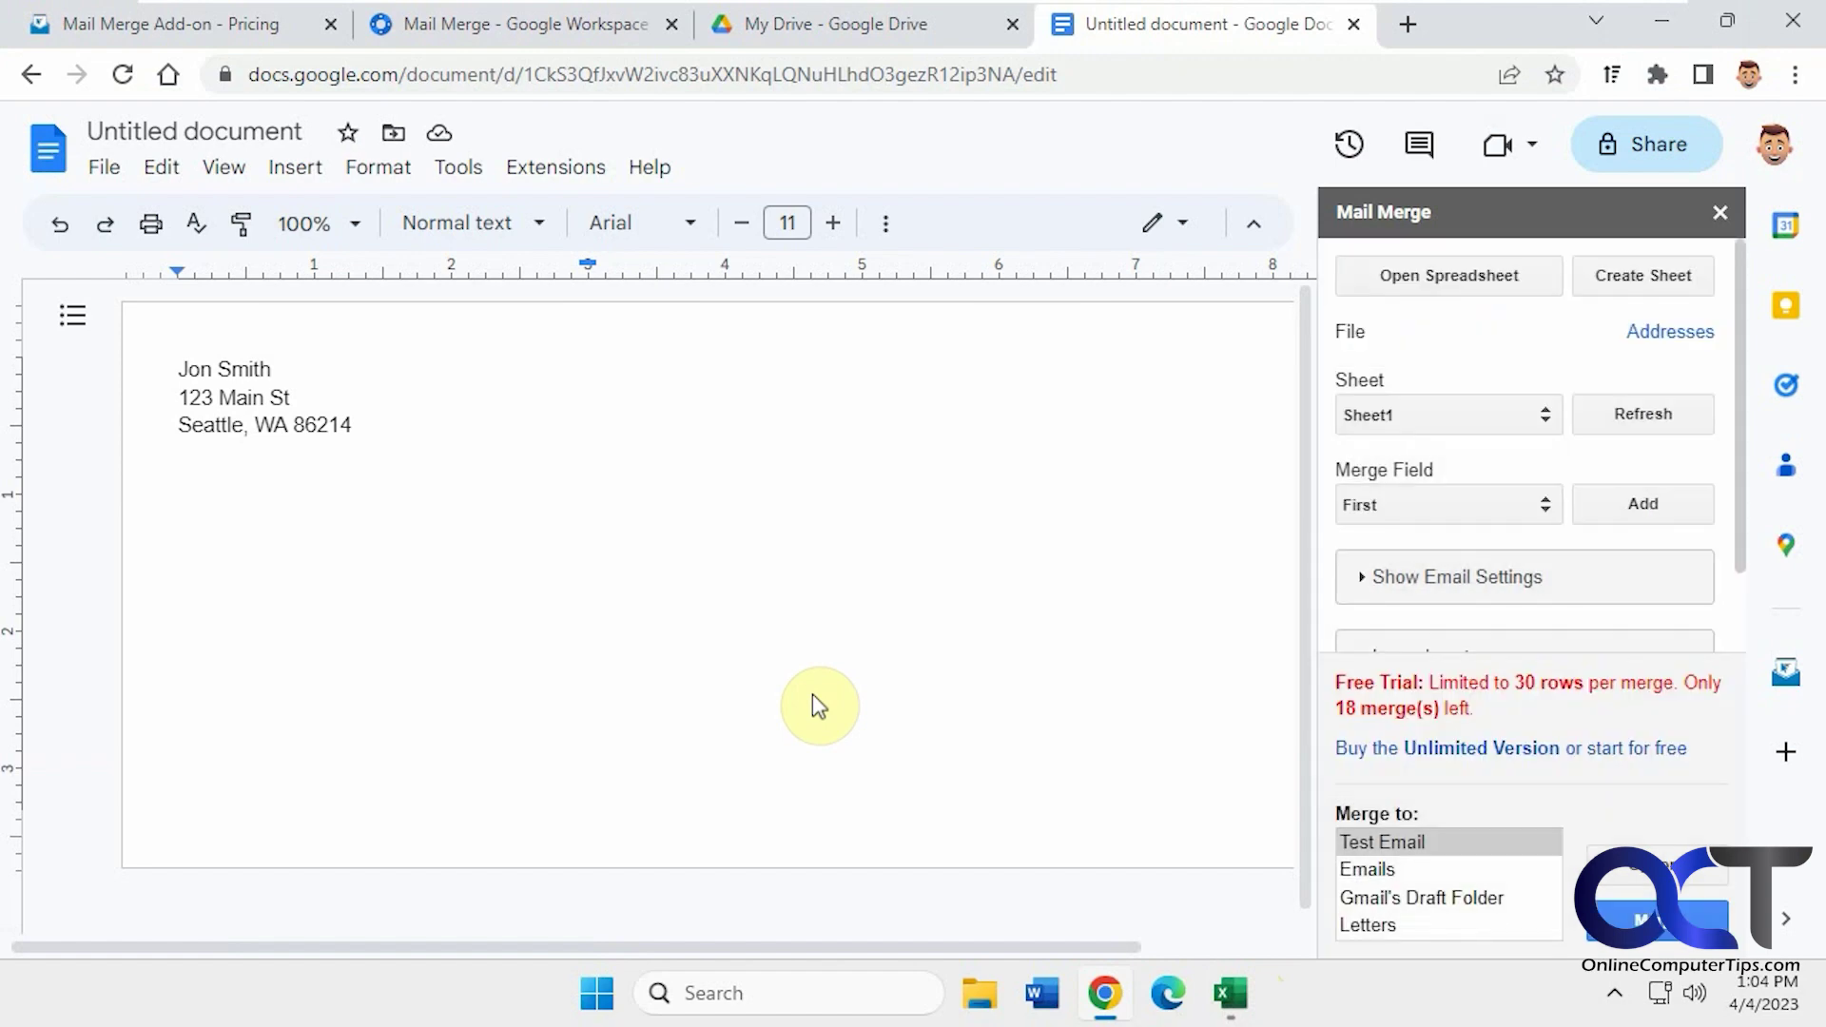
left_click(570, 558)
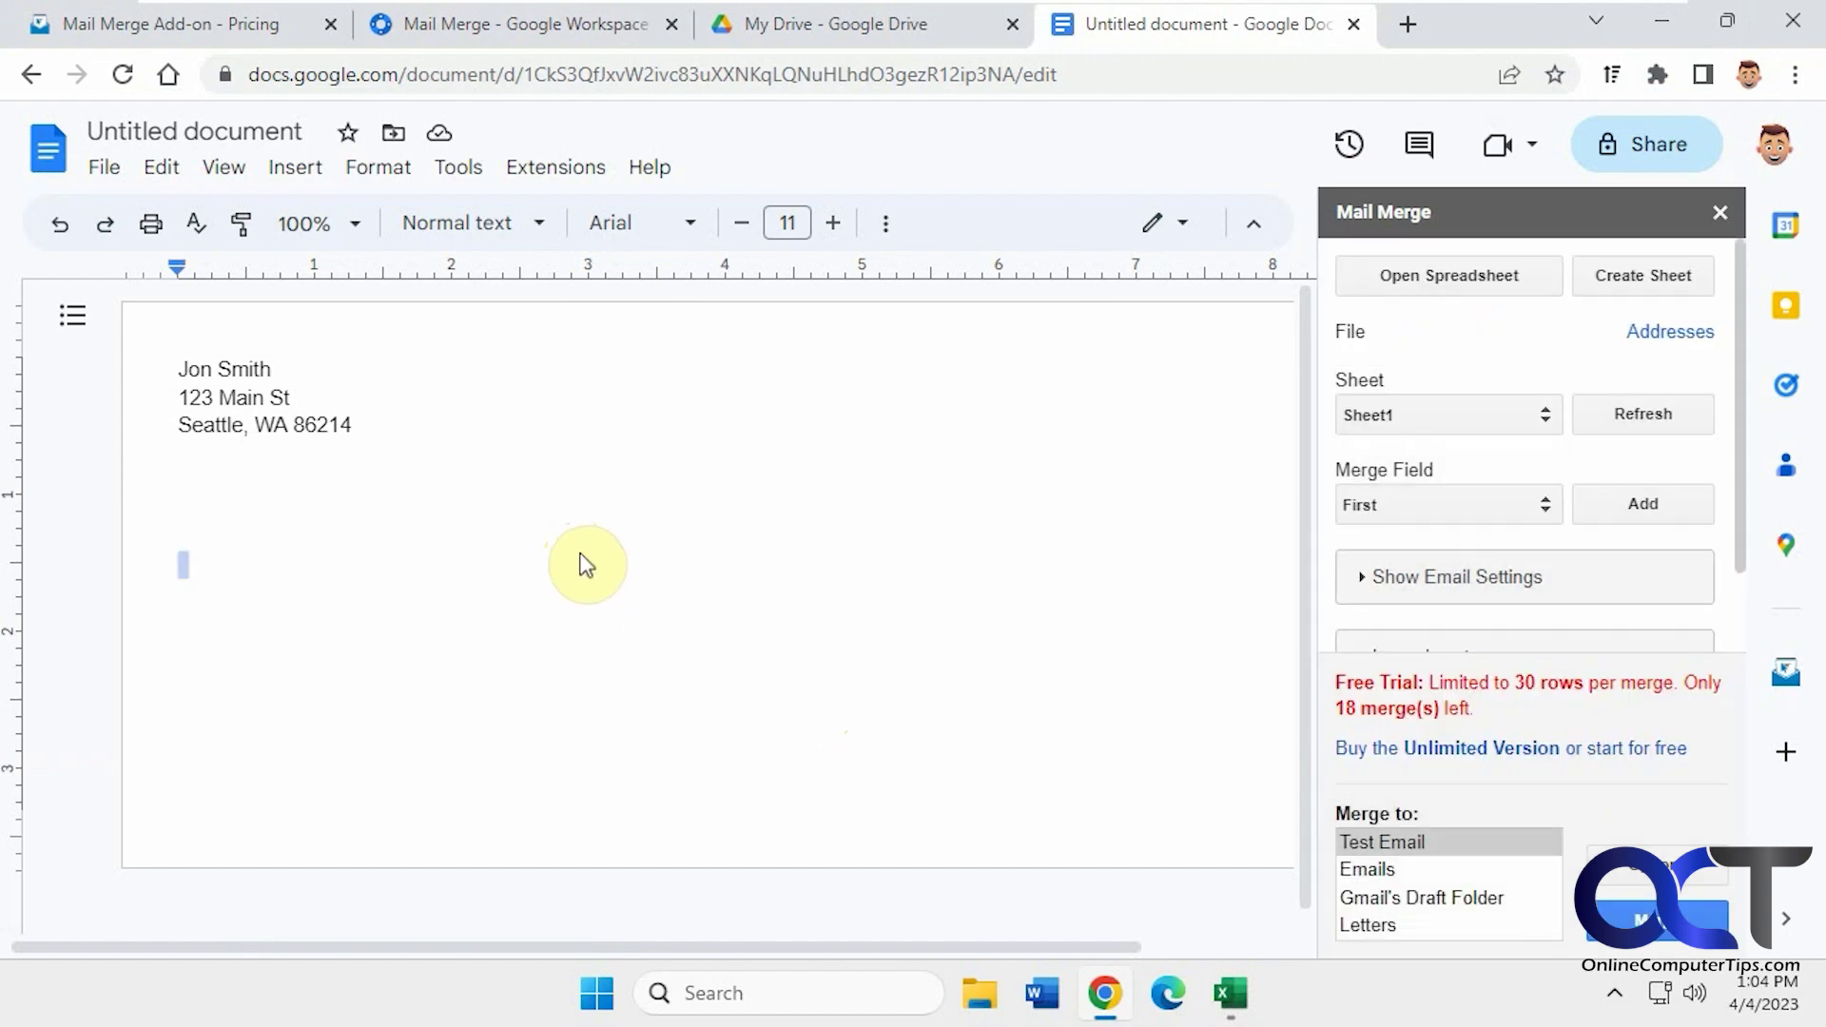
Indent the empty line to about 3.06 inches and compare the merge fields with the Excel address list
left_click_drag(180, 267, 592, 282)
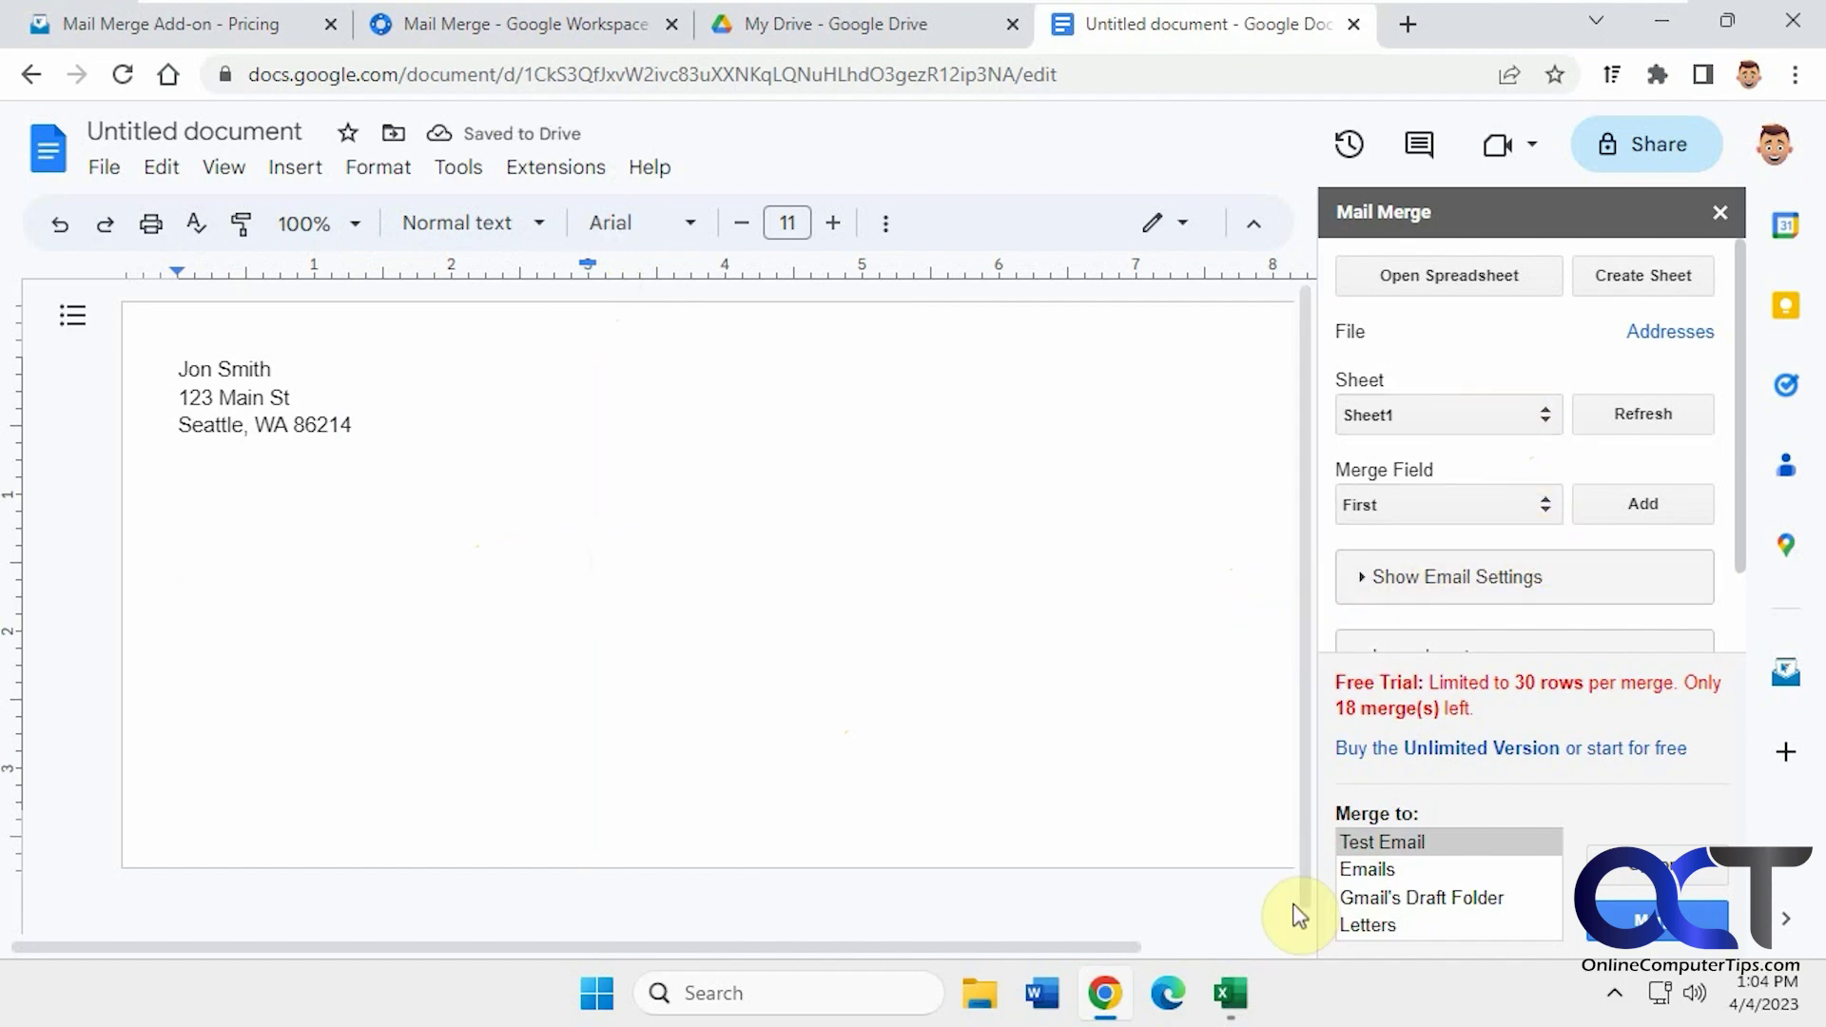
left_click(1232, 993)
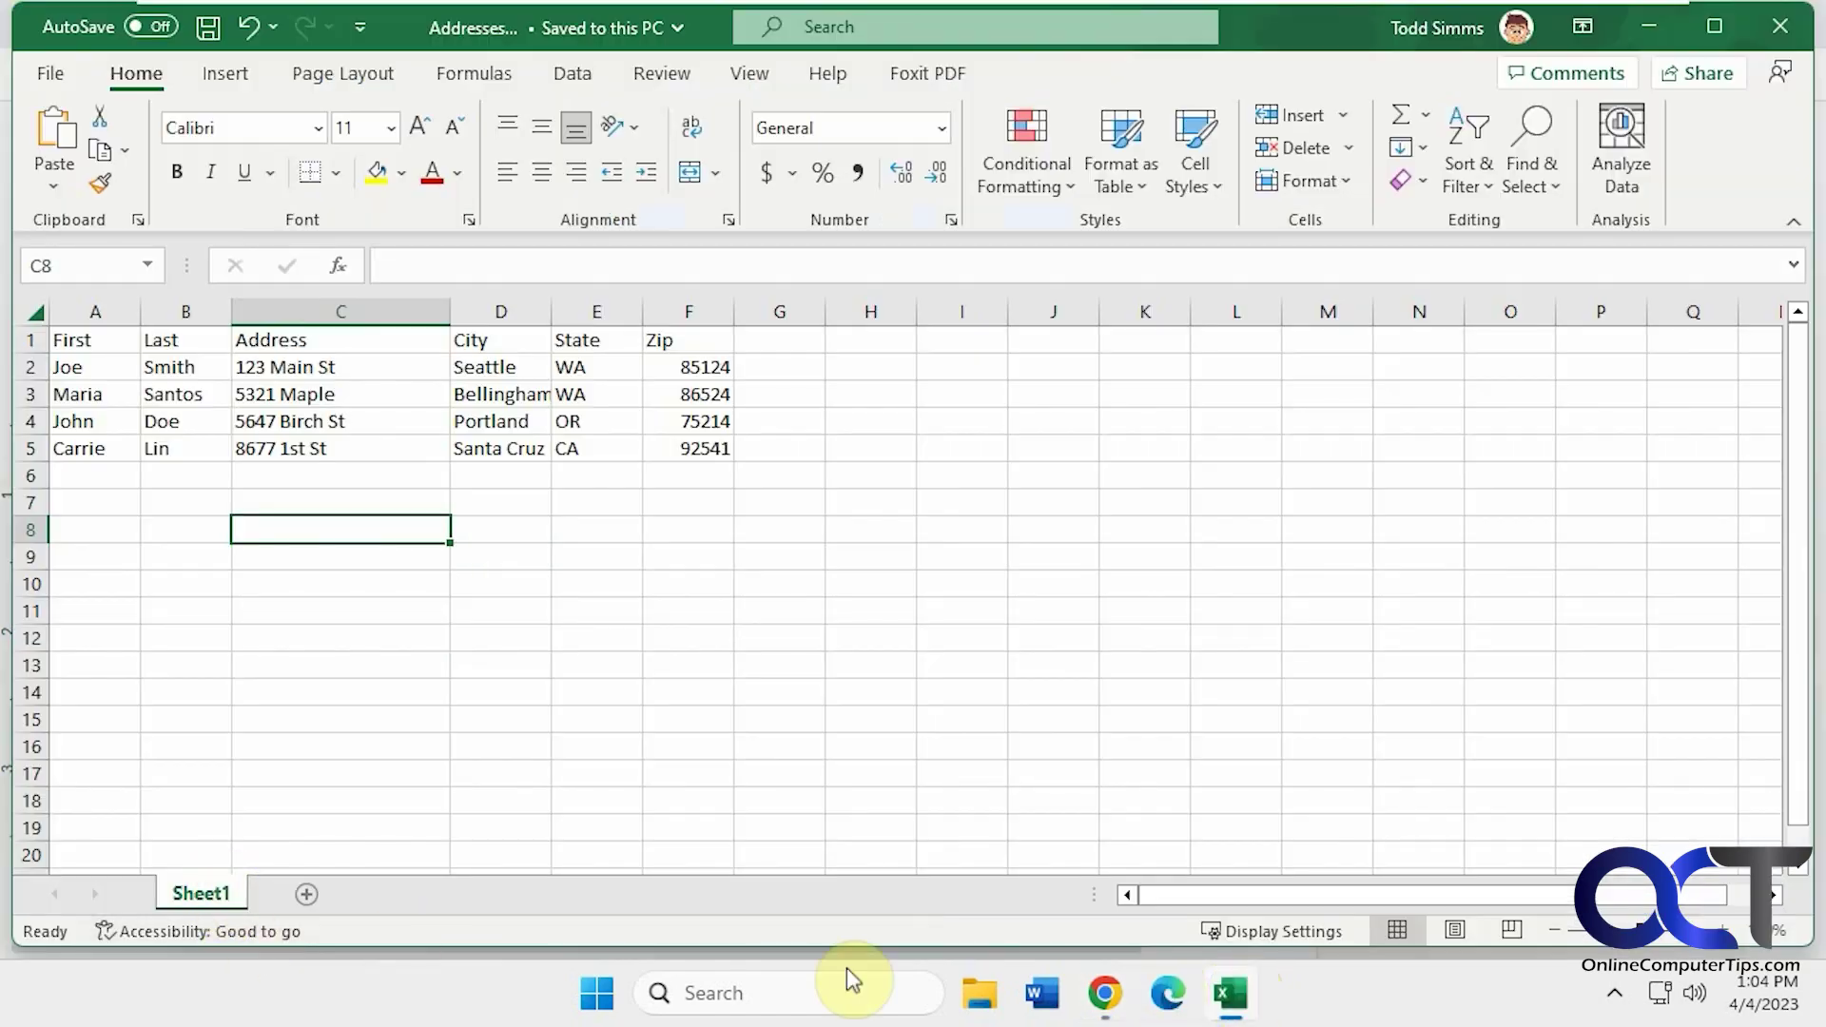
left_click(1237, 994)
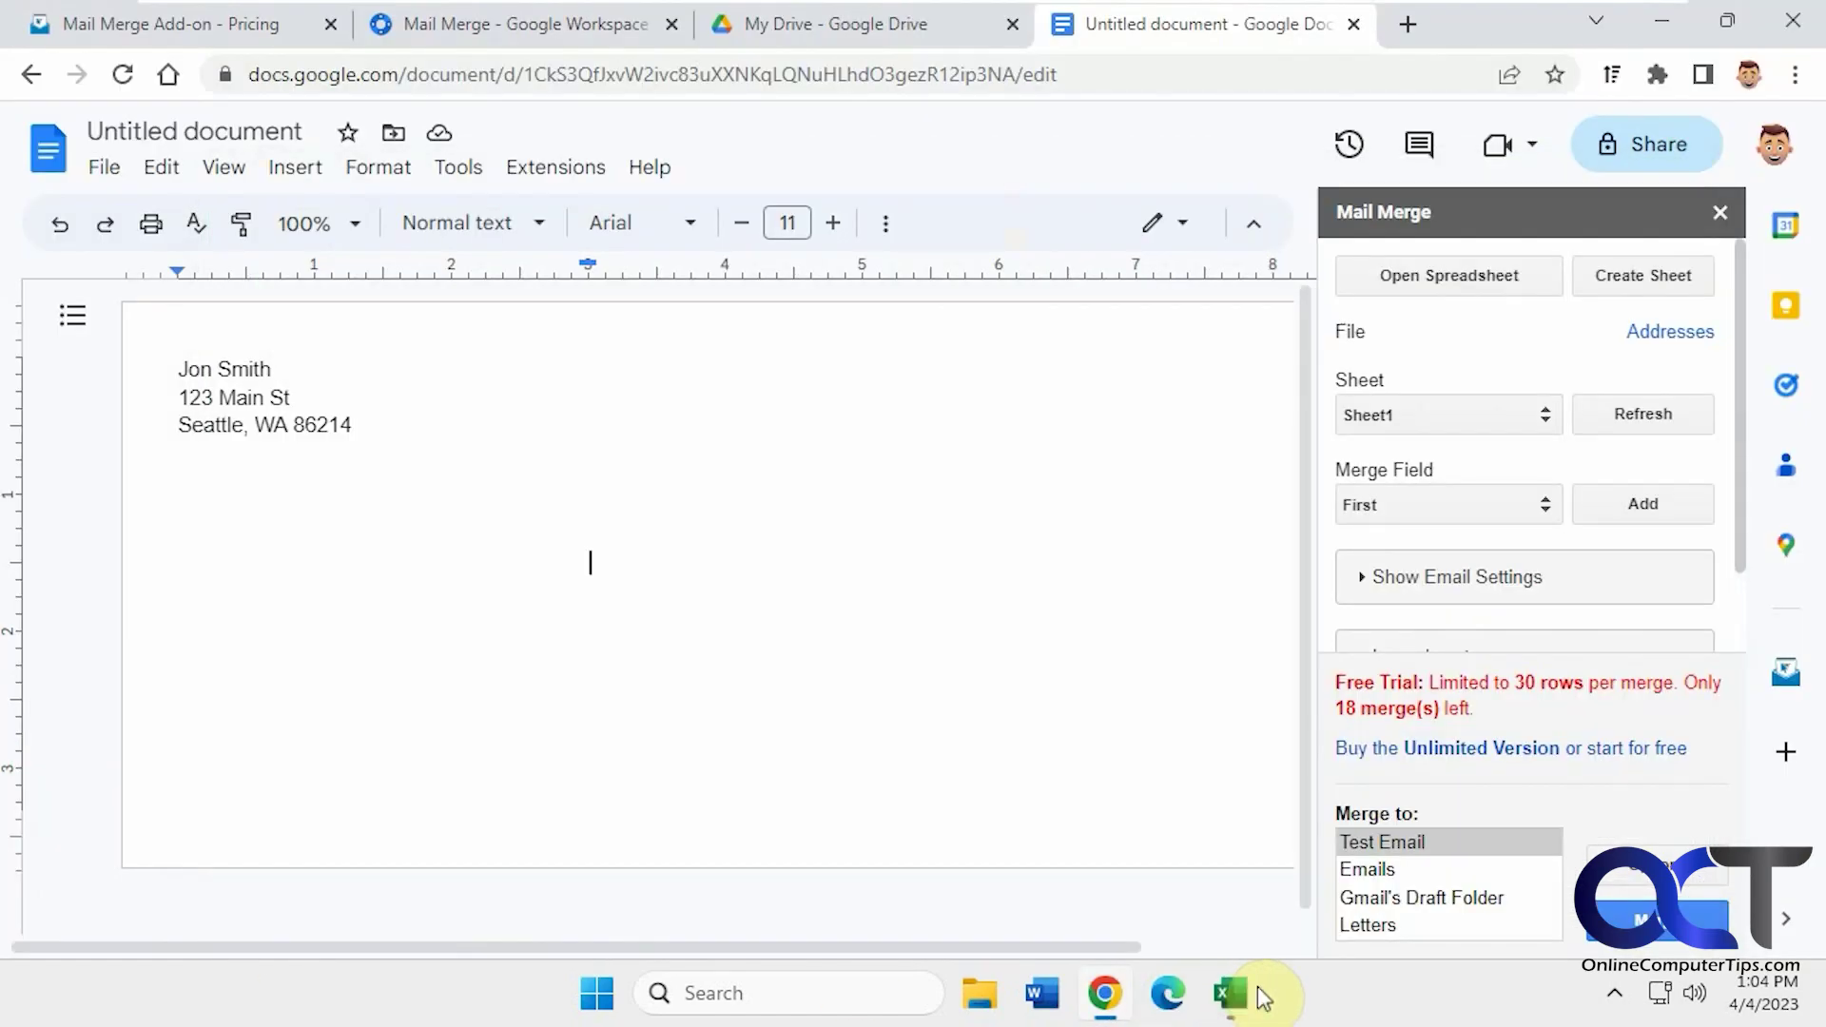
left_click(1518, 521)
left_click(1508, 505)
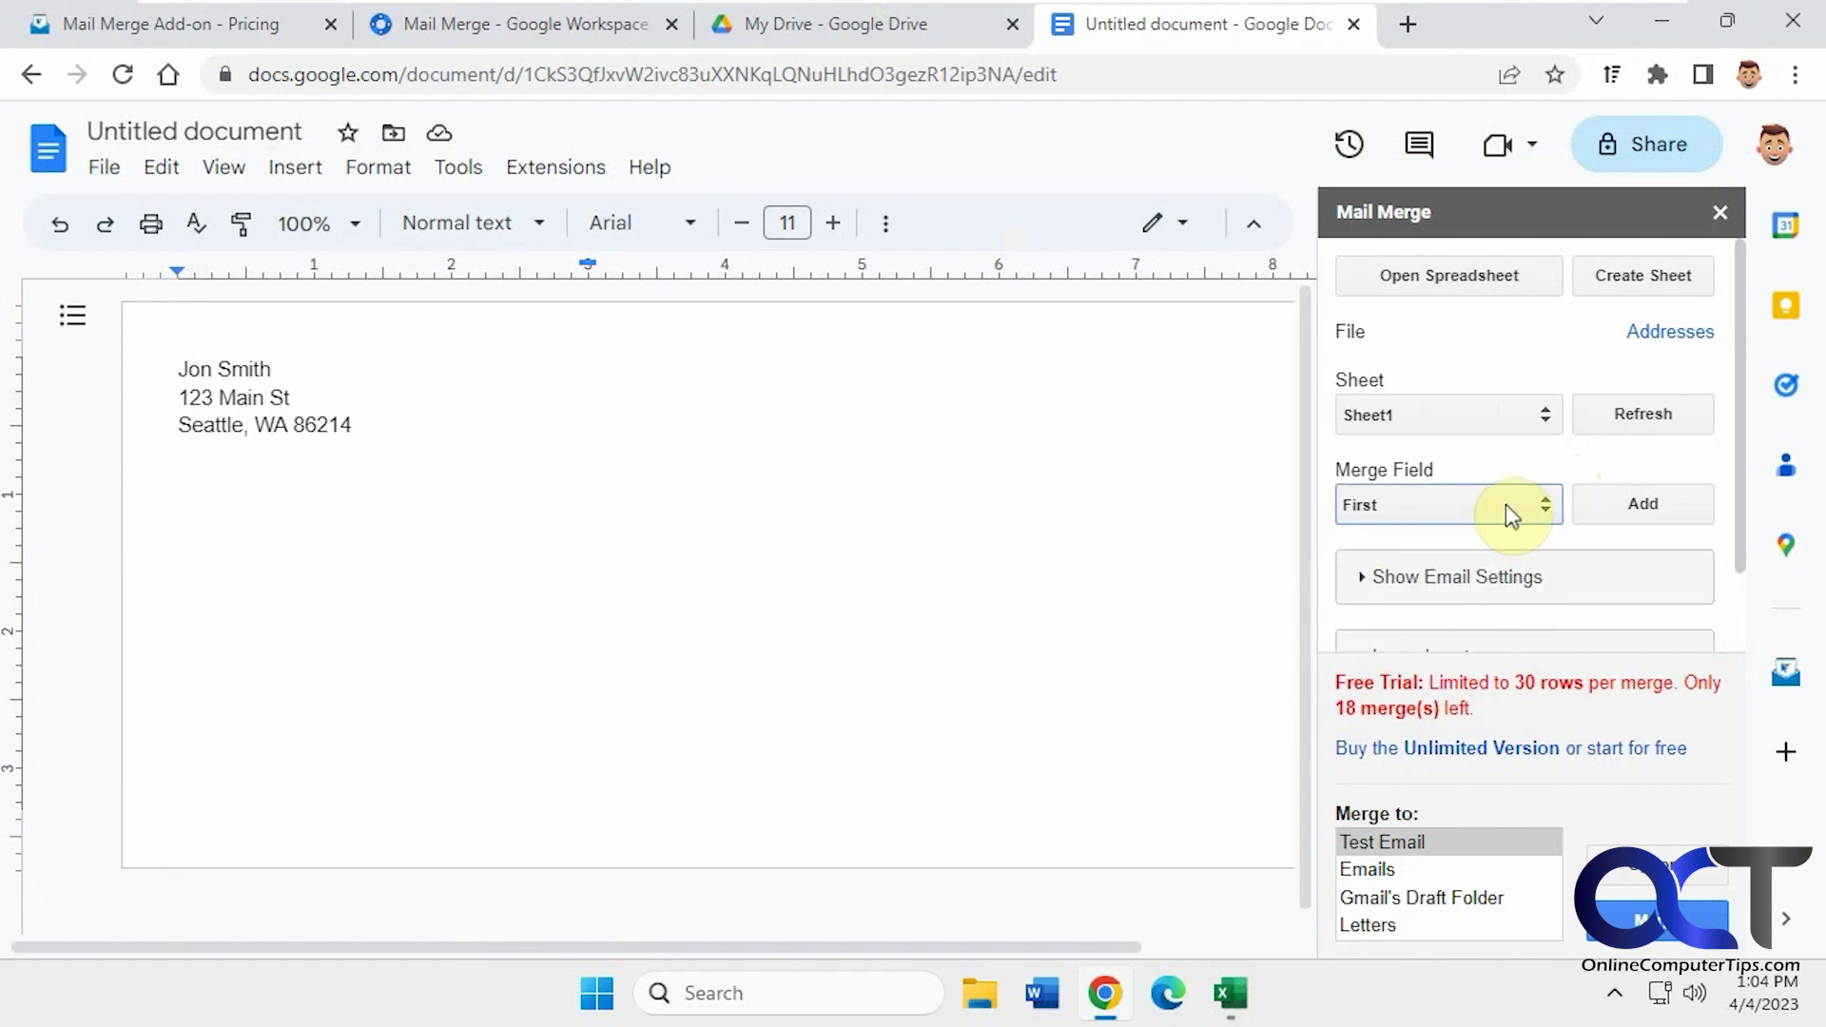
left_click(1230, 993)
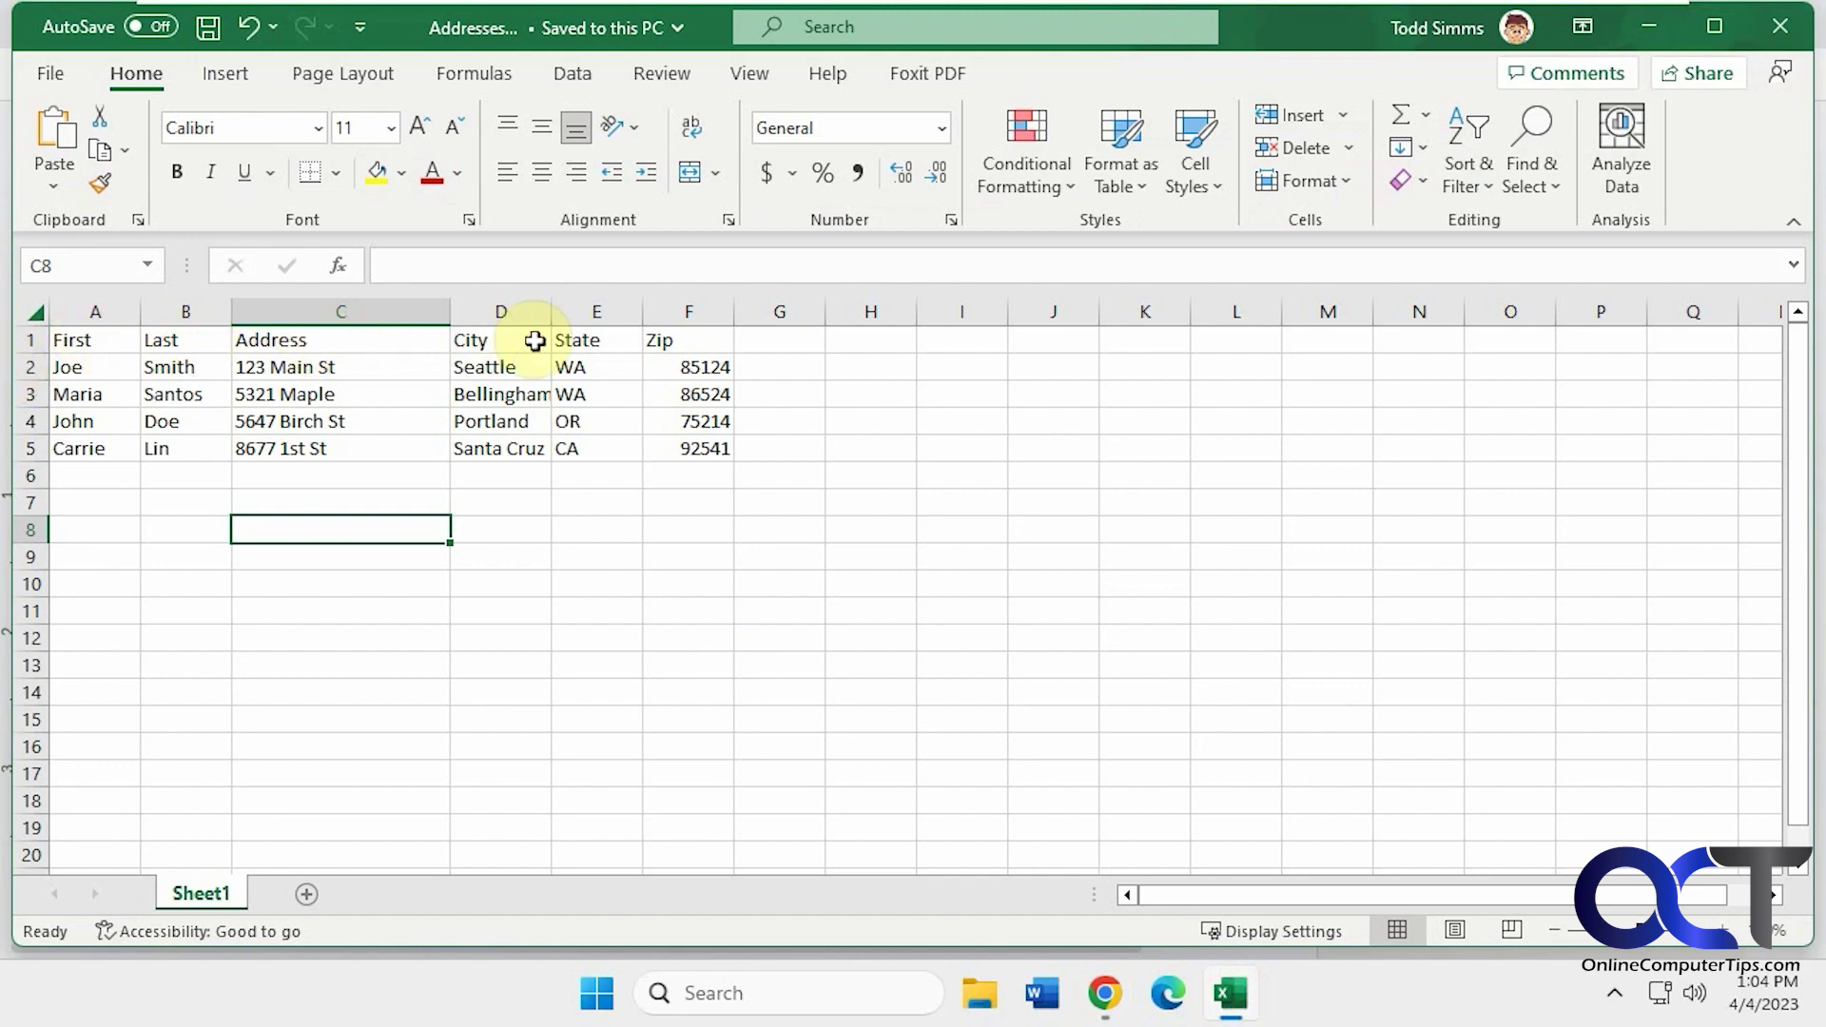
Insert the First and Last merge fields as the name line, then start a new line
left_click(1229, 993)
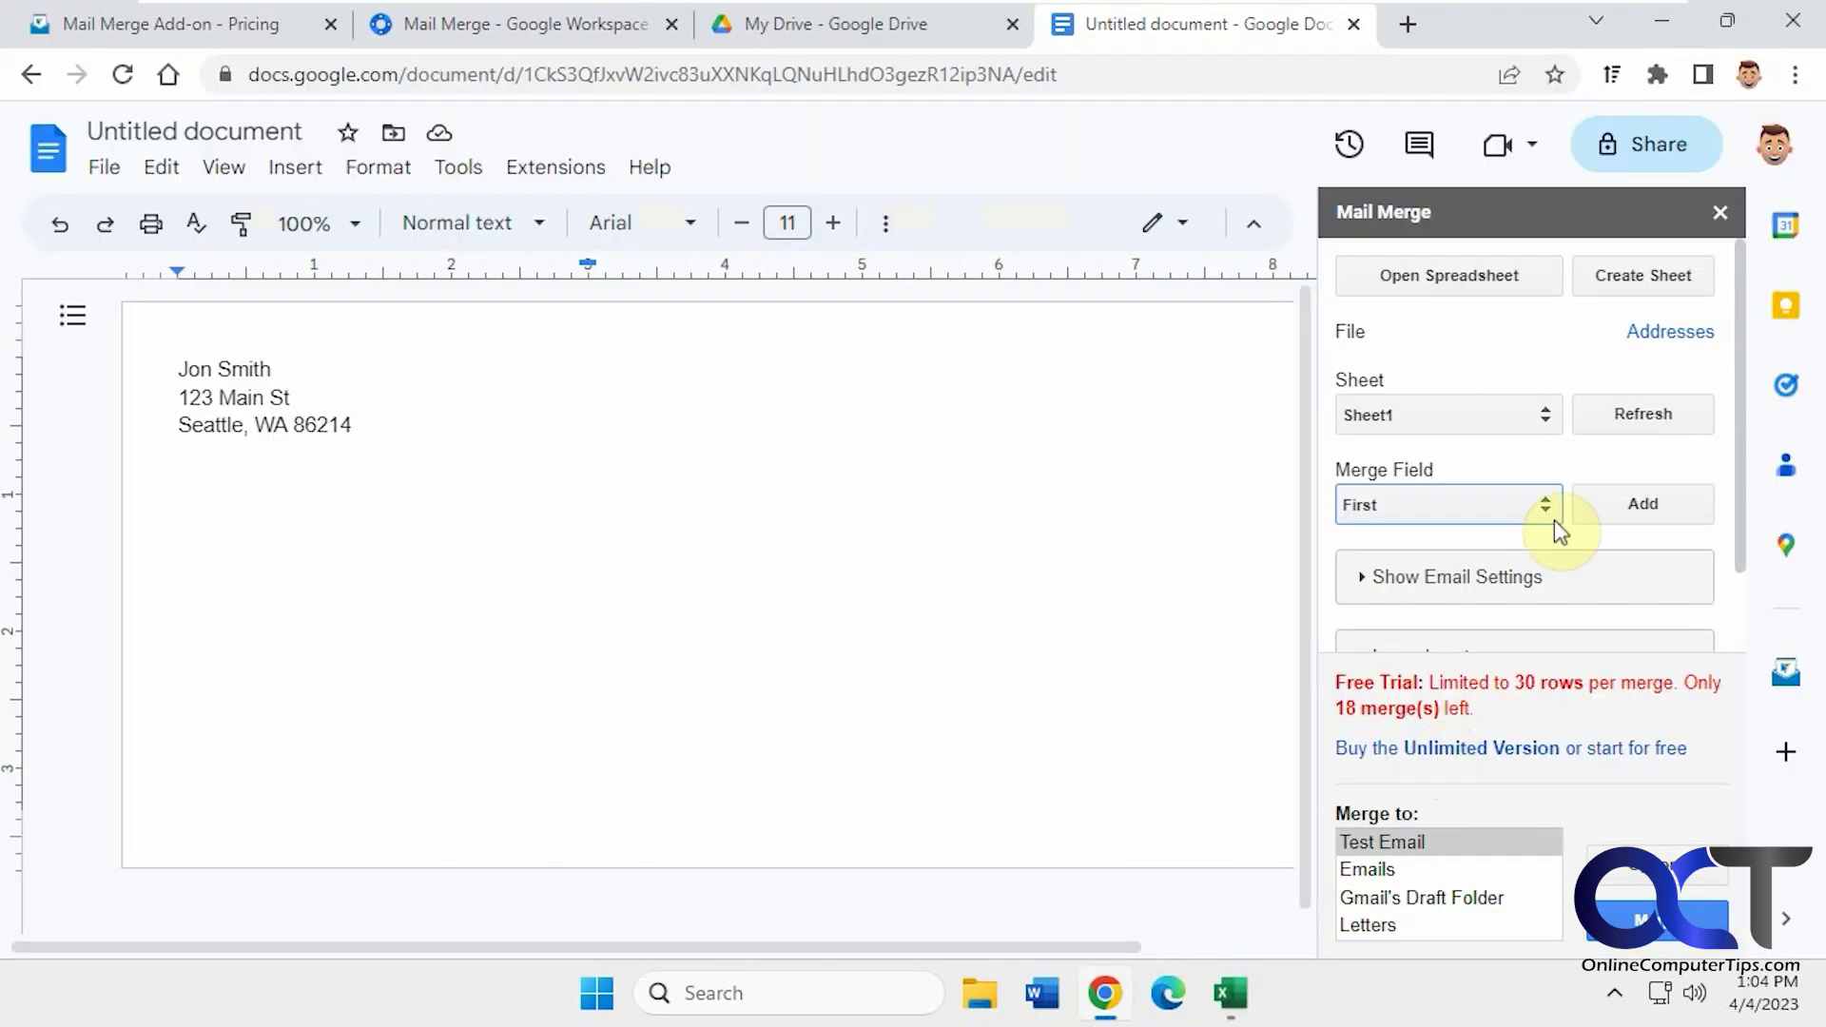
left_click(1625, 502)
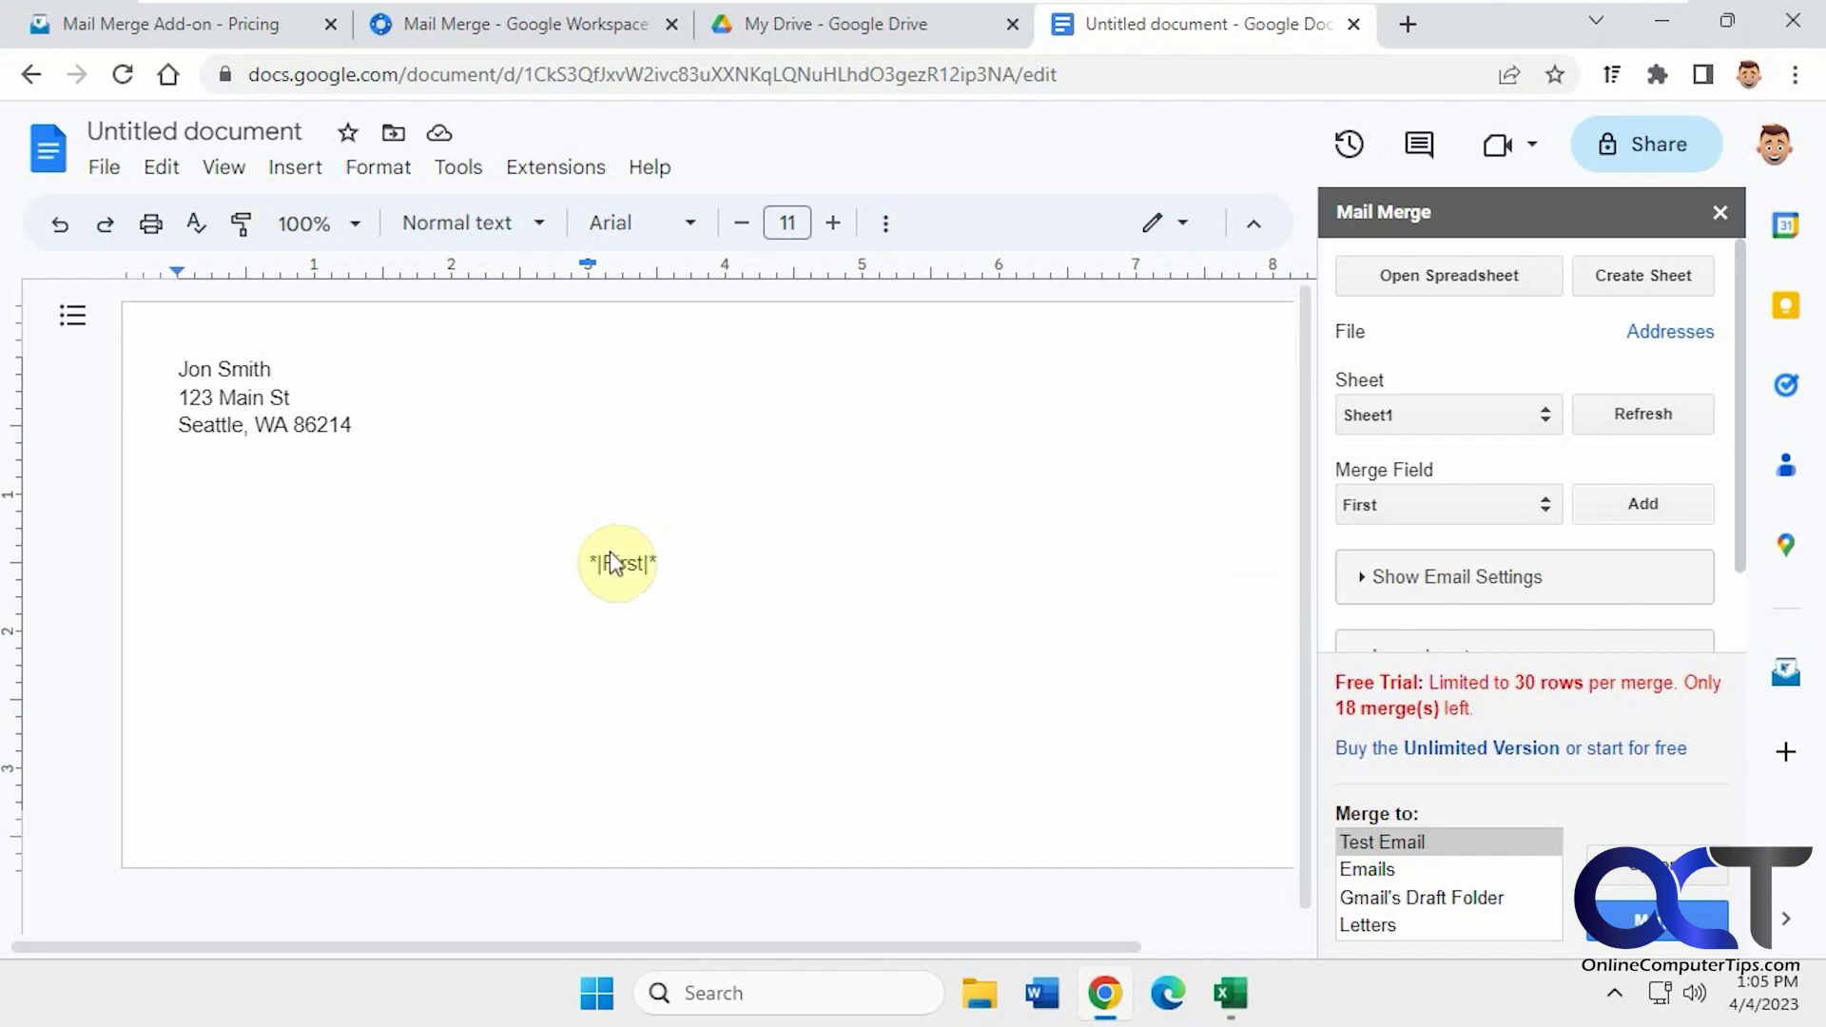
left_click(1545, 506)
left_click(1469, 555)
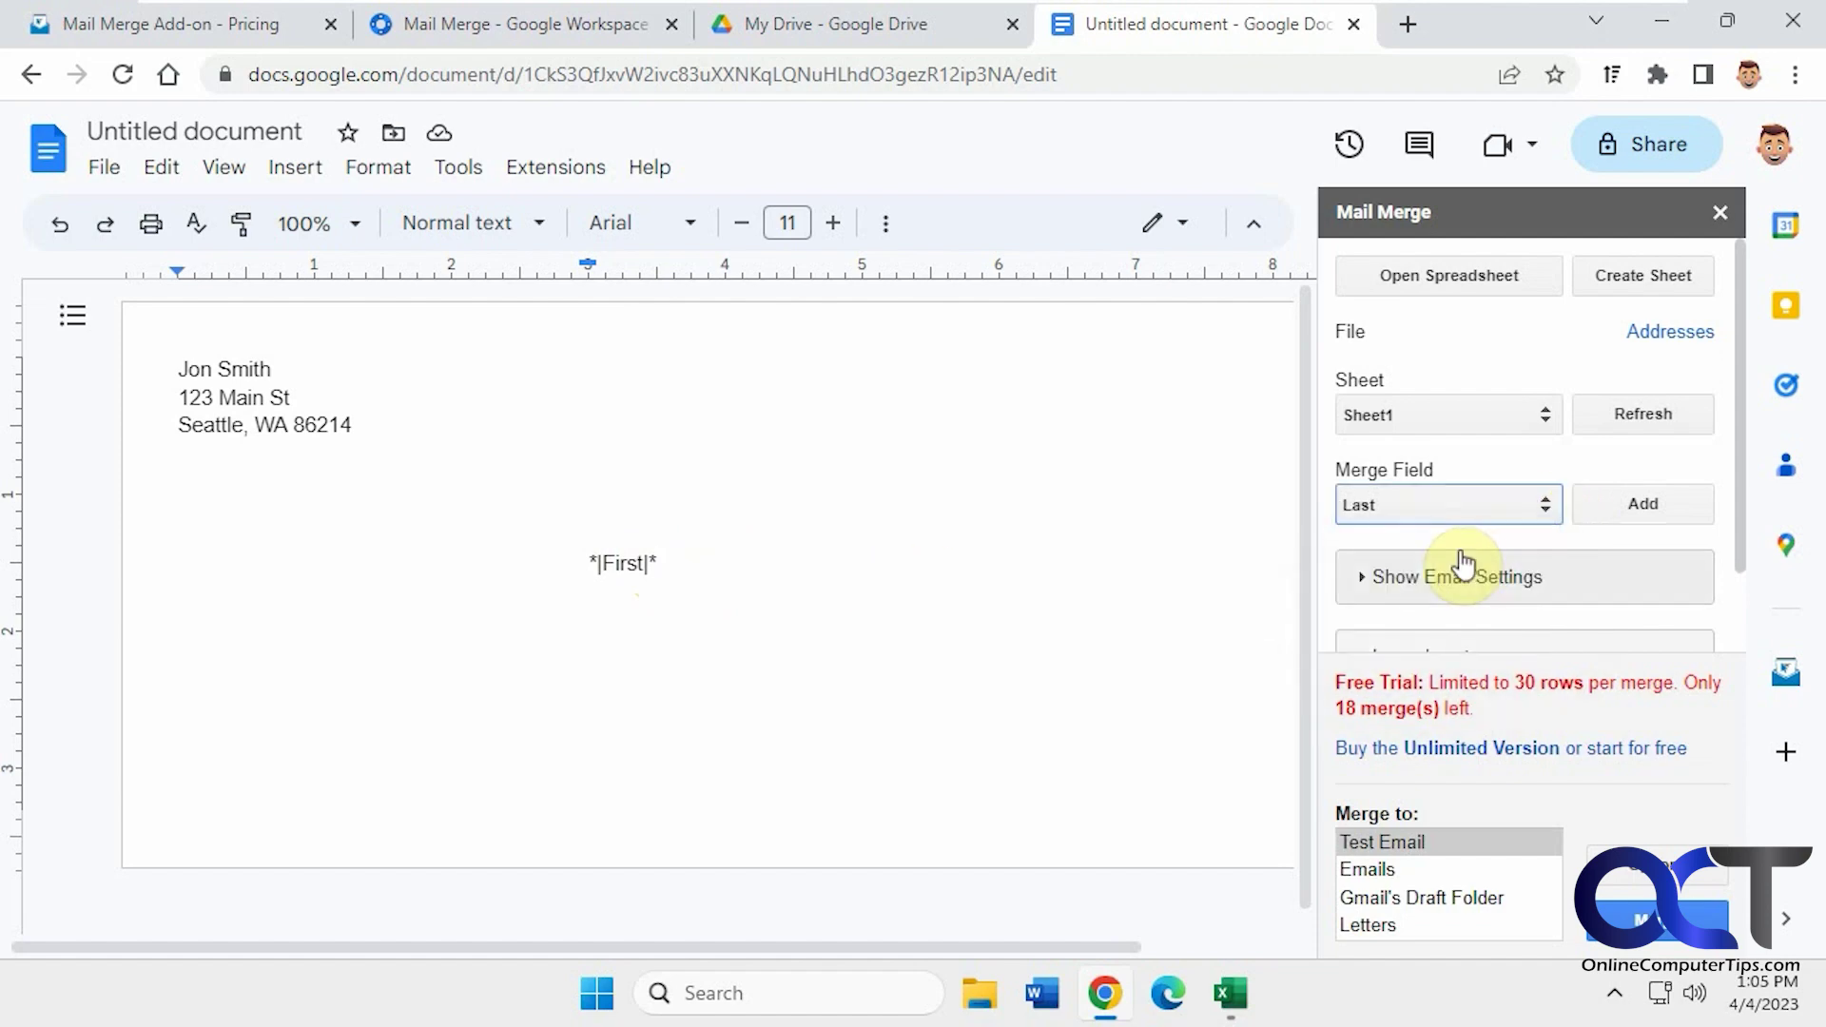
left_click(1595, 512)
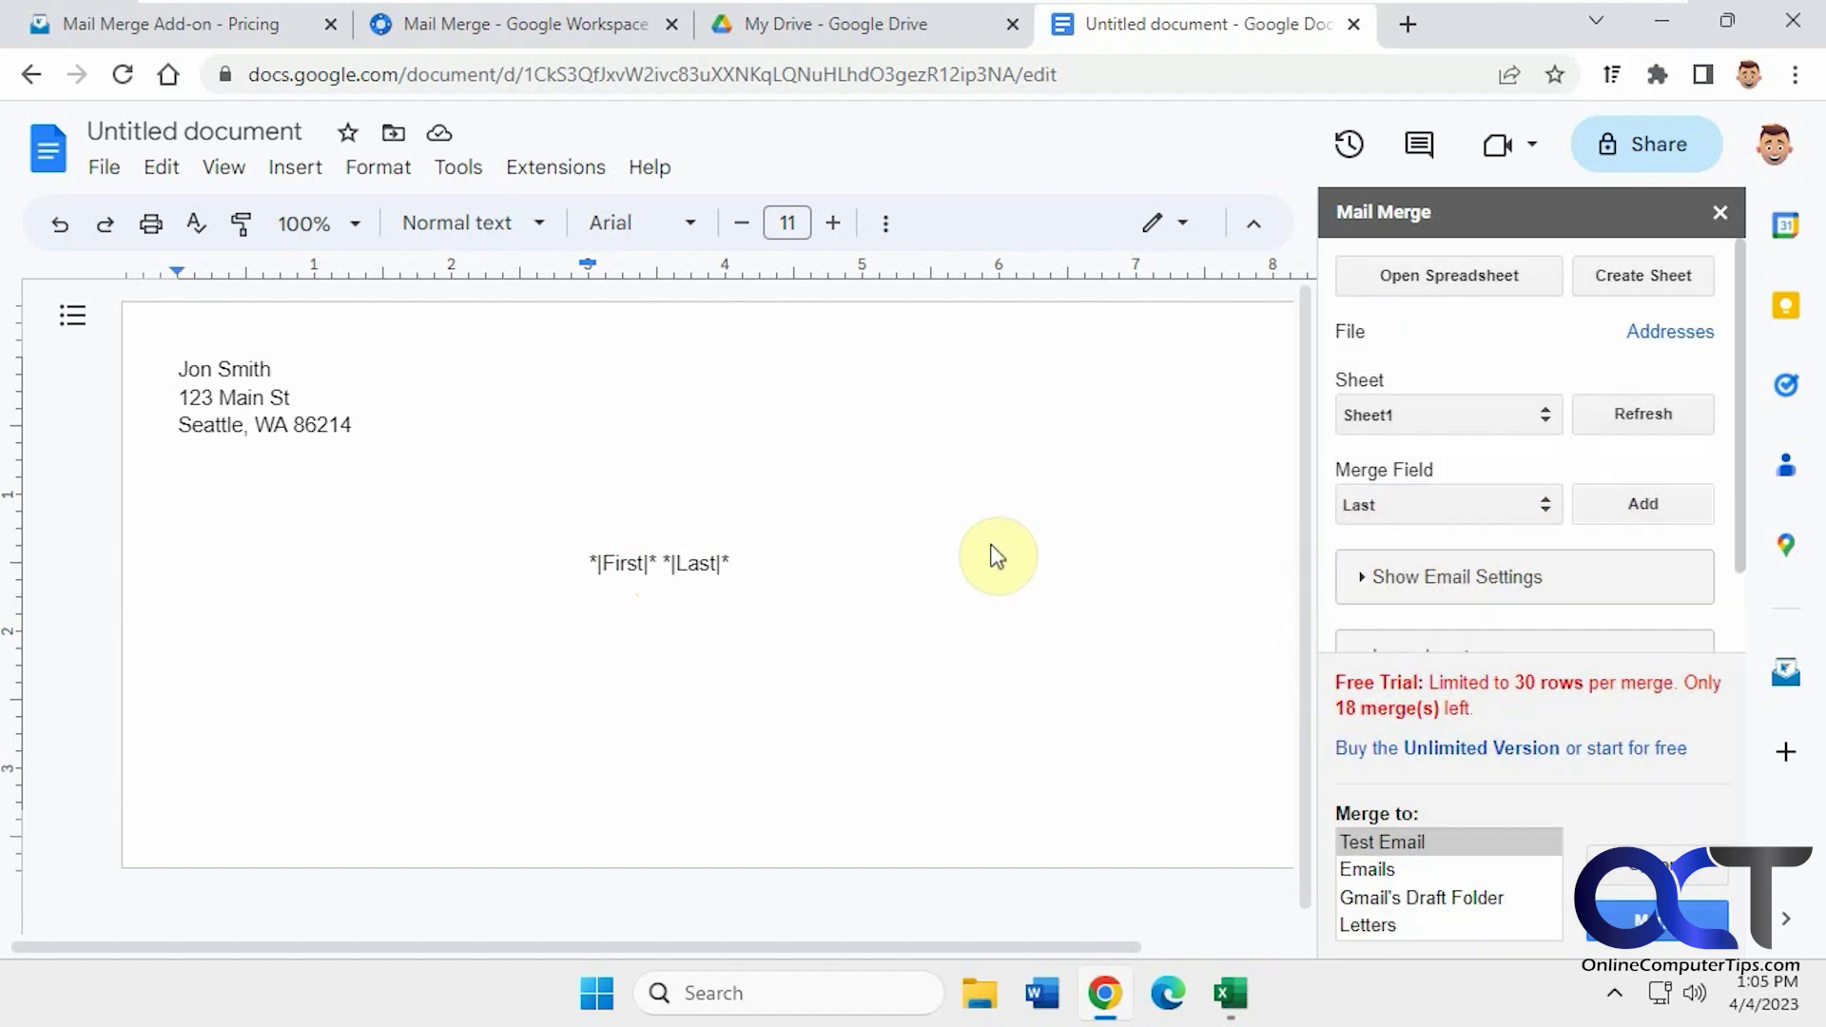
left_click(738, 552)
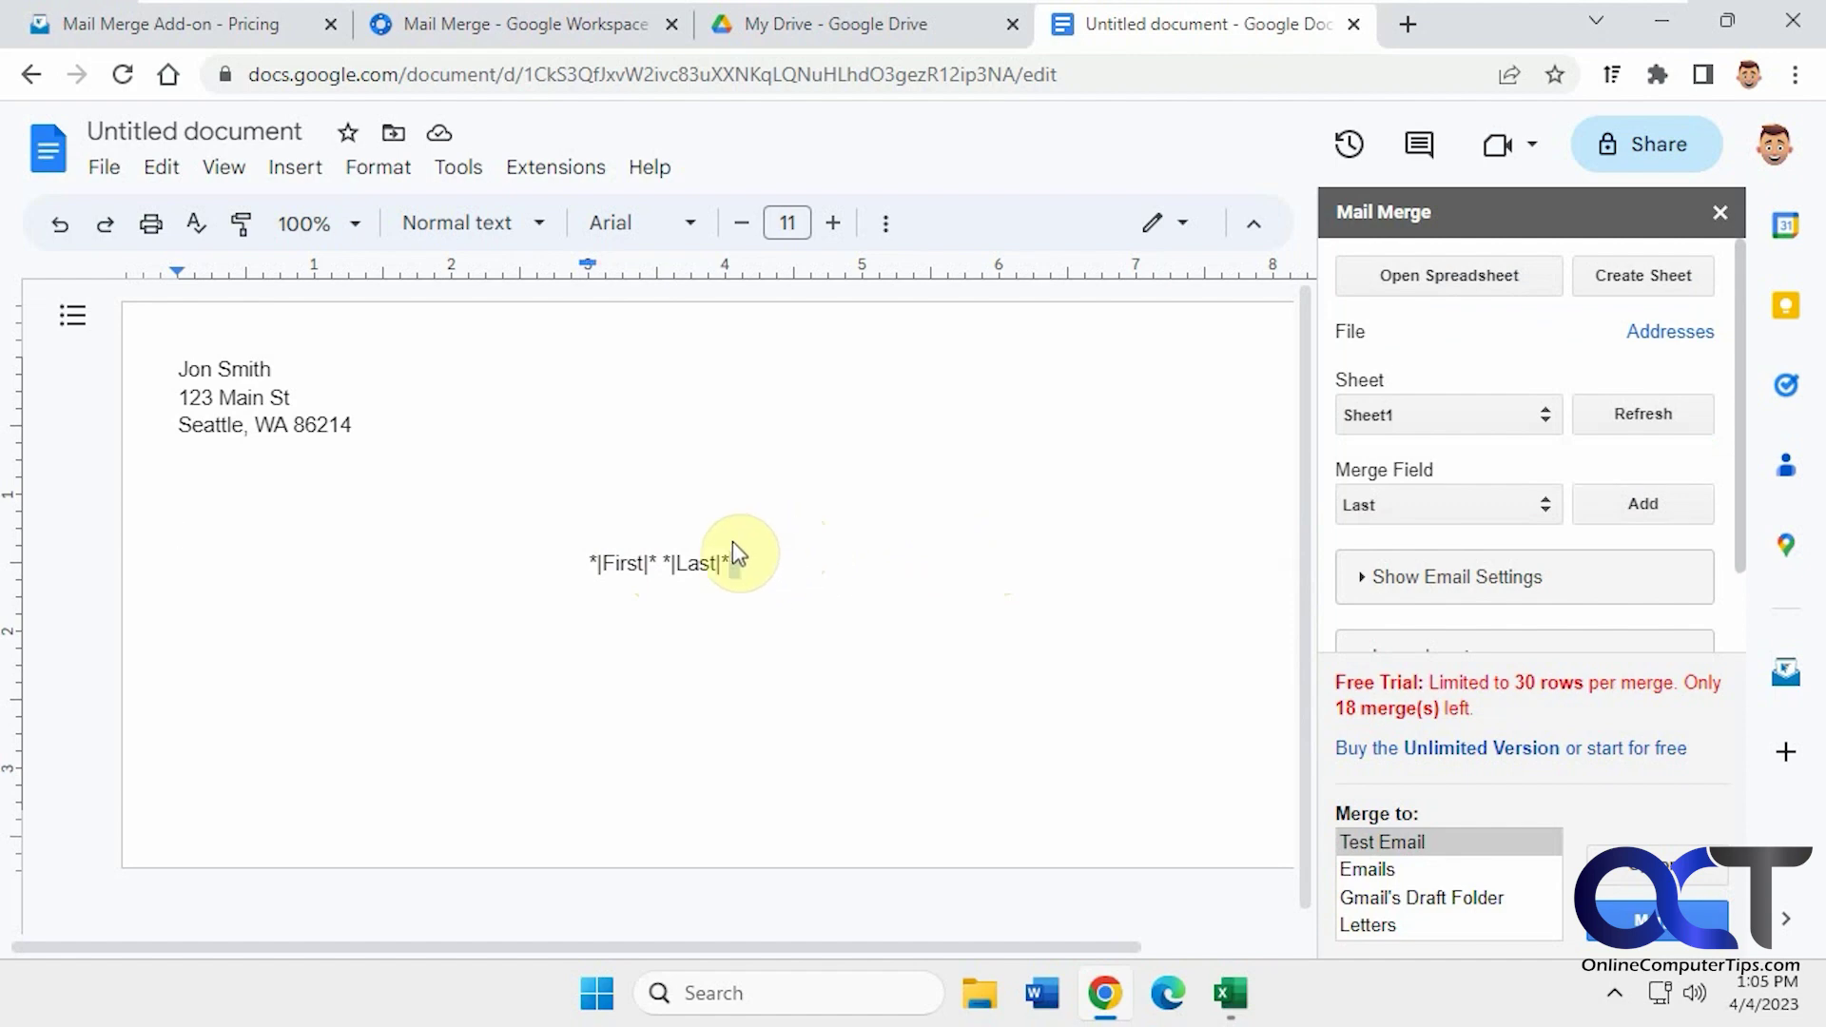
key("Return")
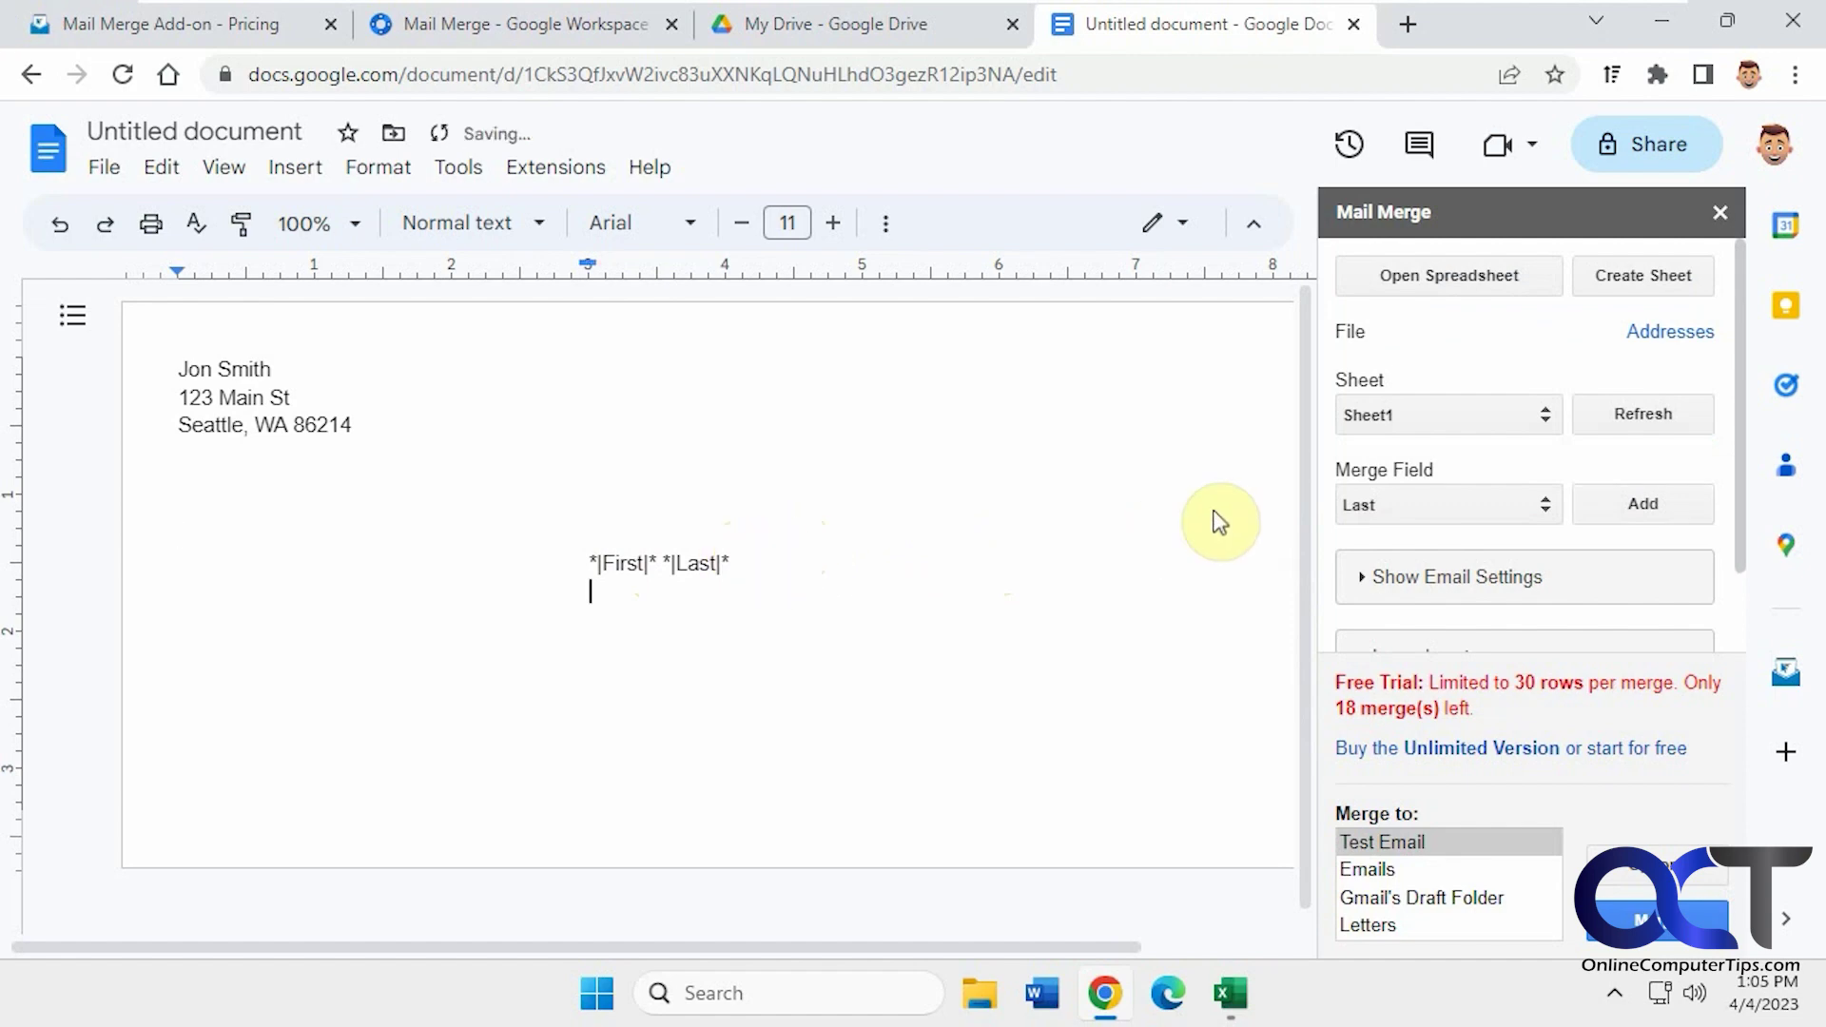
Add the Address merge field, then City, State and Zip for the last line
left_click(1452, 504)
left_click(1437, 575)
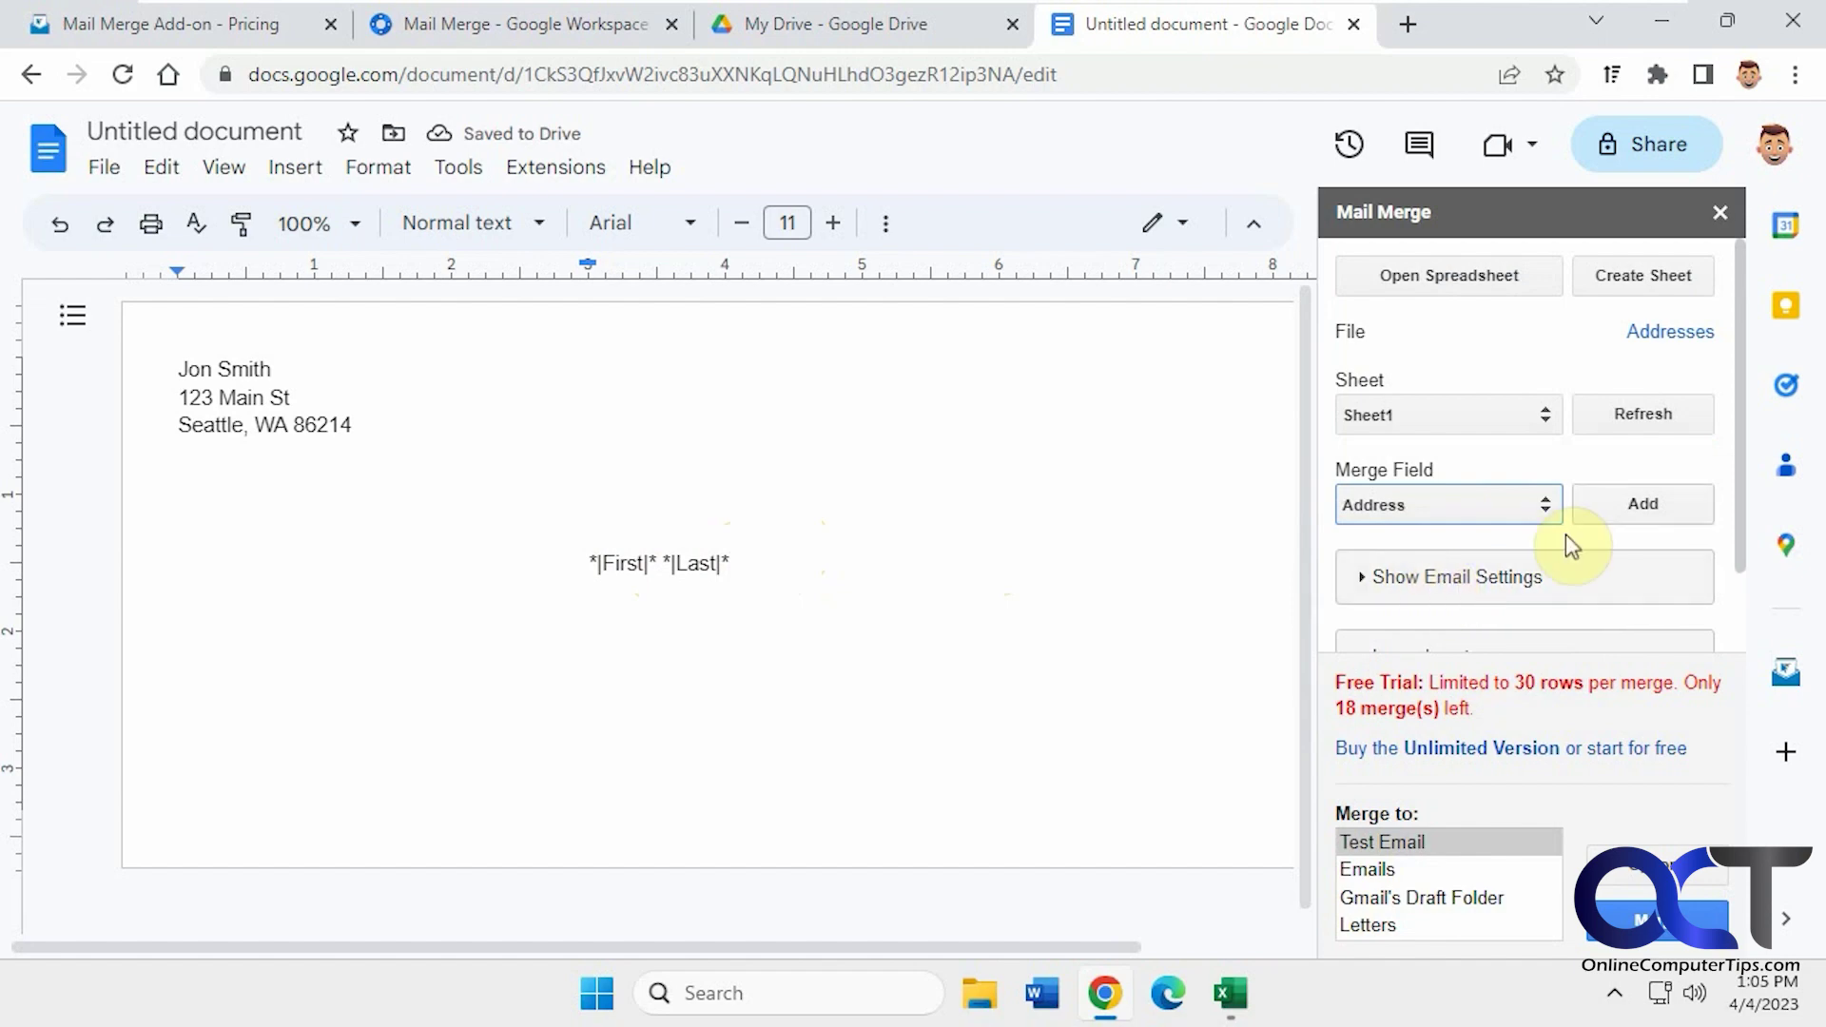
left_click(1604, 506)
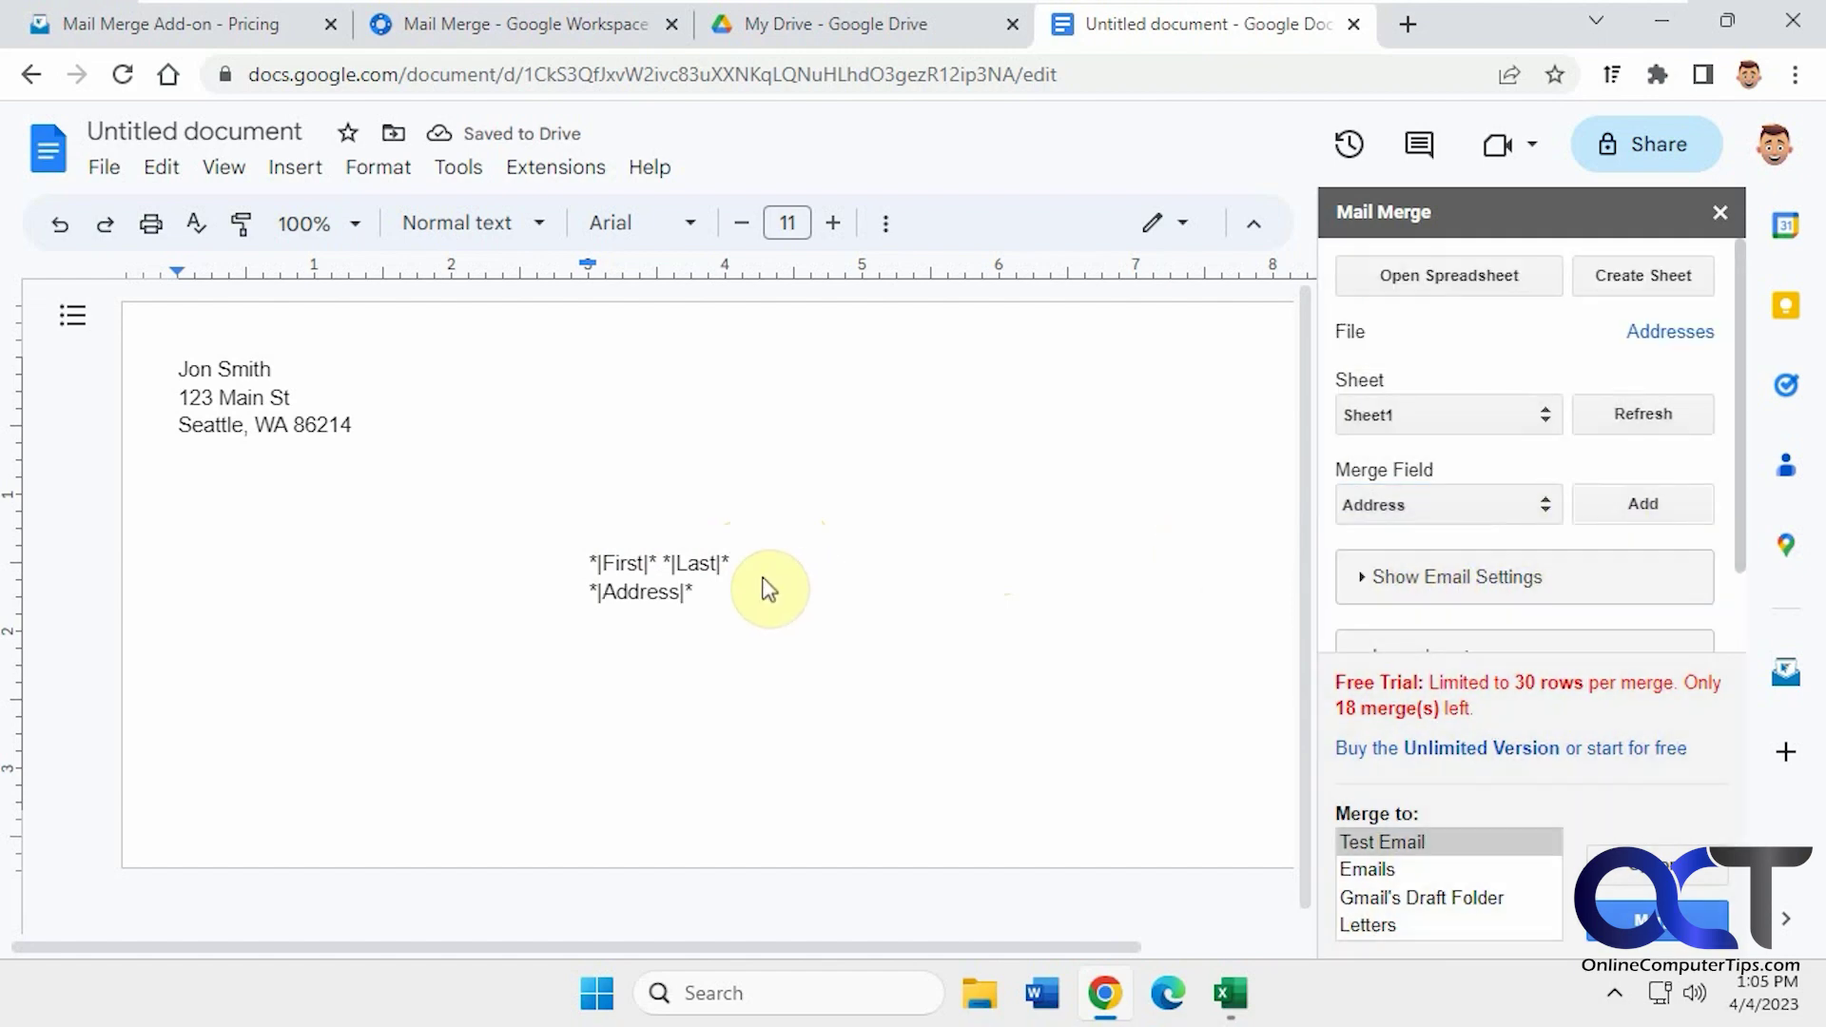
left_click(1512, 506)
left_click(1444, 597)
left_click(1581, 504)
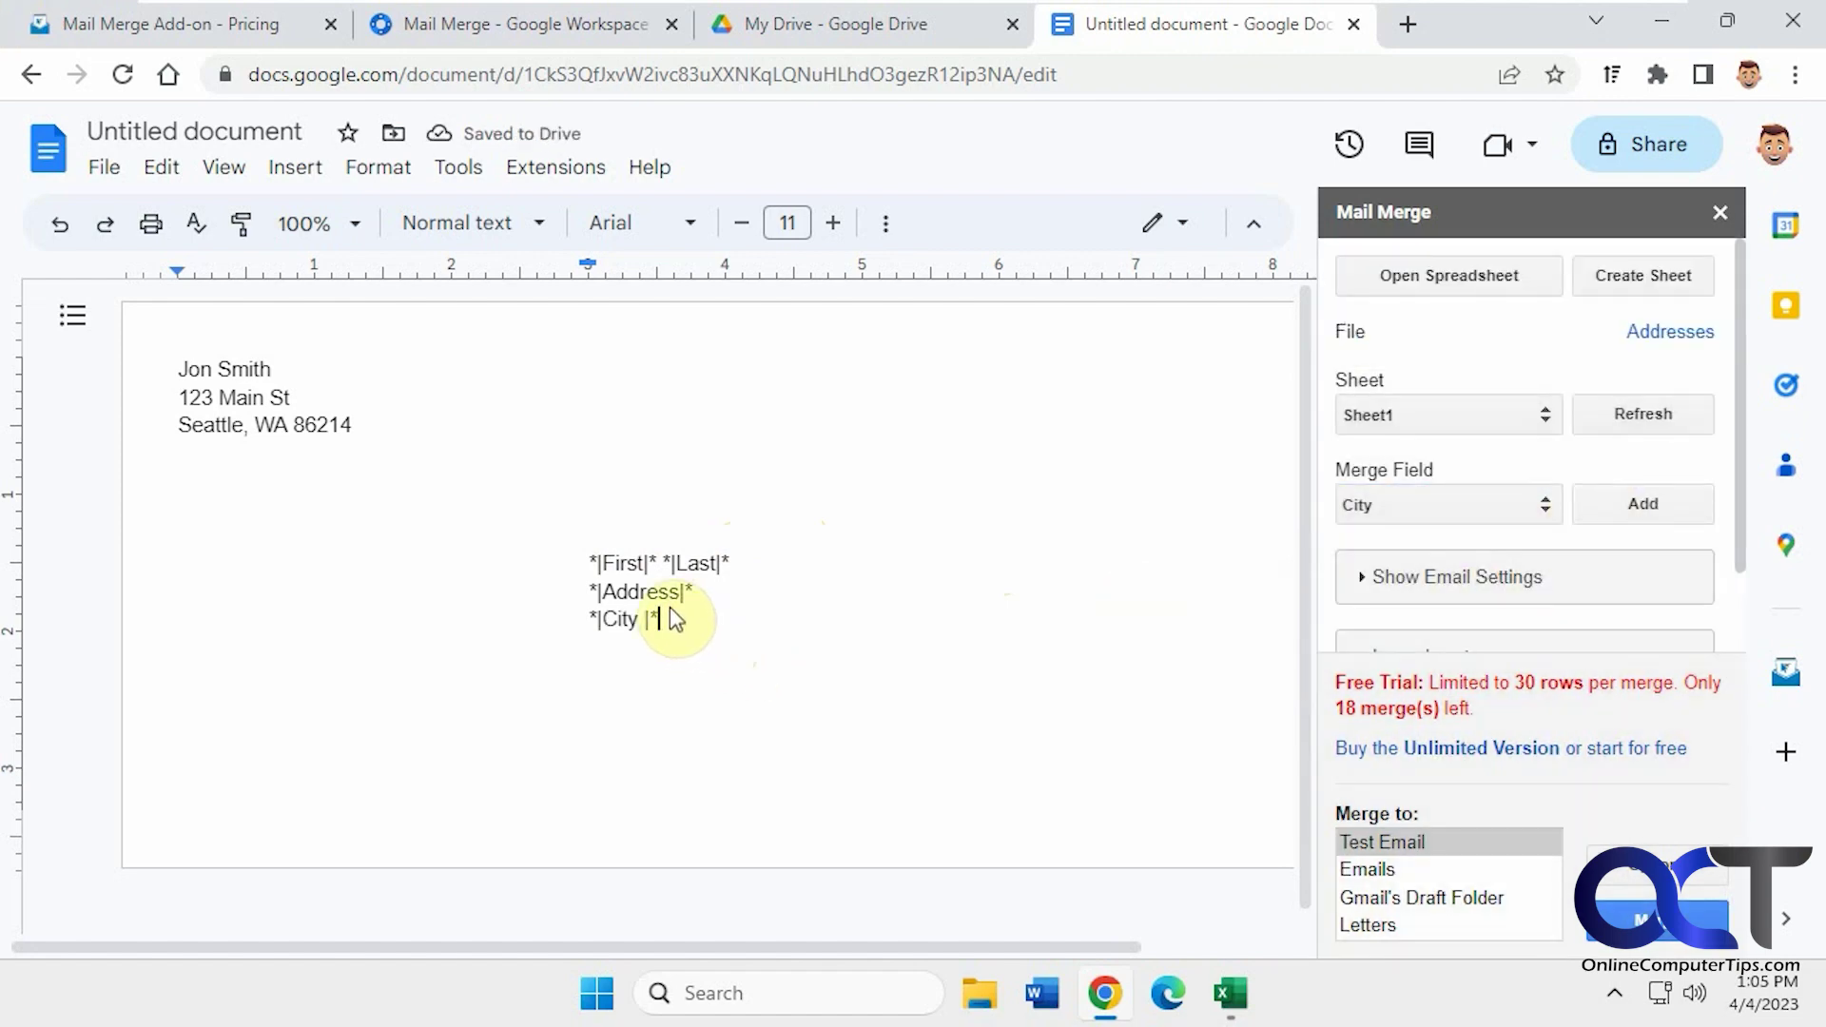
left_click(1499, 507)
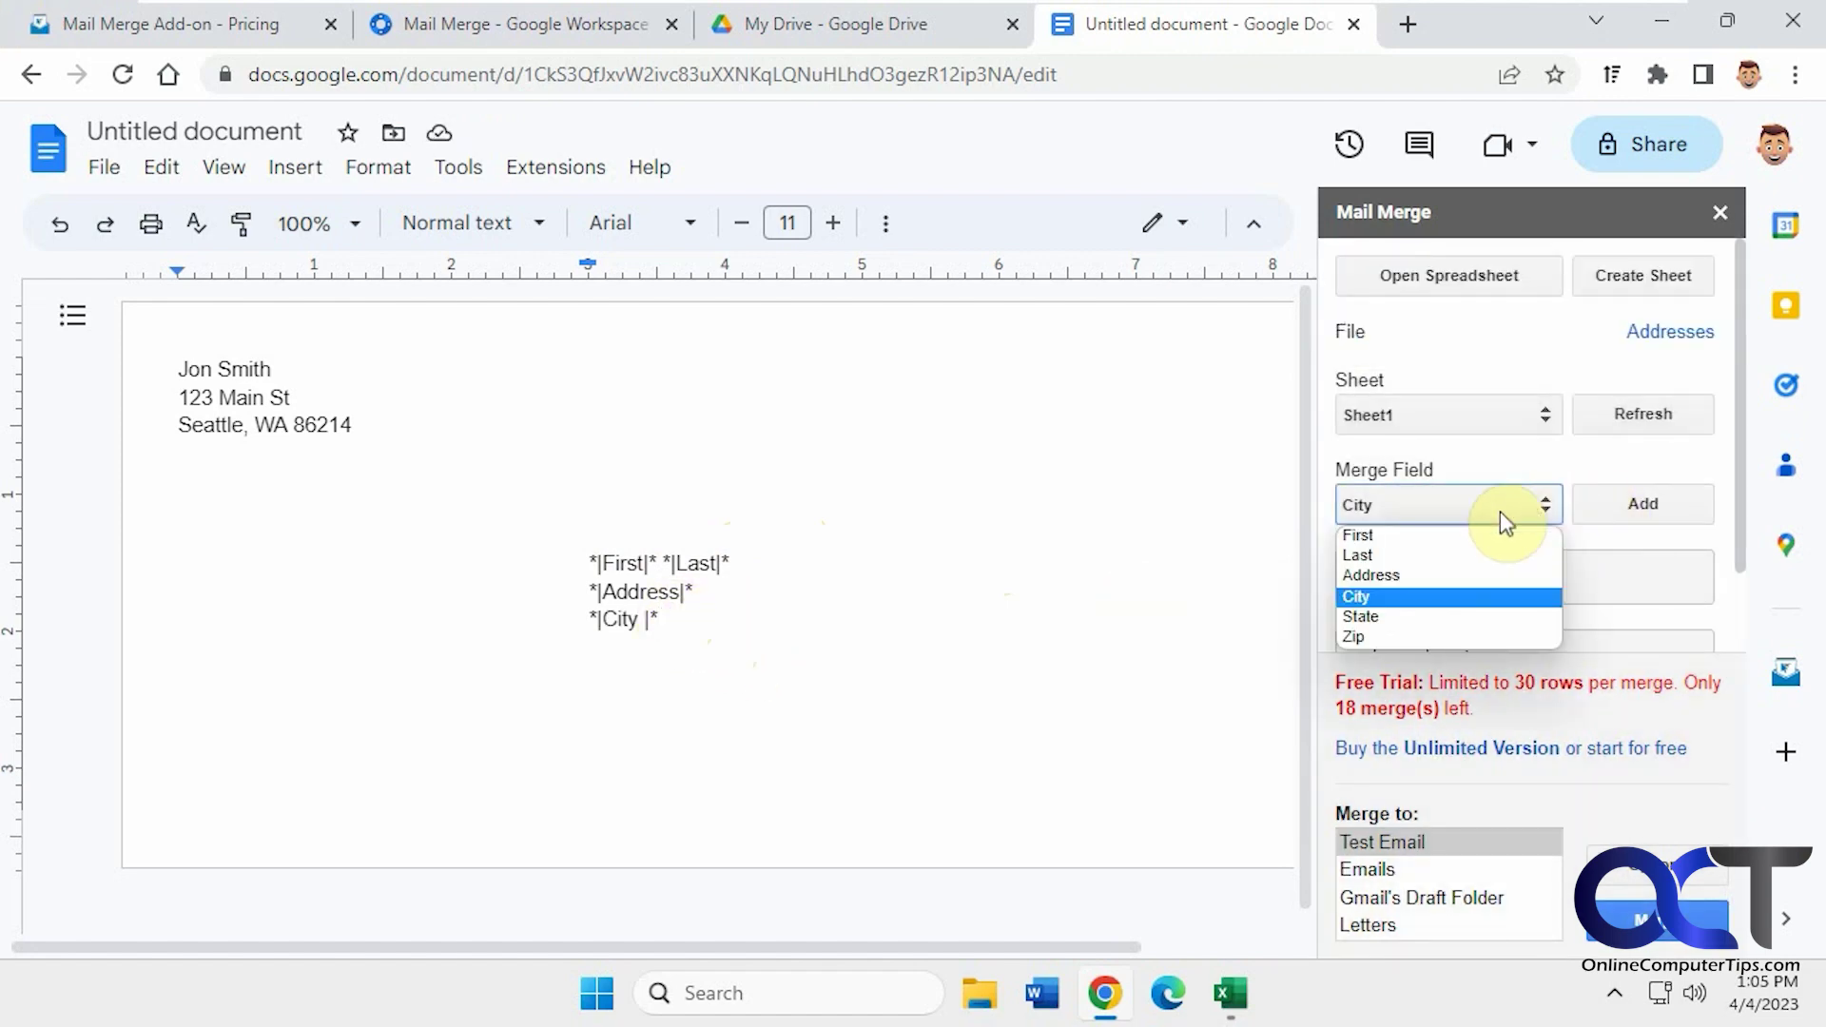
left_click(1438, 616)
left_click(1604, 509)
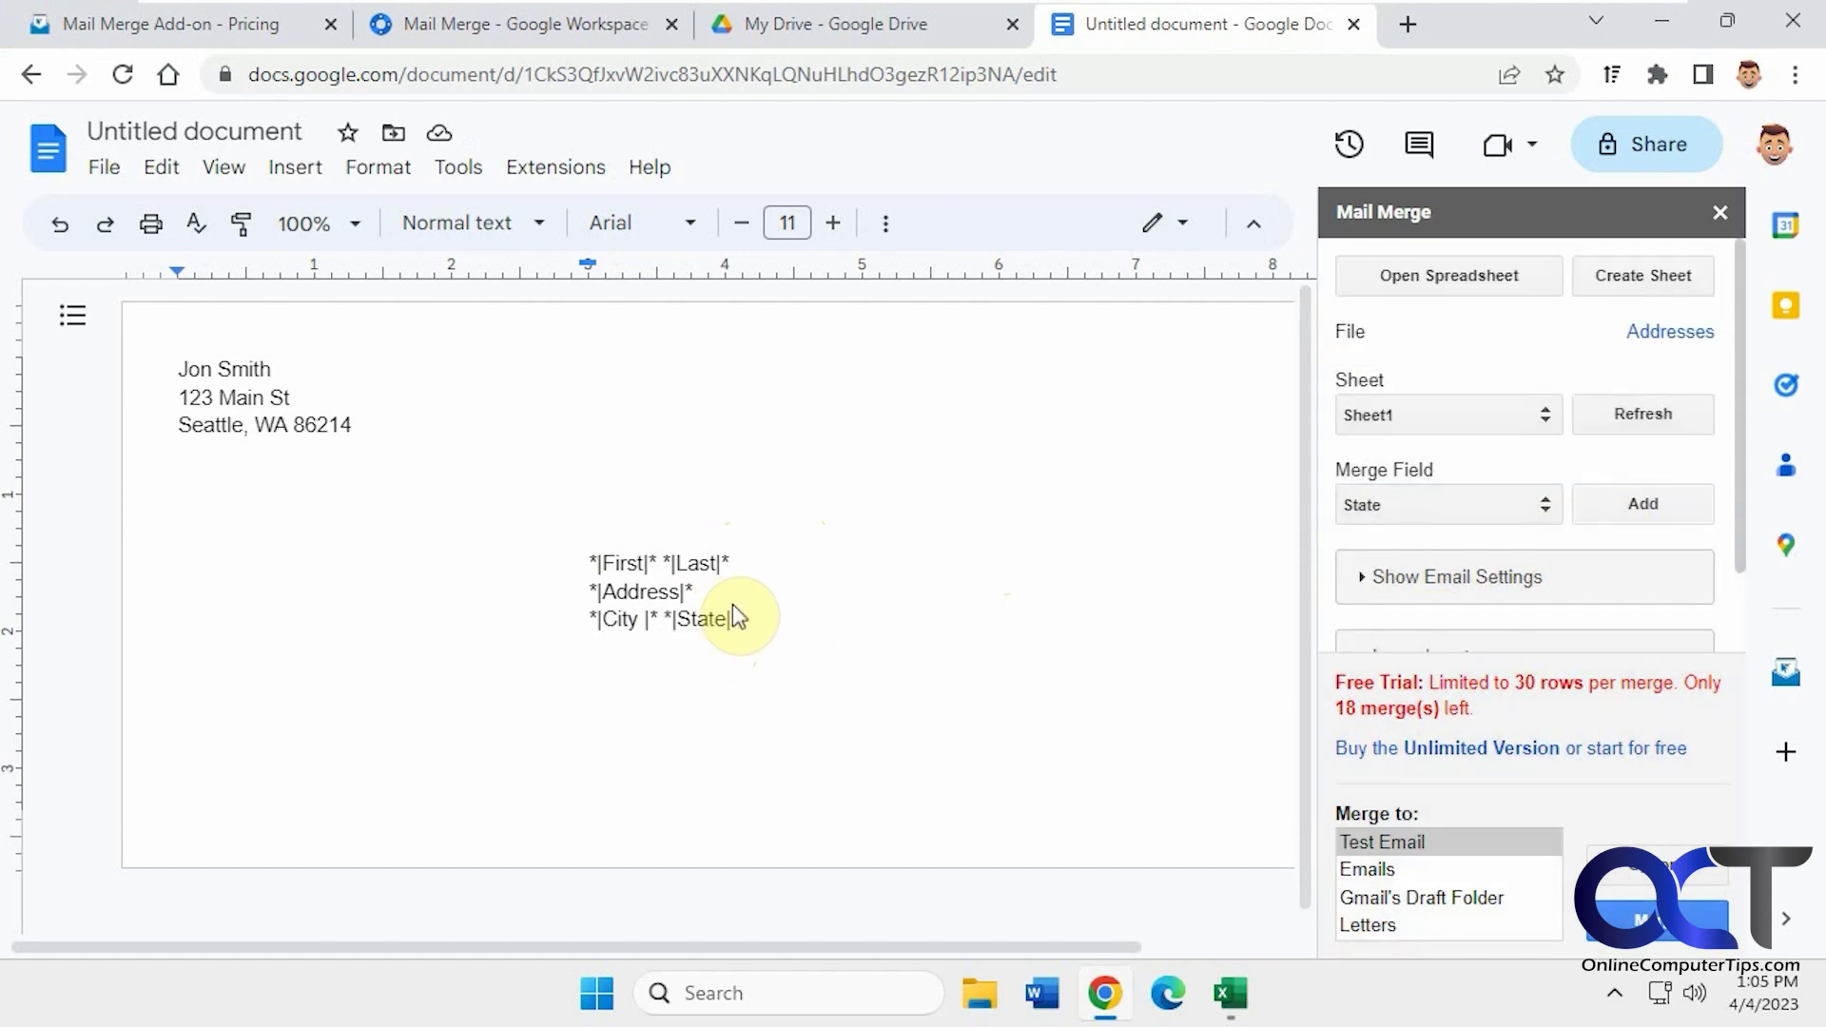
left_click(1517, 507)
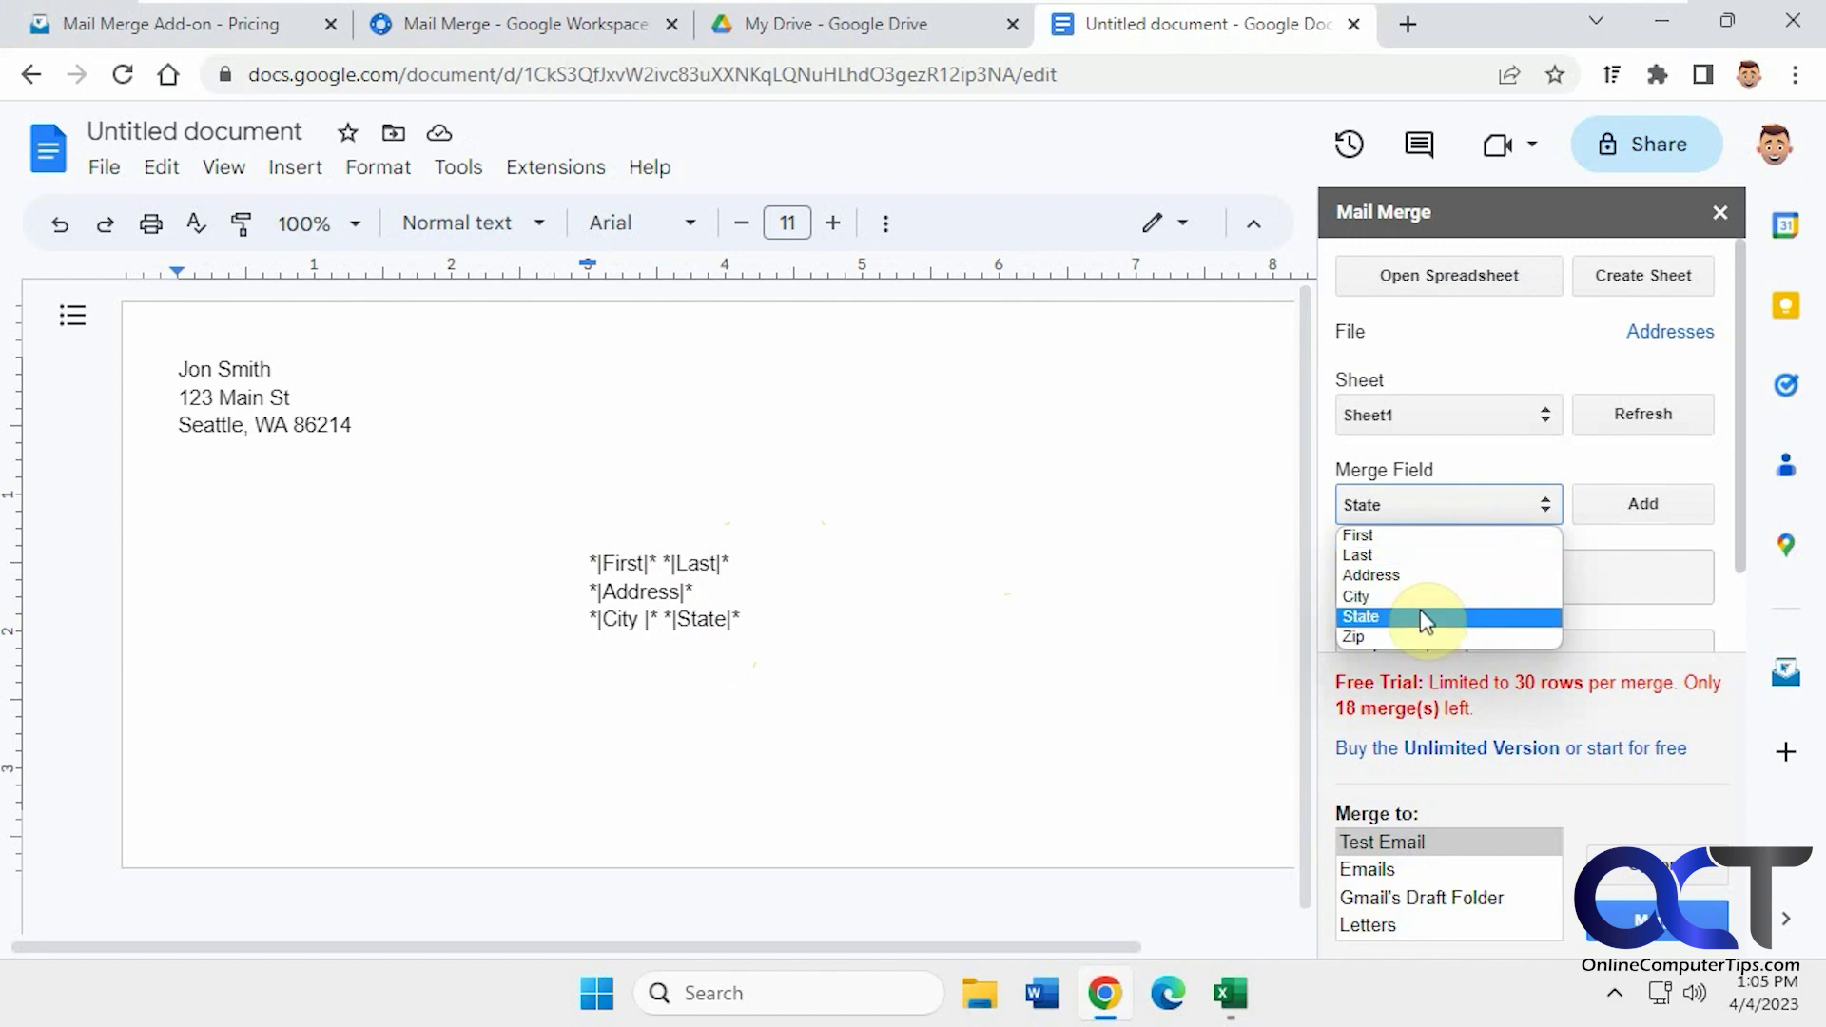
left_click(1417, 635)
left_click(1627, 514)
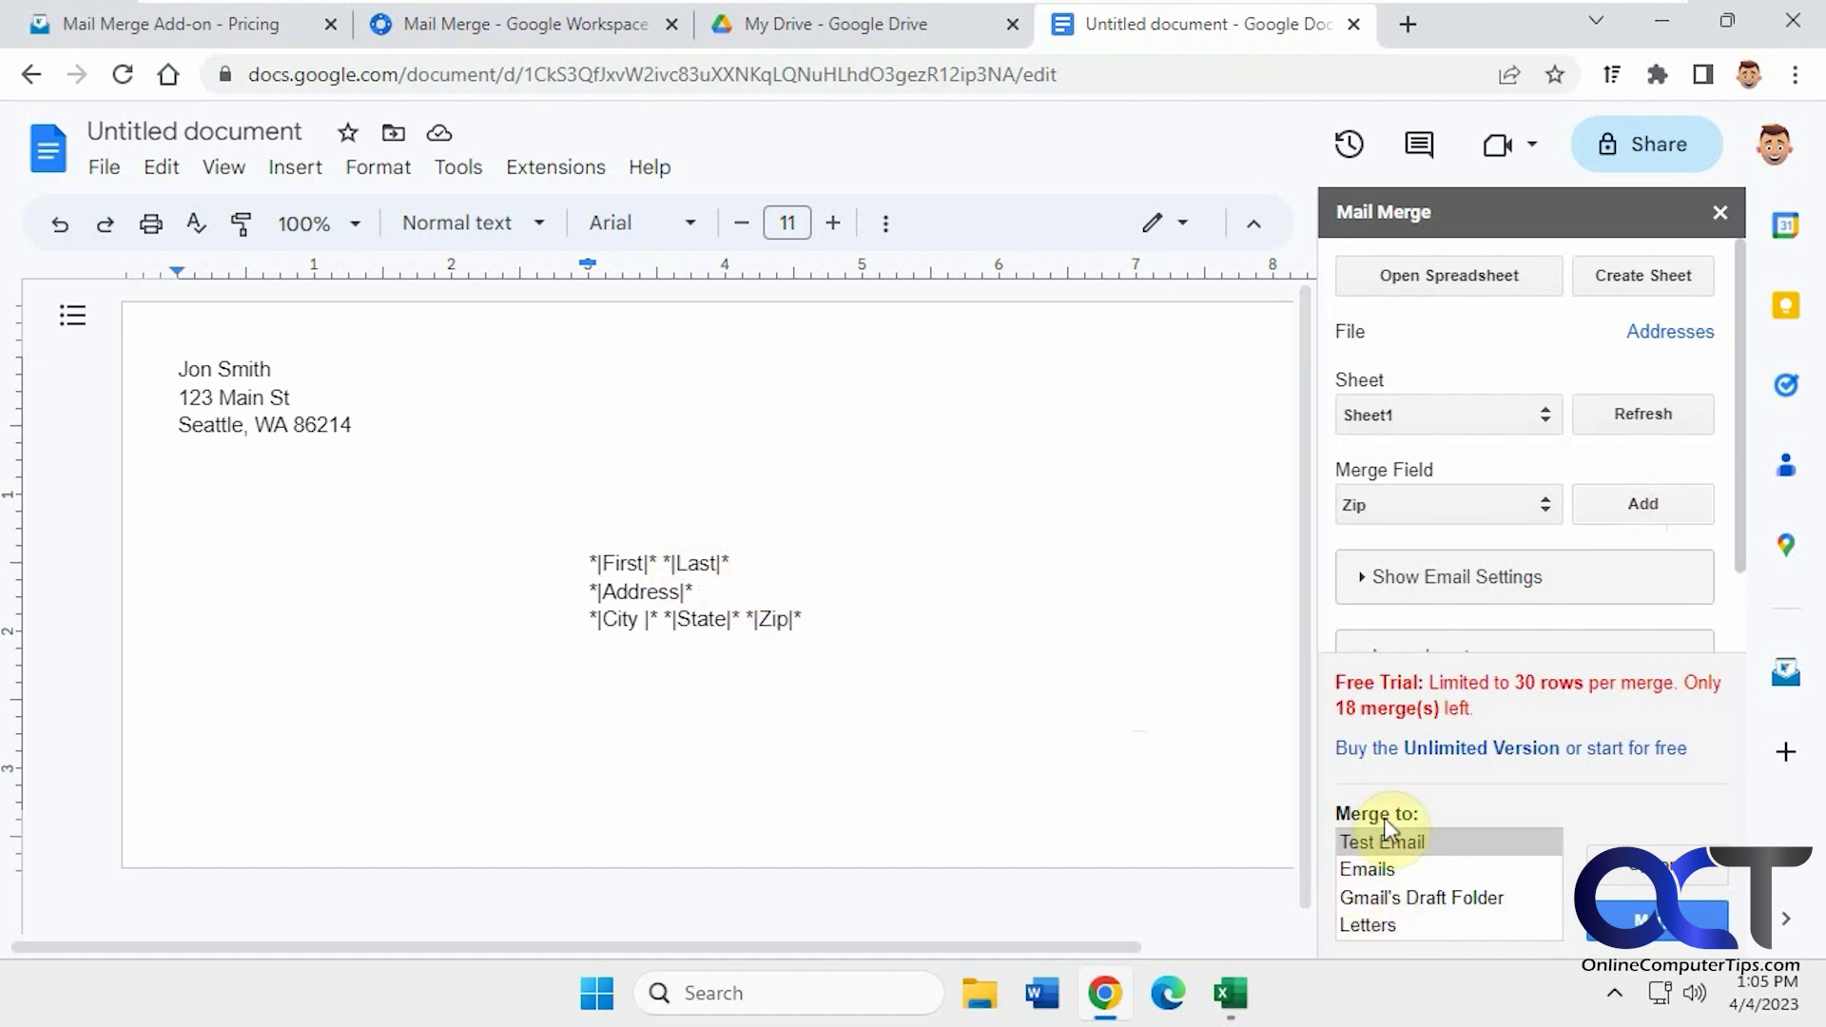
Merge to Letters and confirm producing 4 merged envelopes
left_click(1386, 927)
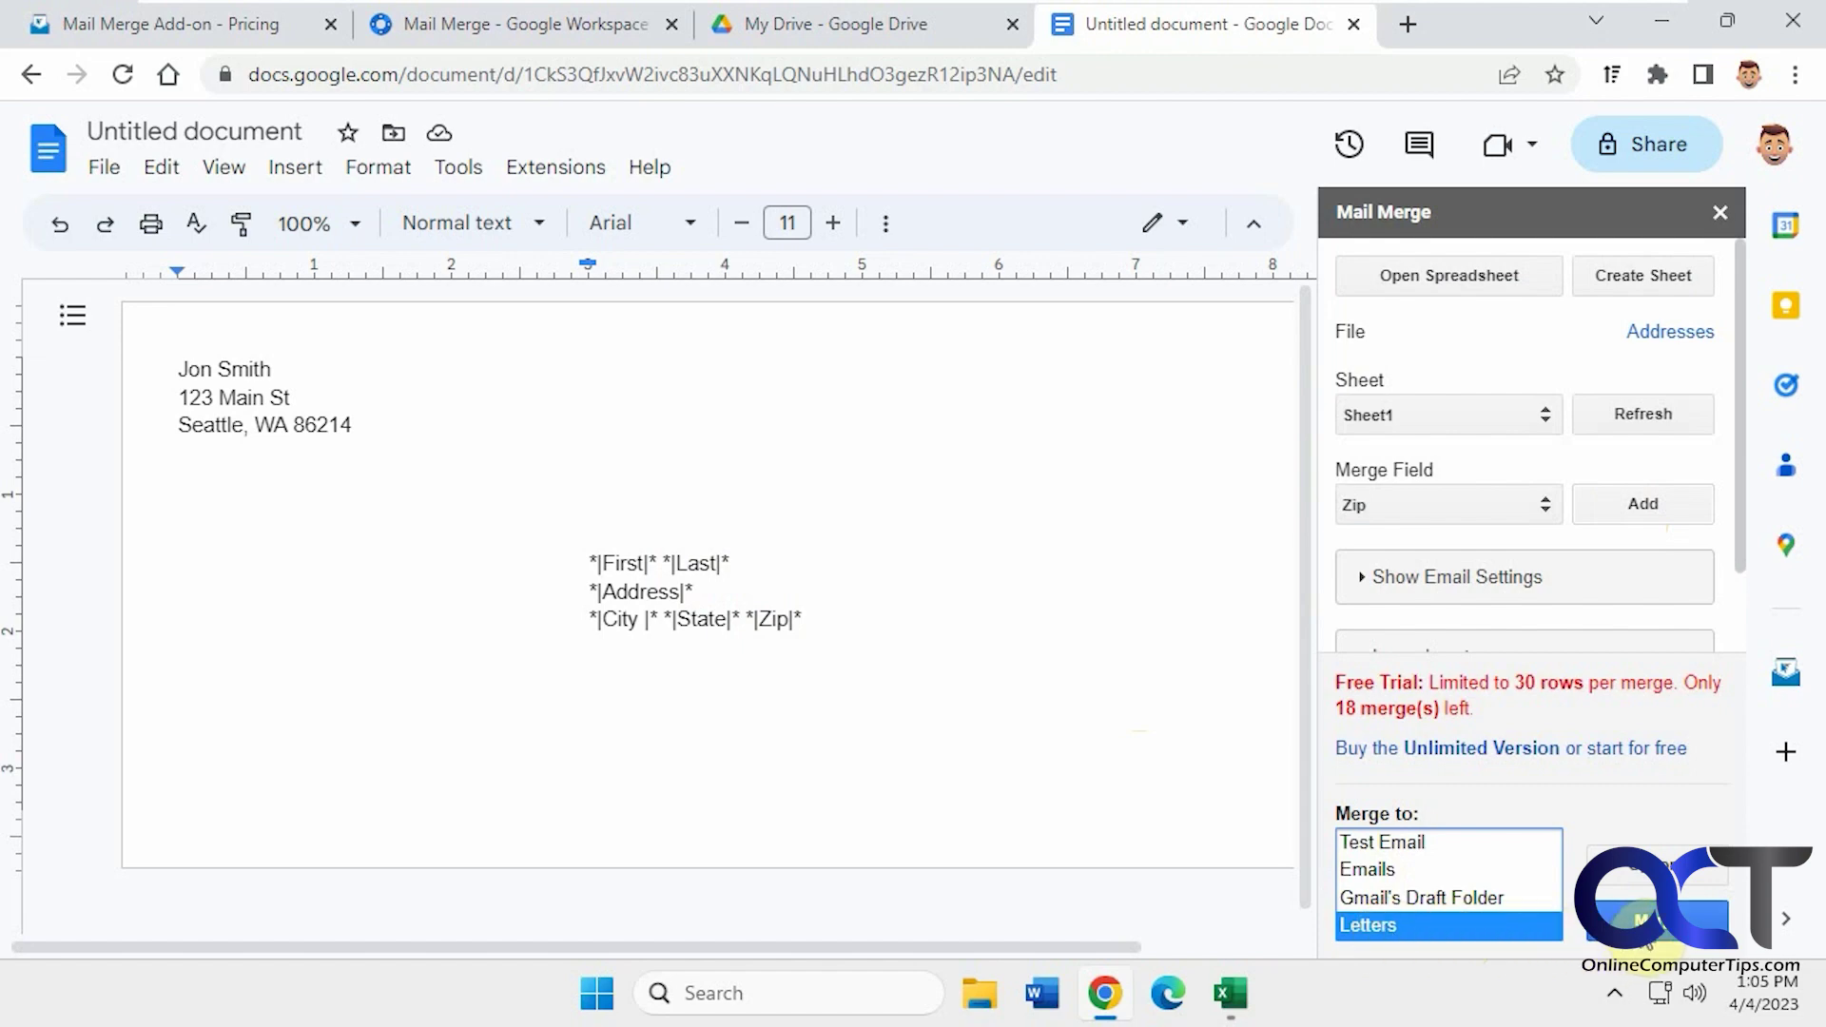
left_click(1649, 932)
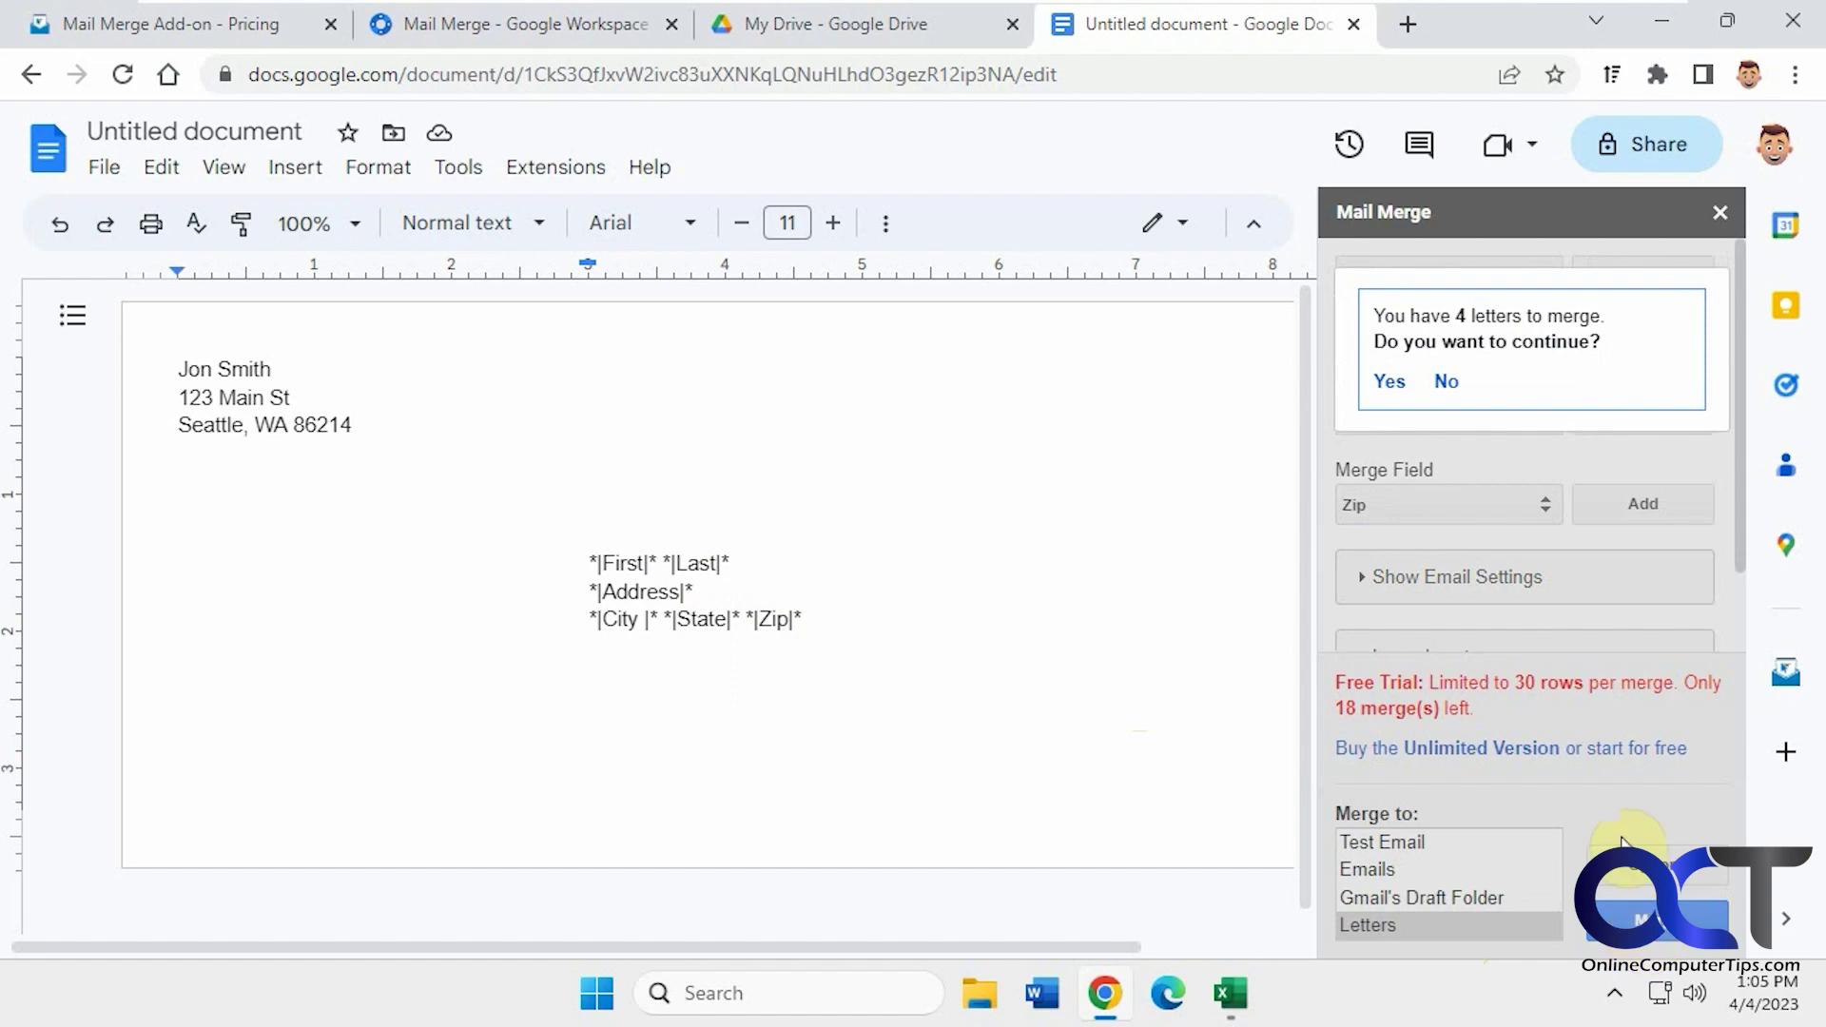
left_click(1390, 383)
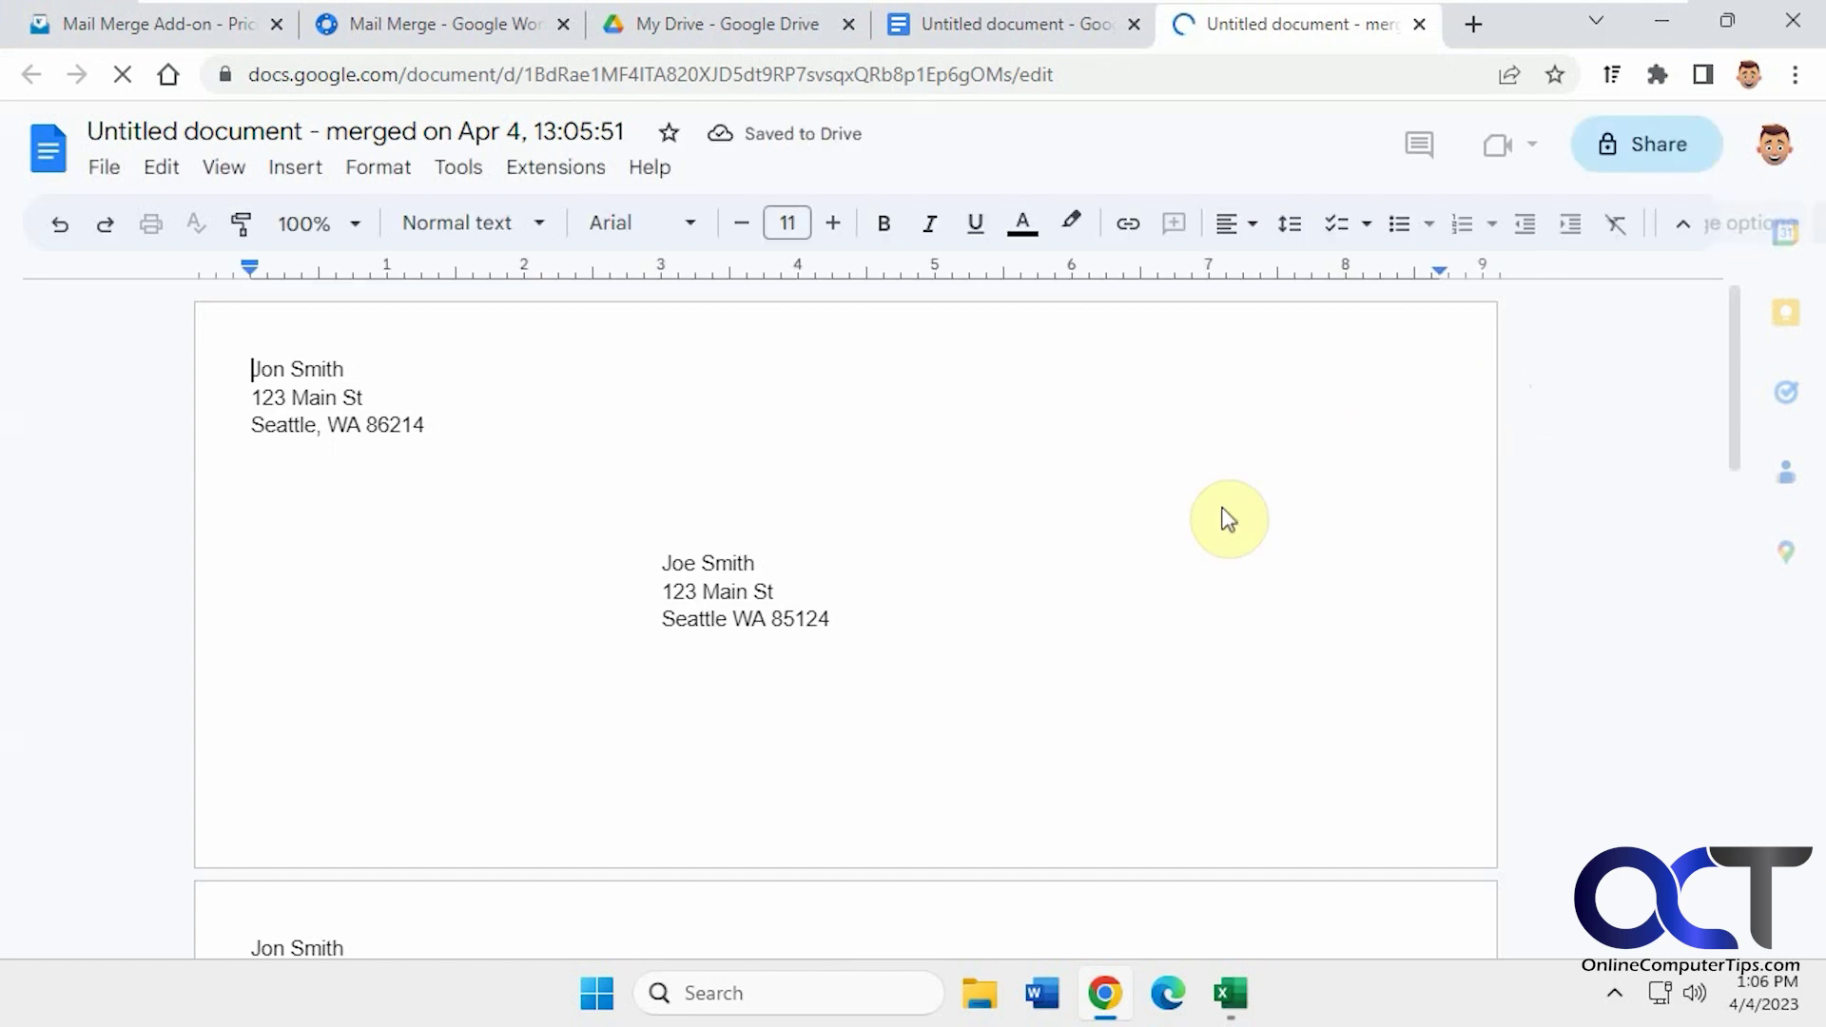
scroll(1227, 518, "down", 3)
scroll(1232, 519, "down", 3)
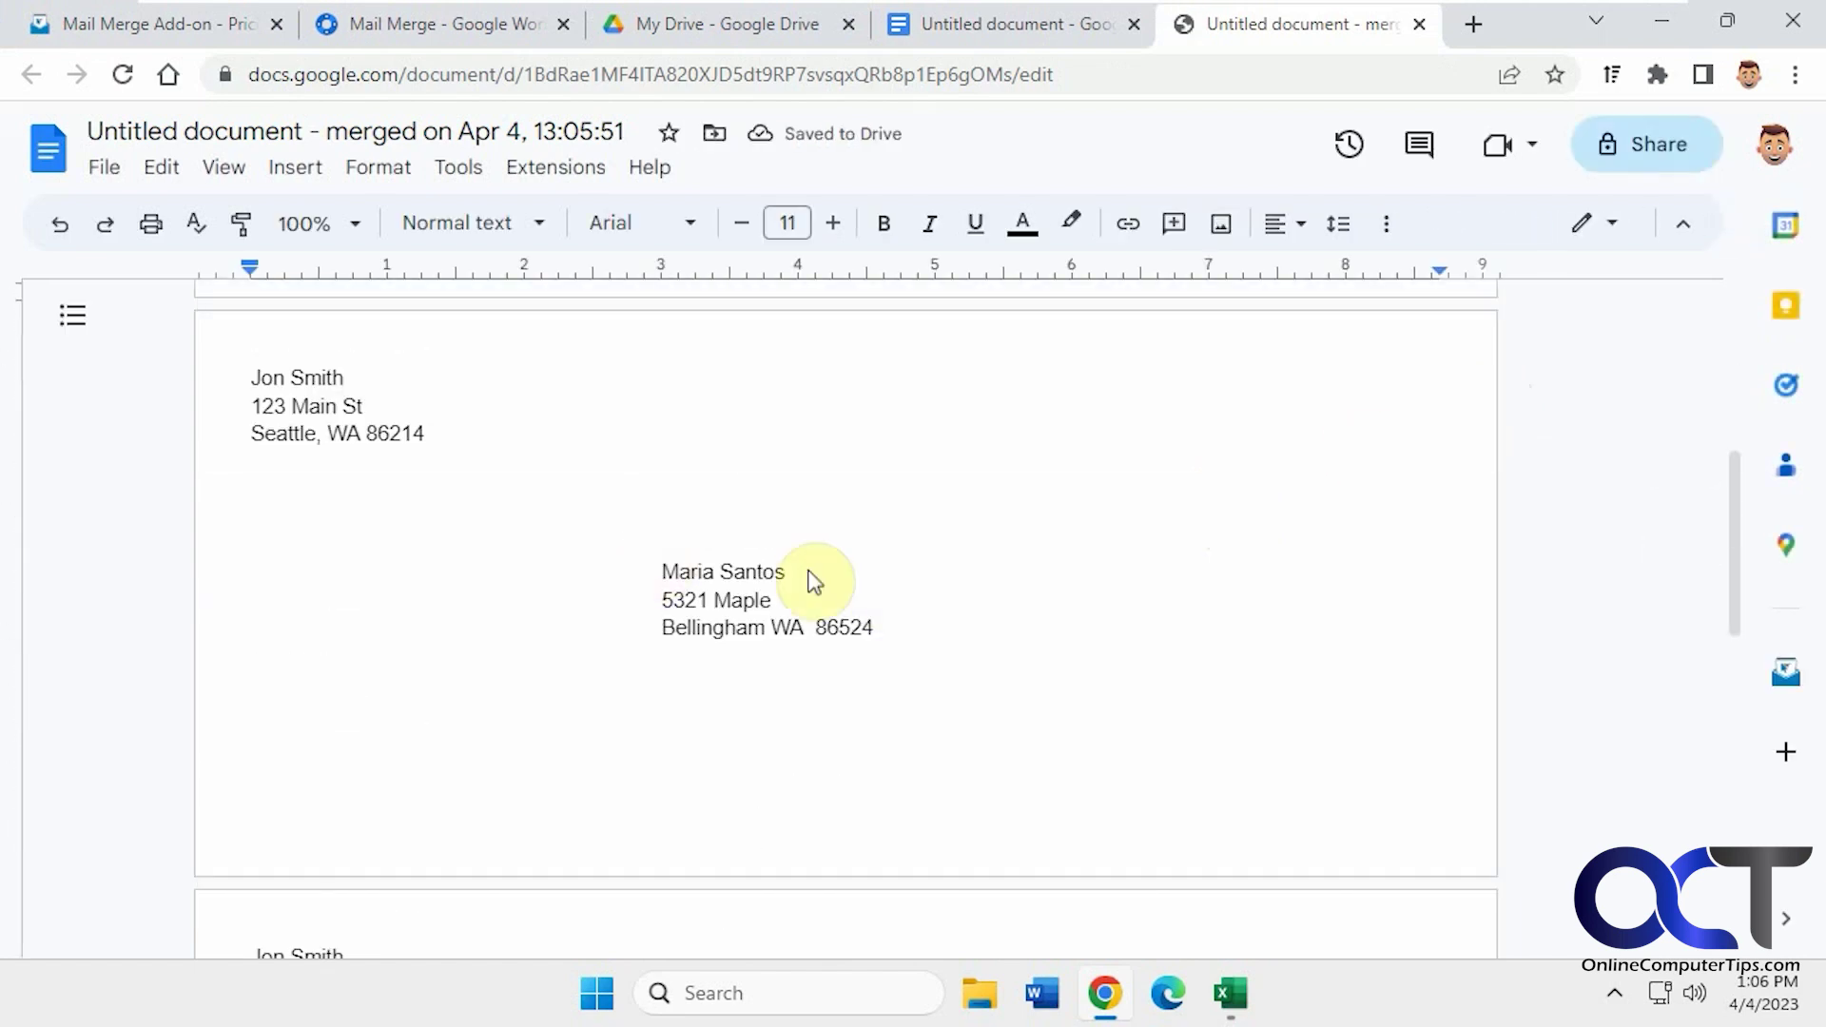
scroll(917, 590, "down", 1)
scroll(938, 595, "down", 10)
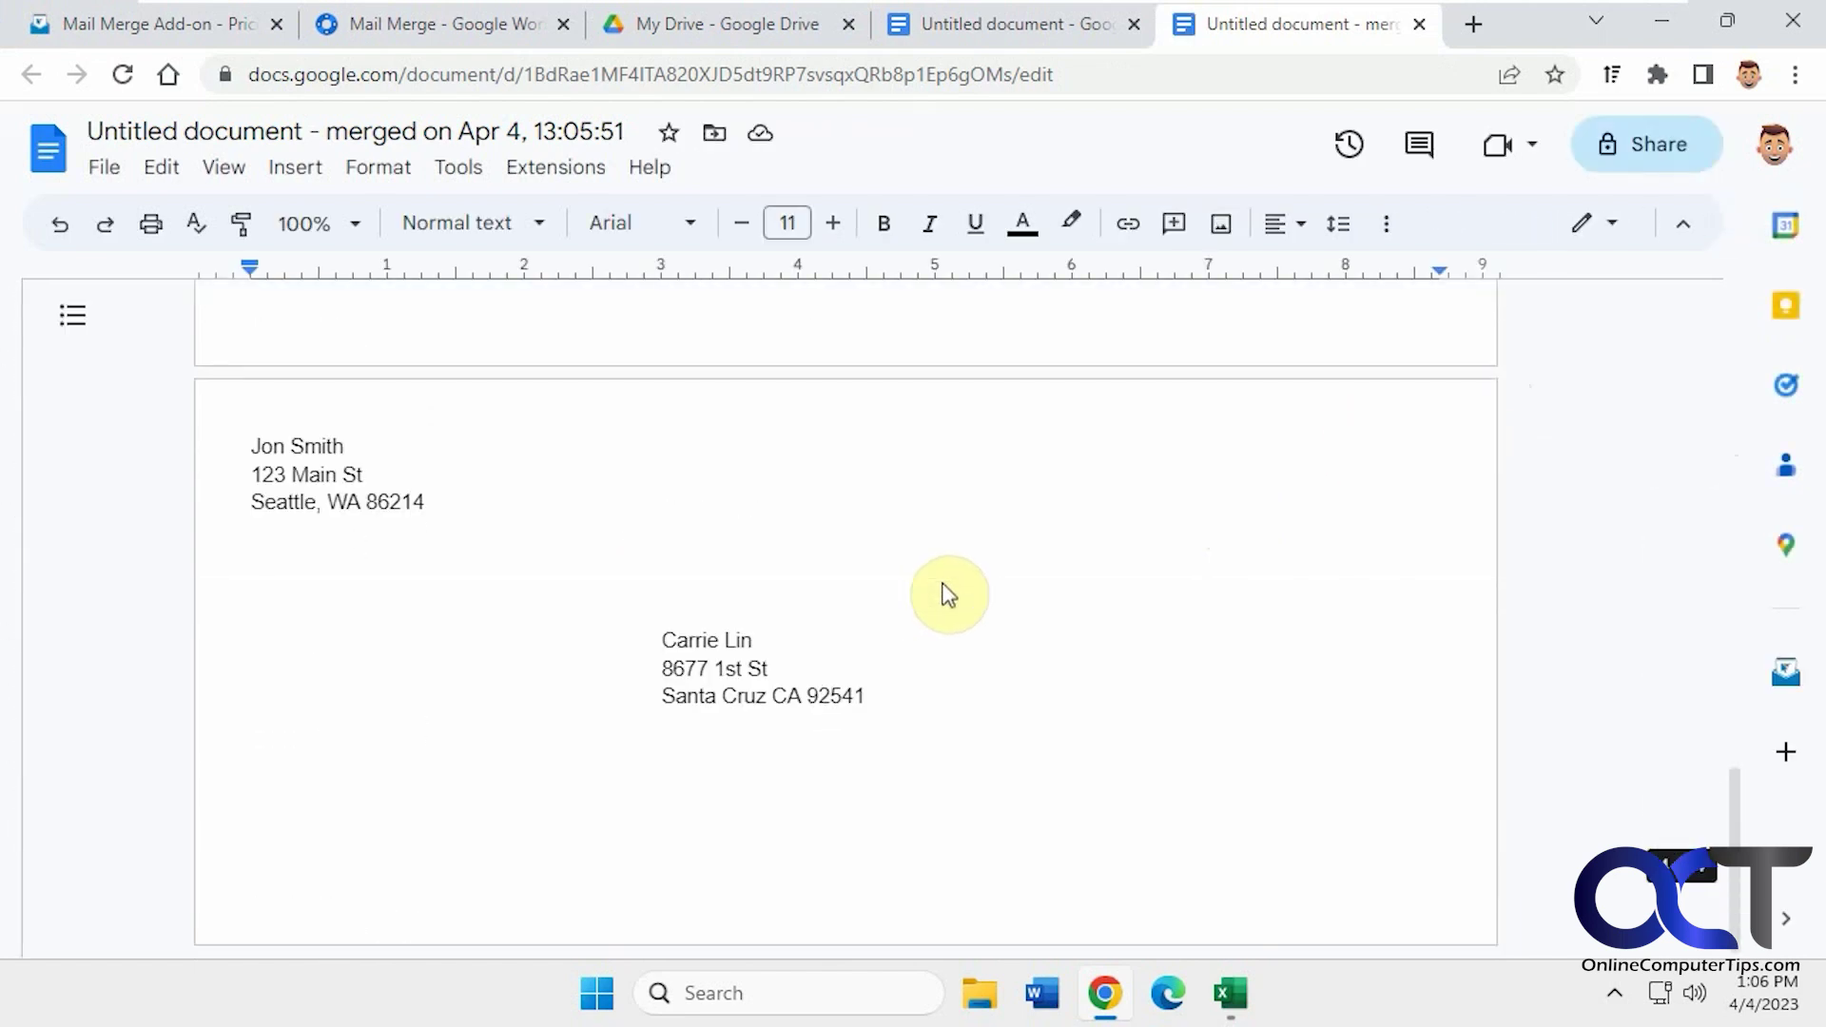
scroll(969, 631, "up", 15)
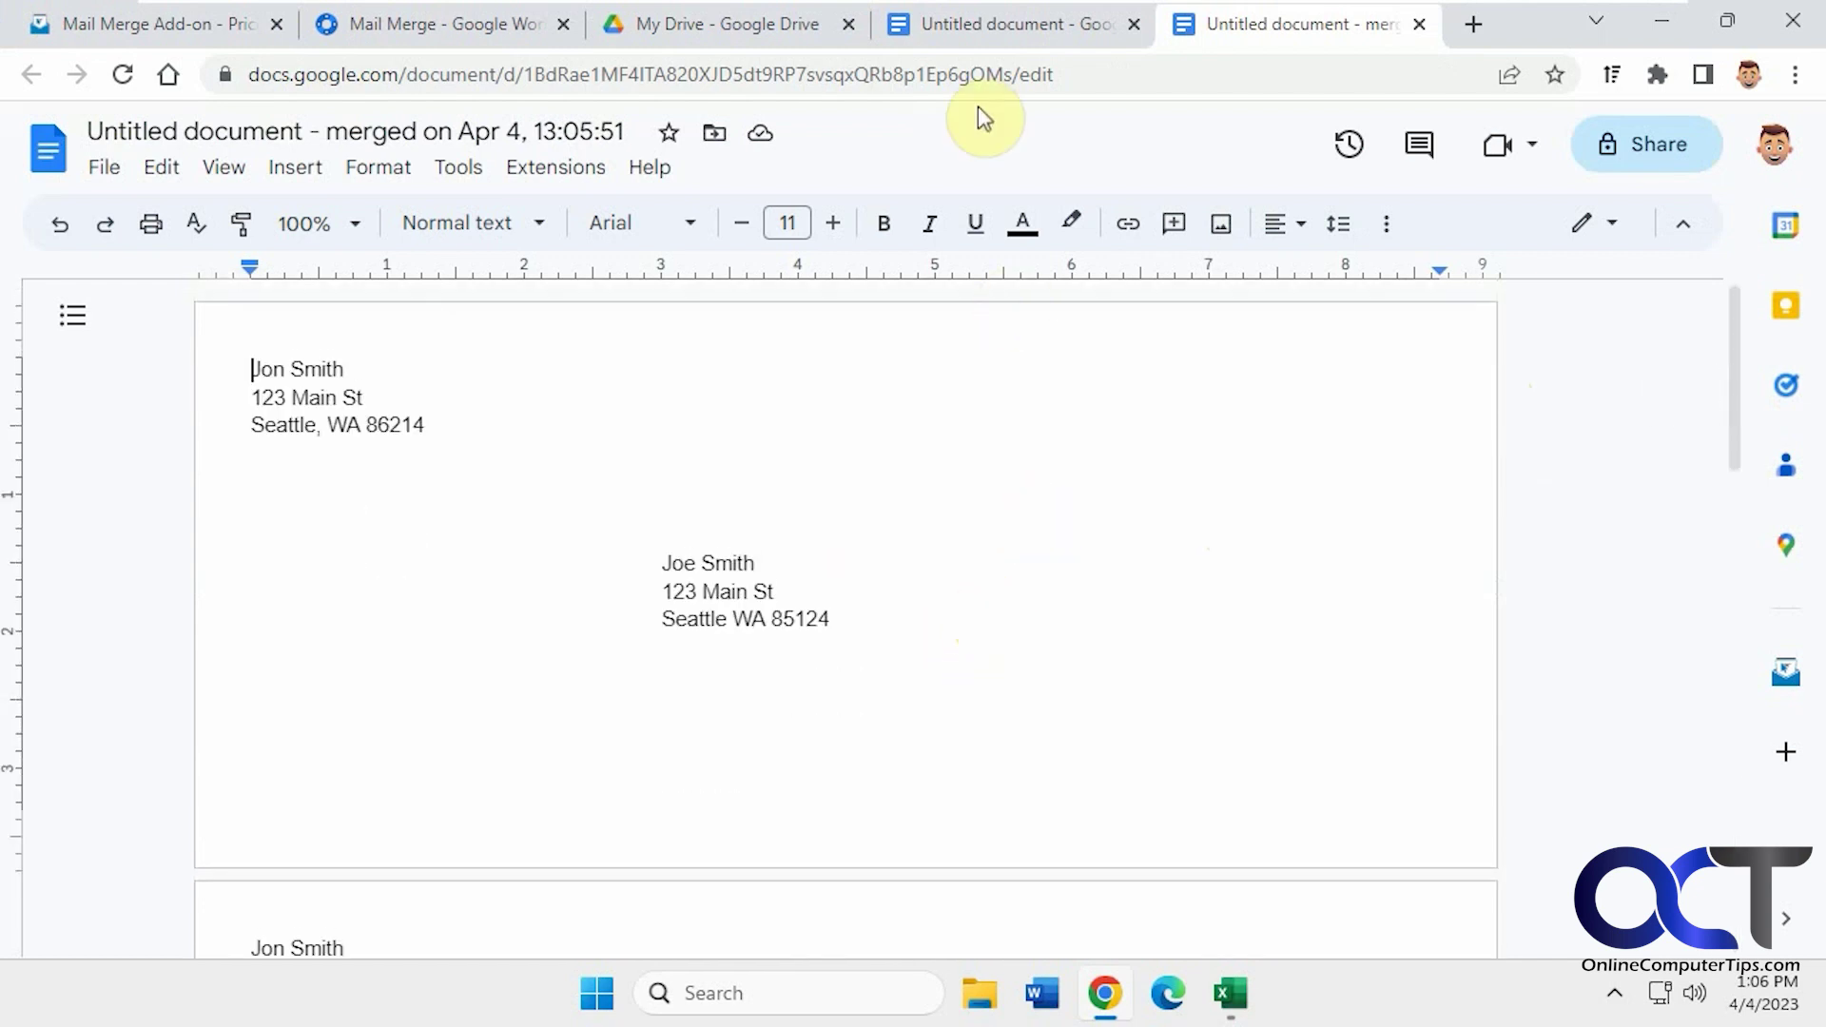
Reload My Drive until the 'Untitled document - merged on Apr 4, 13:05:51' file appears in the list
left_click(767, 23)
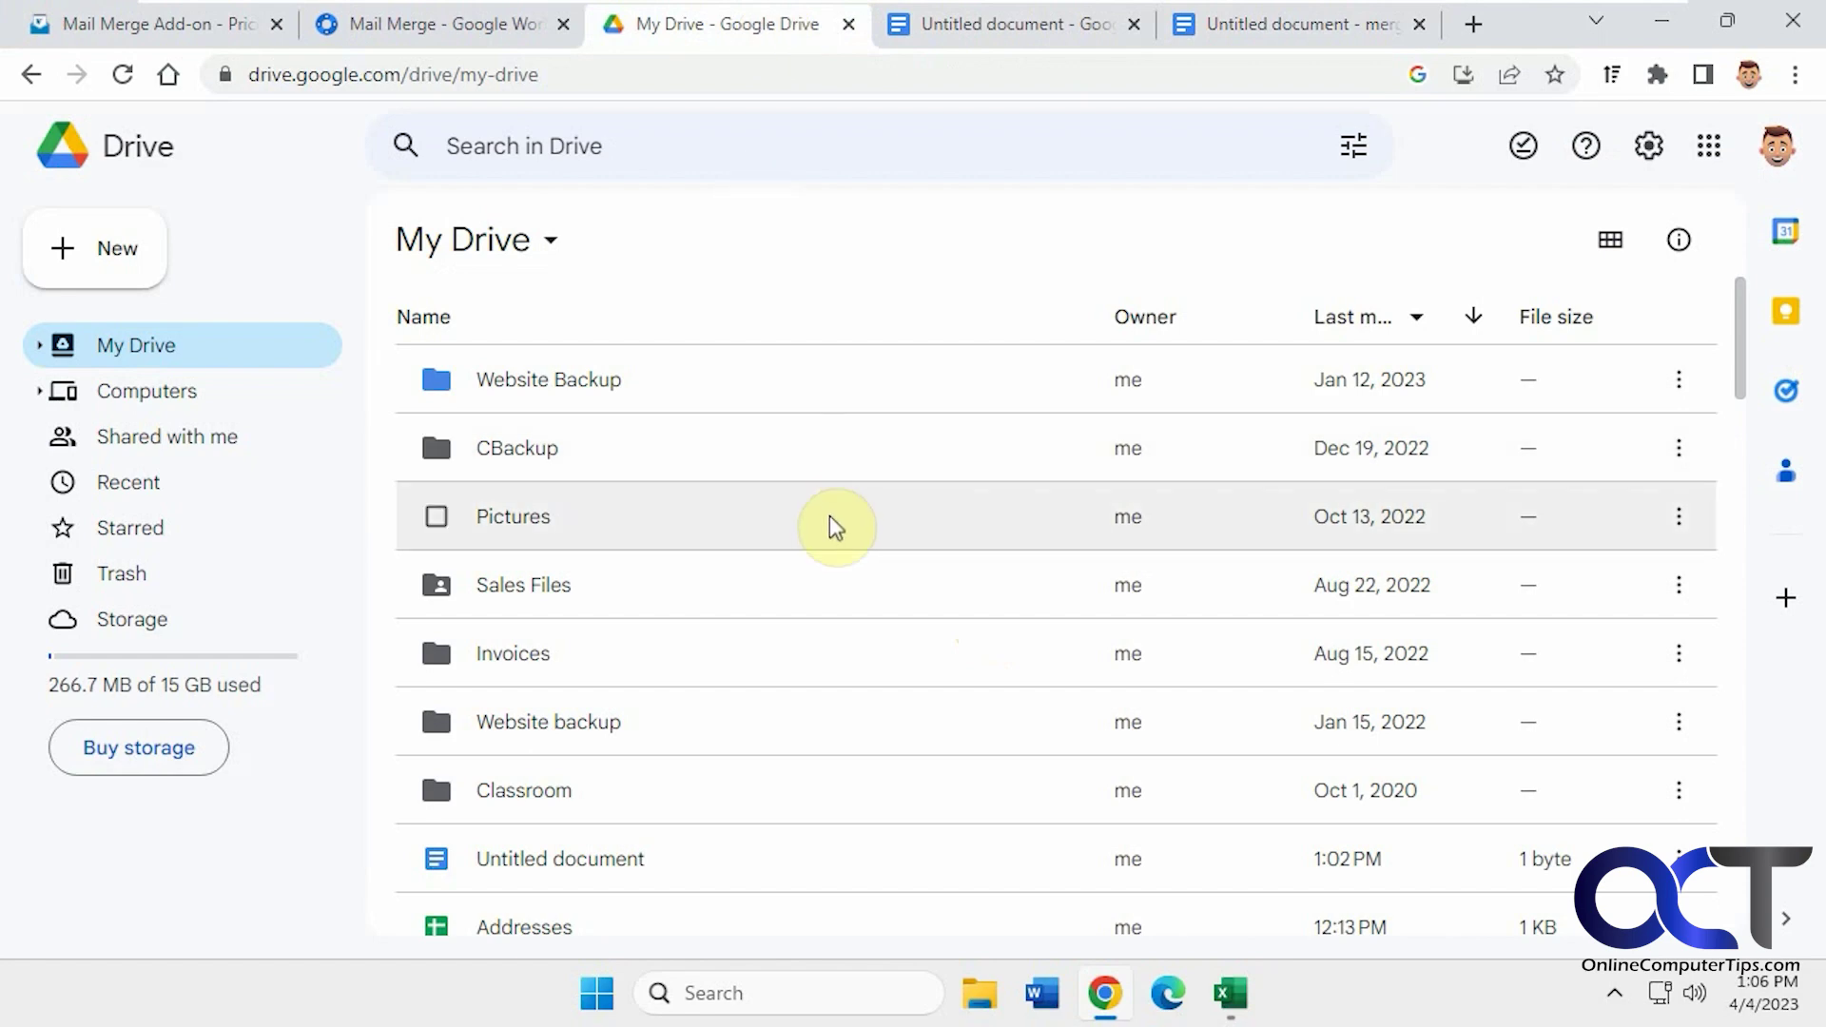
scroll(829, 513, "down", 8)
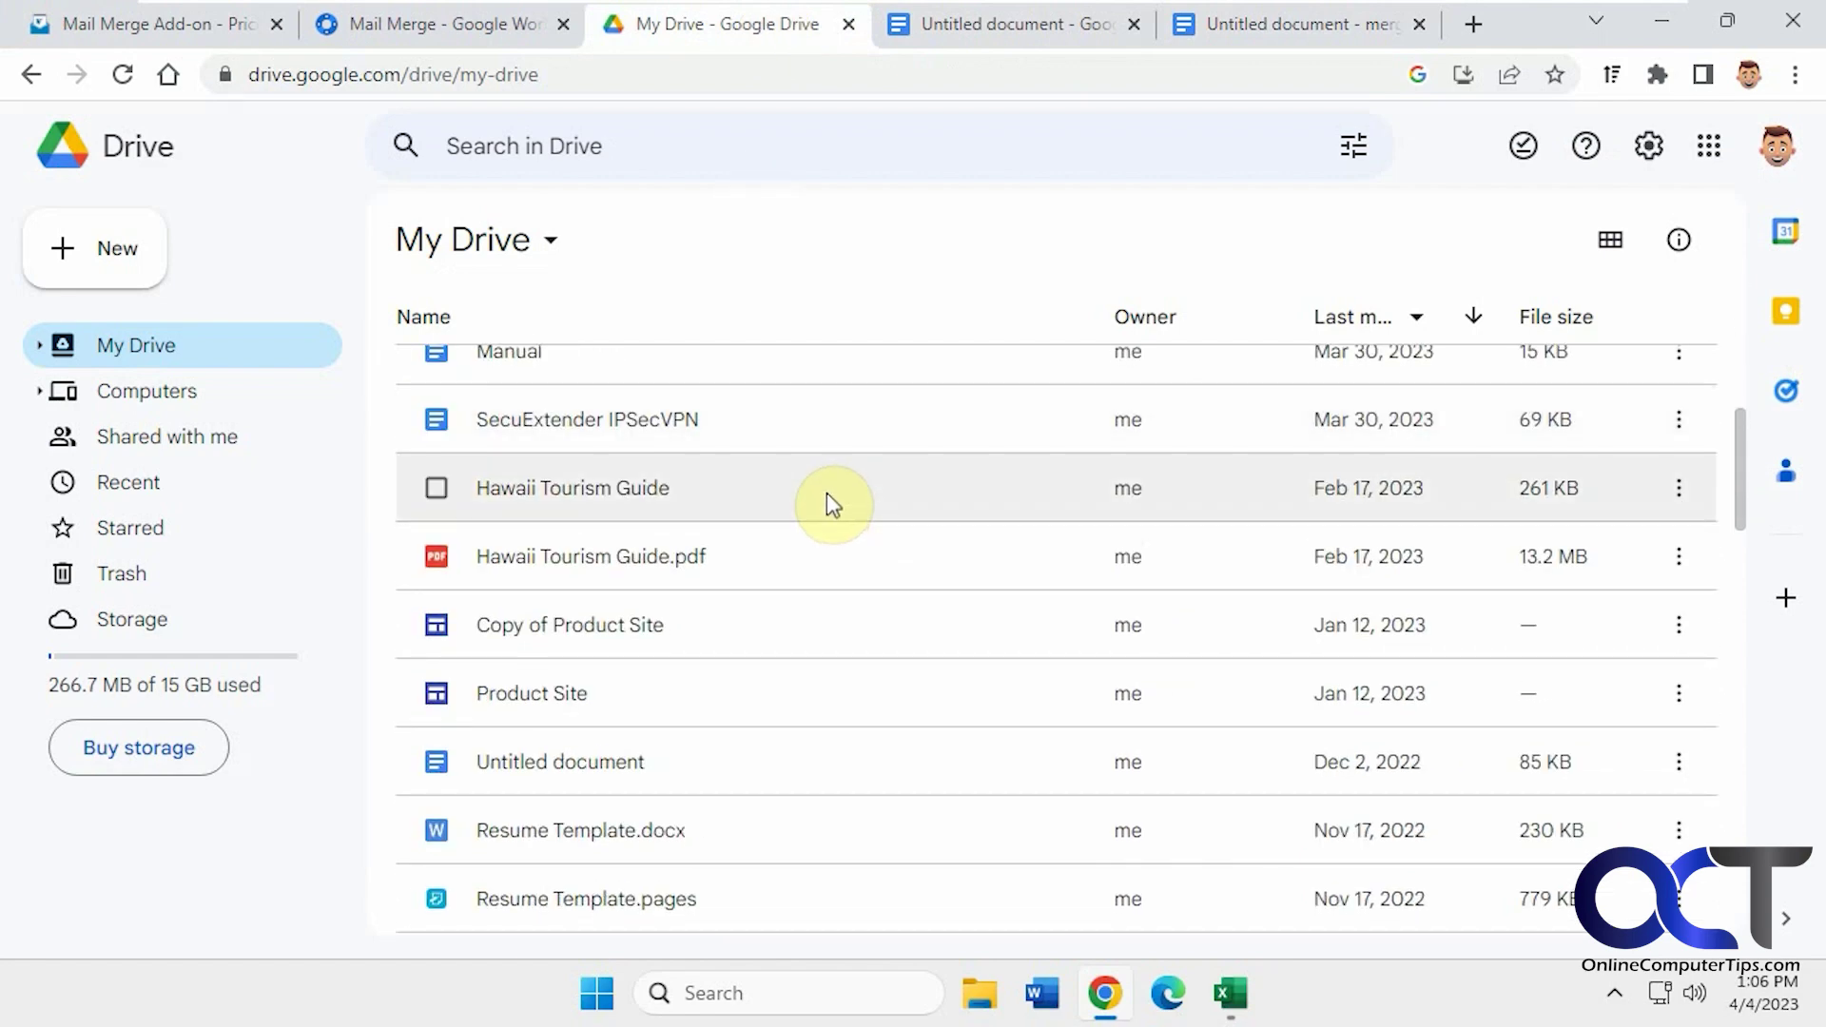
scroll(825, 492, "up", 8)
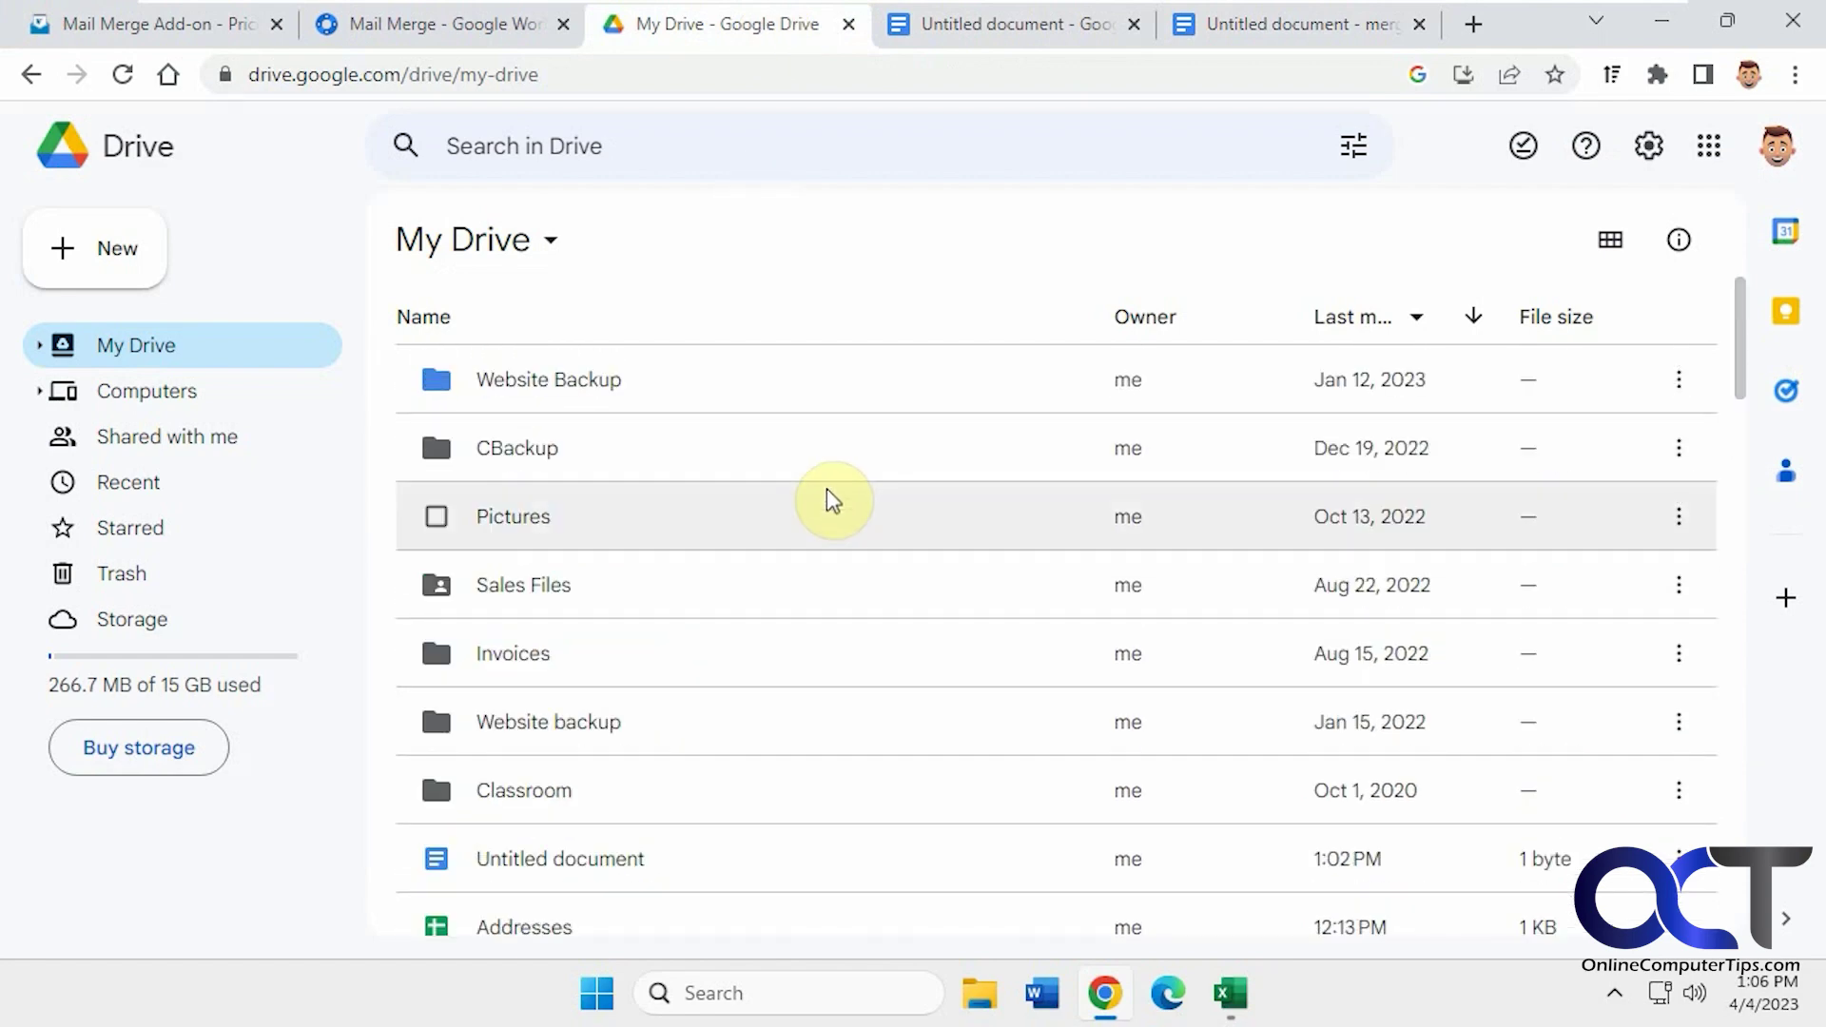
left_click(122, 74)
scroll(730, 378, "down", 4)
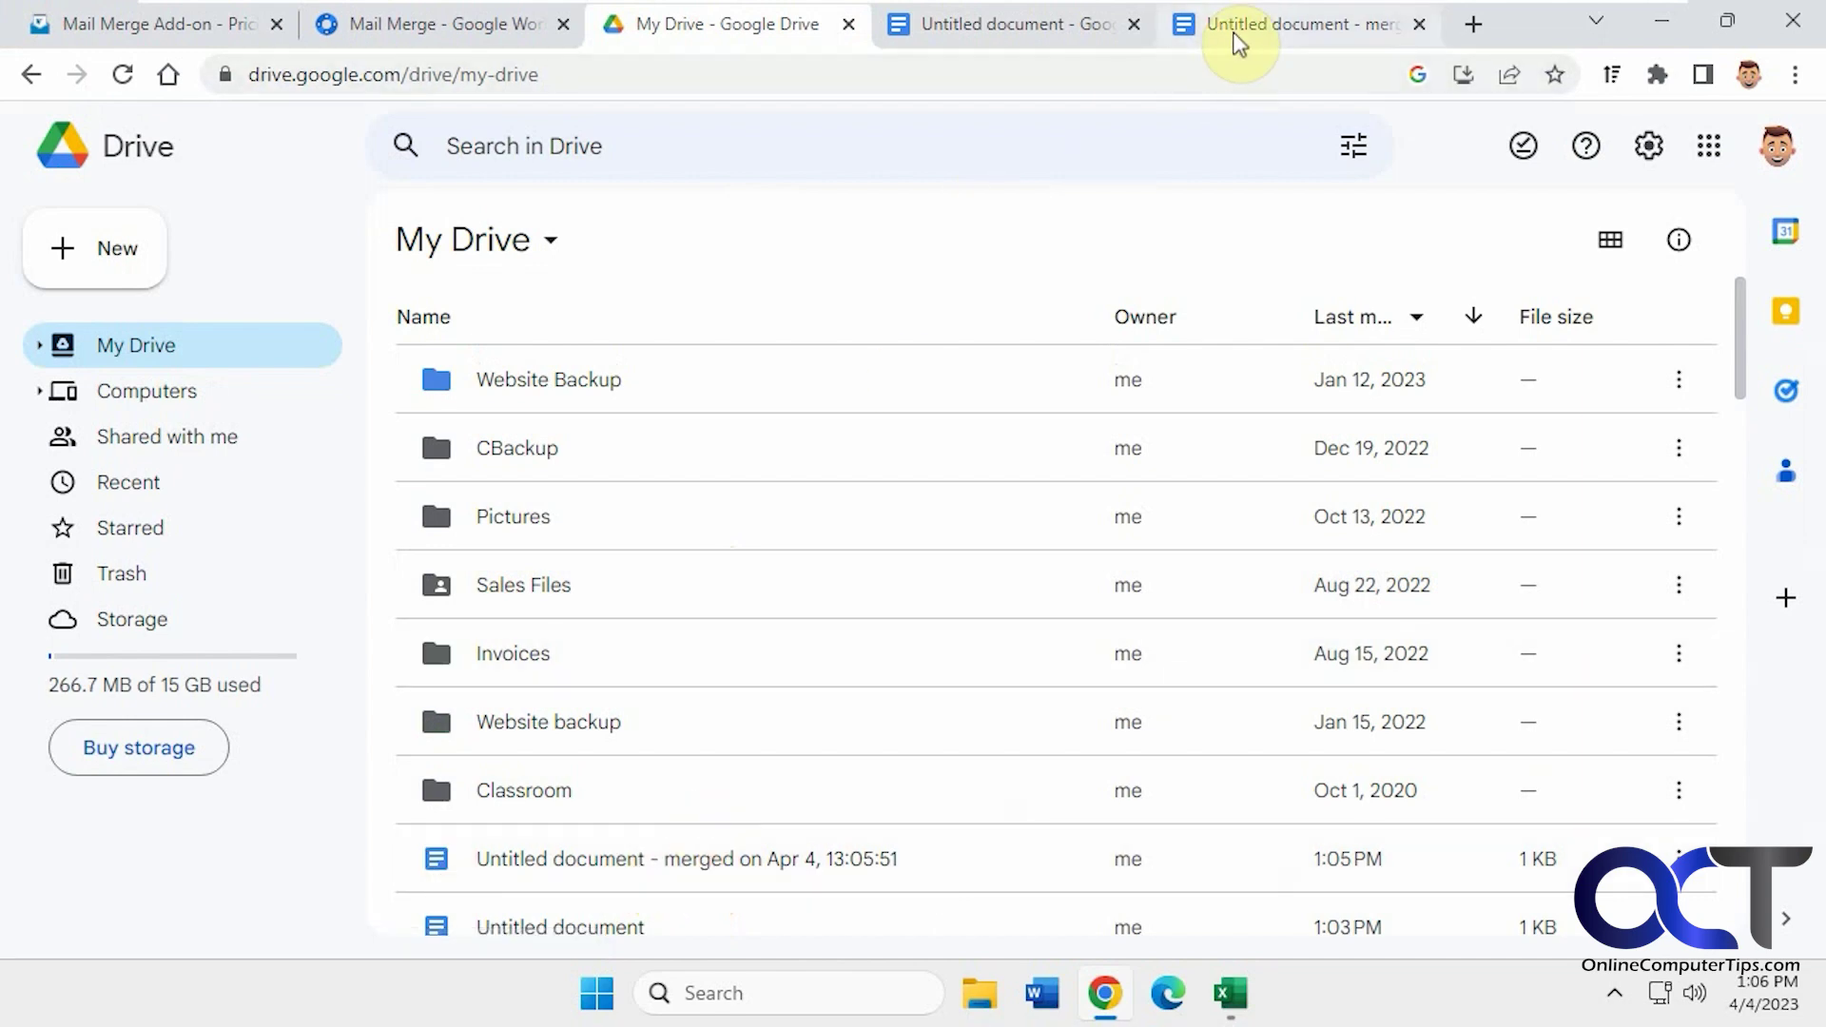
left_click(1235, 33)
Scroll through the merged envelope pages, then return to the Mail Merge add-on listing
scroll(940, 492, "down", 10)
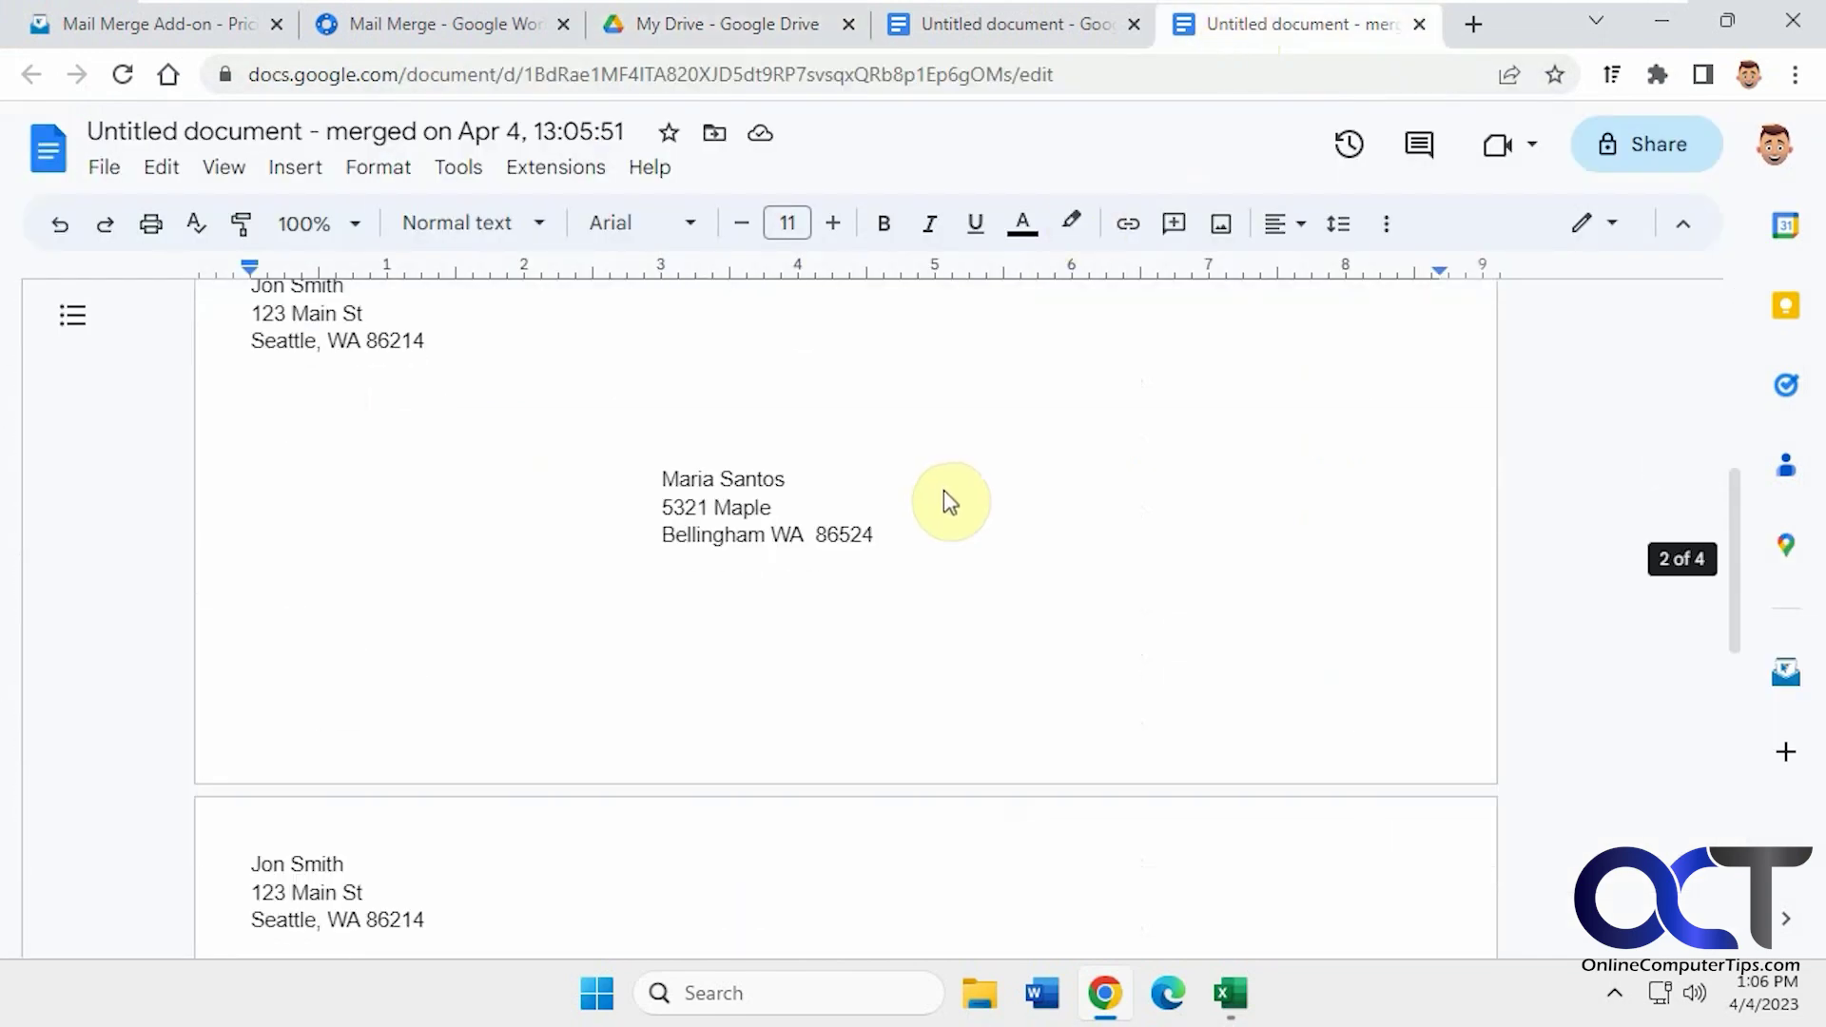
scroll(944, 491, "up", 10)
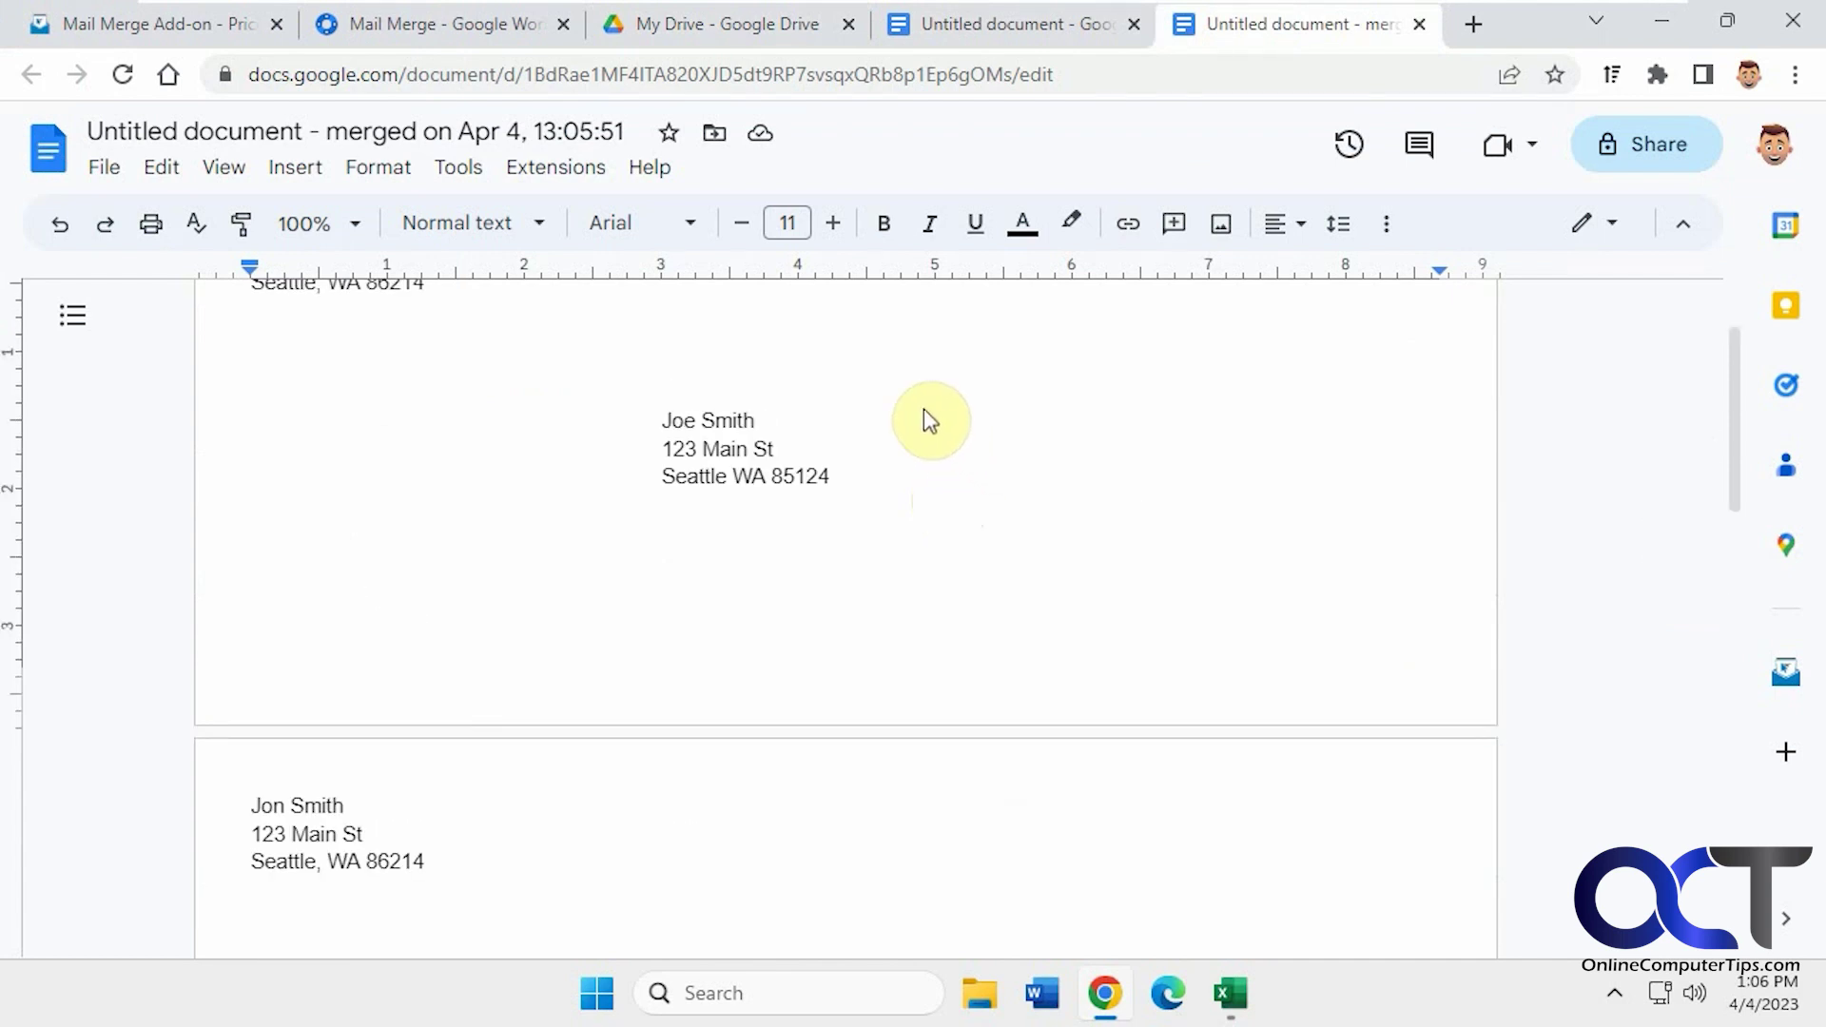
scroll(946, 457, "up", 2)
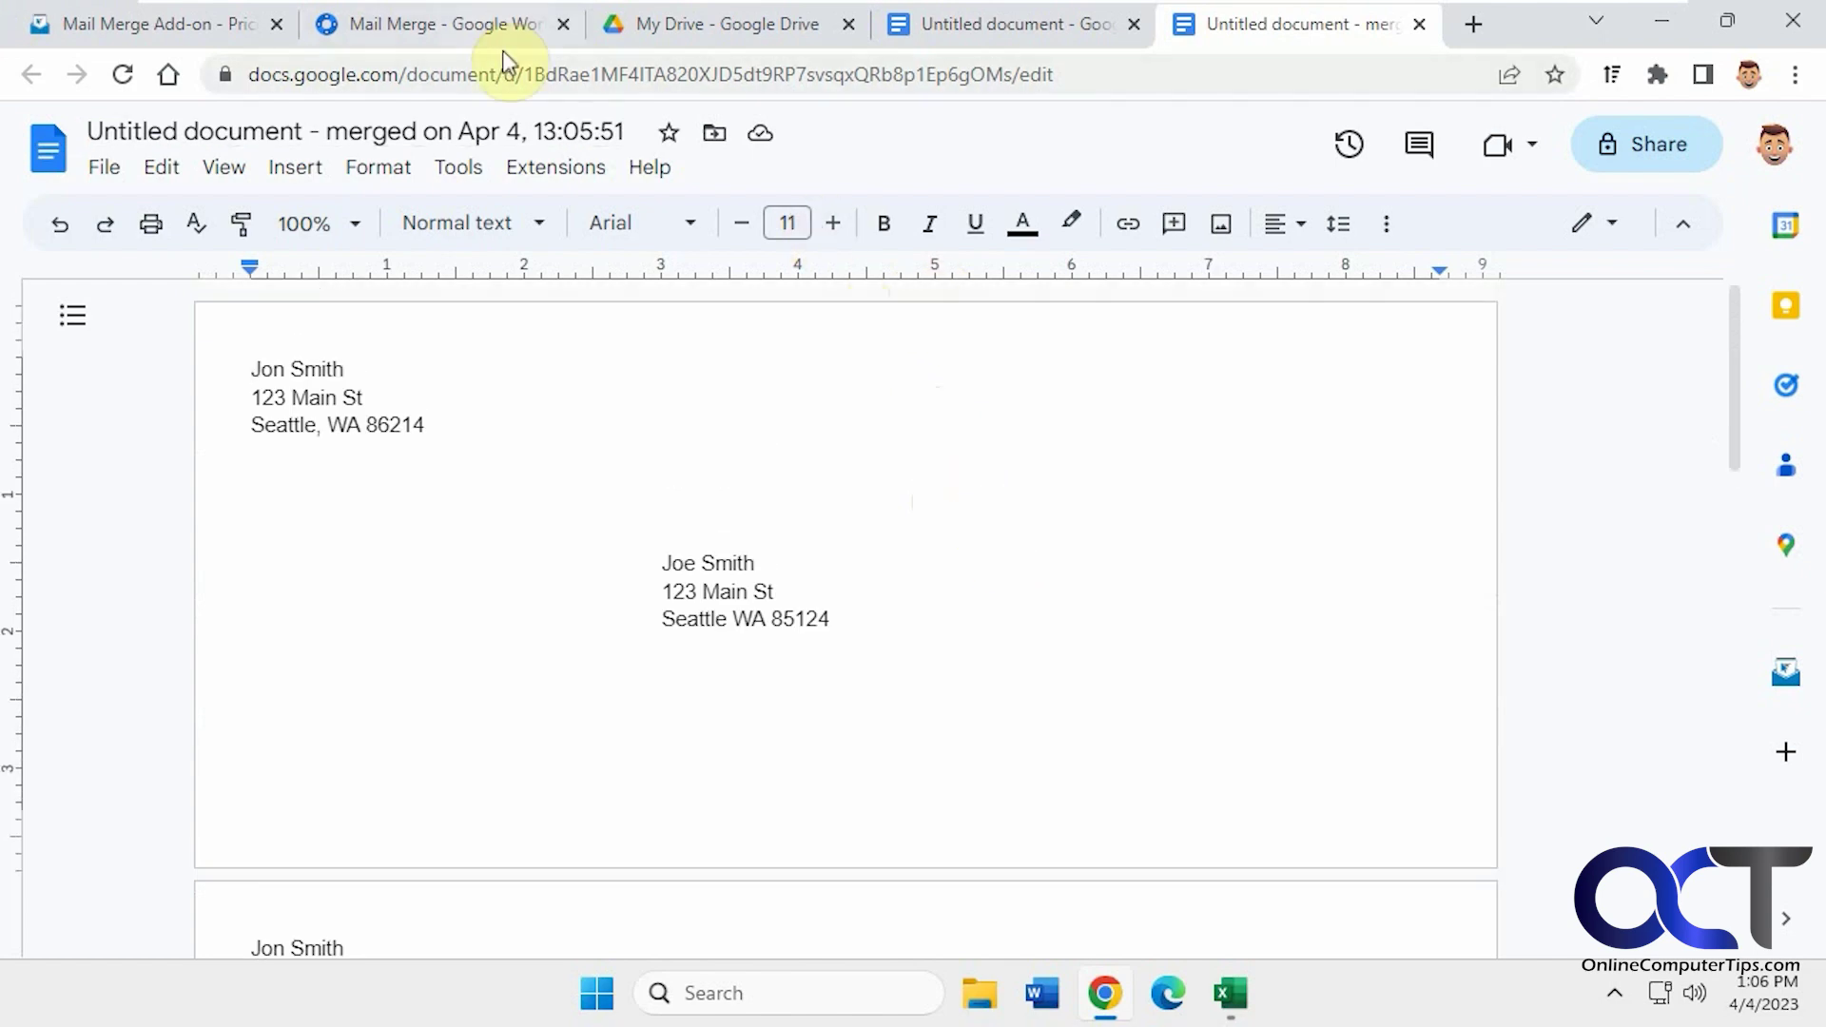
left_click(487, 27)
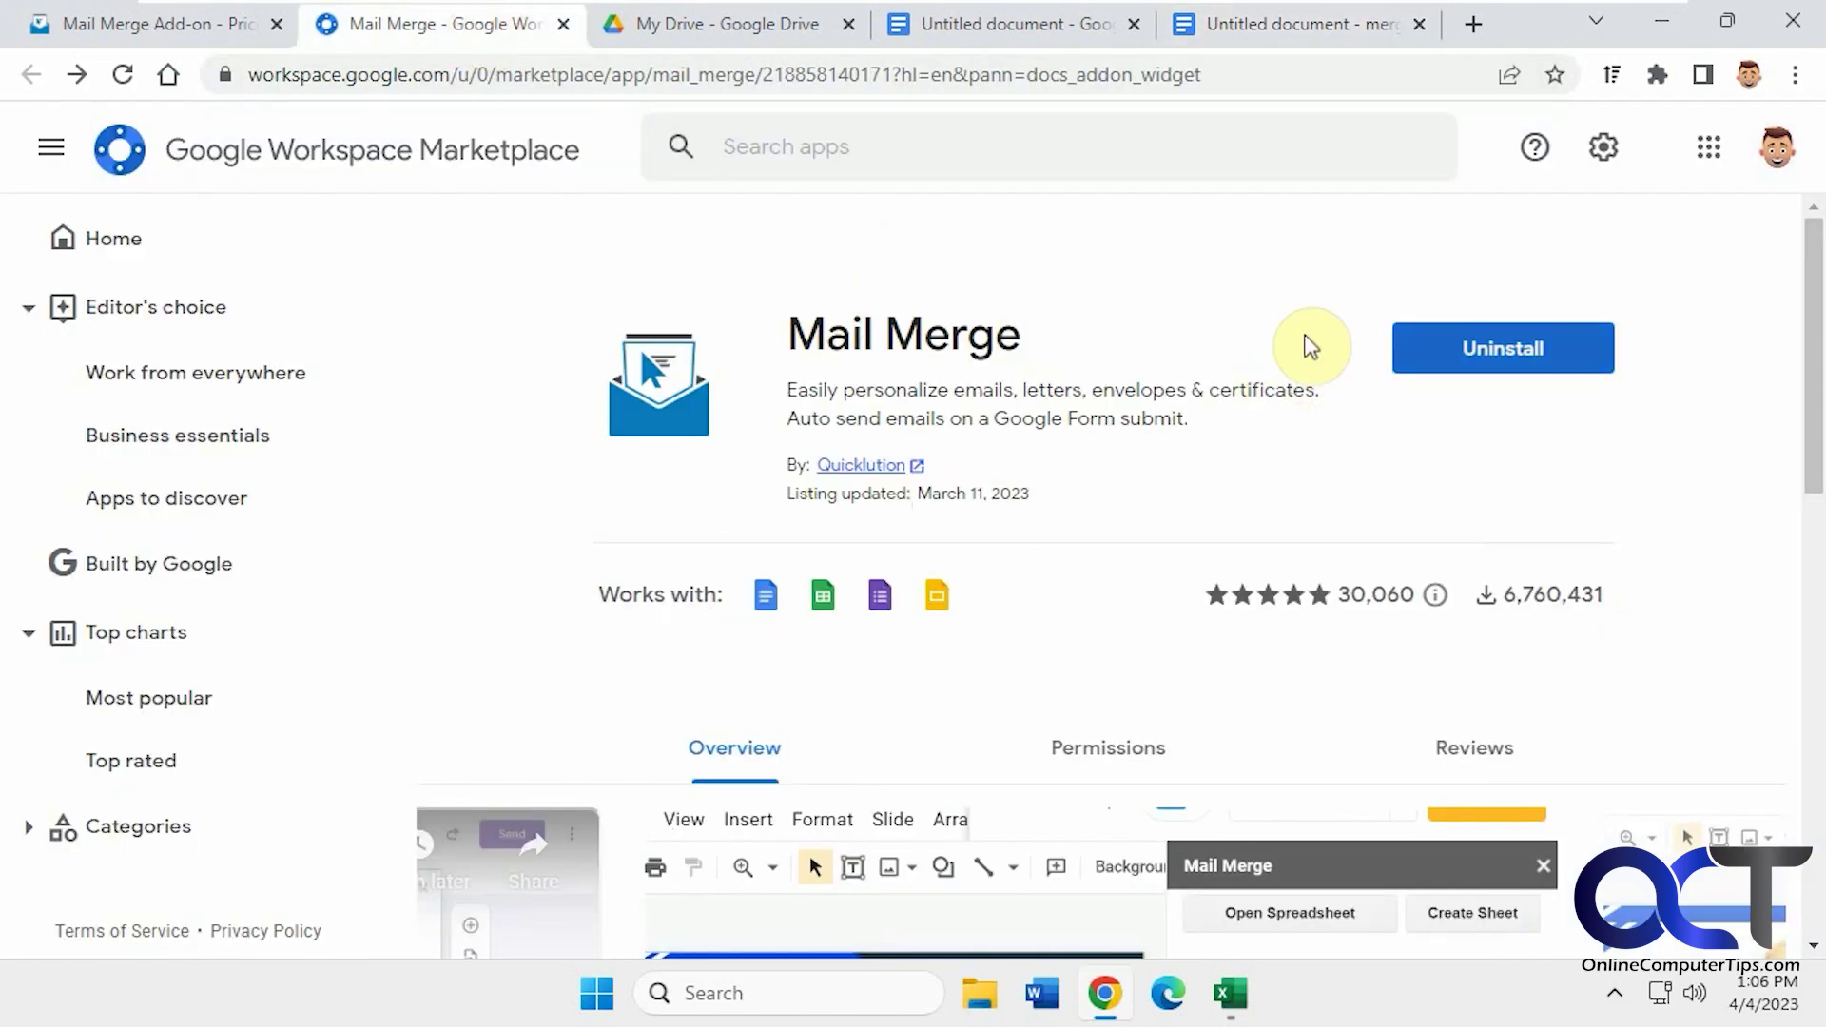